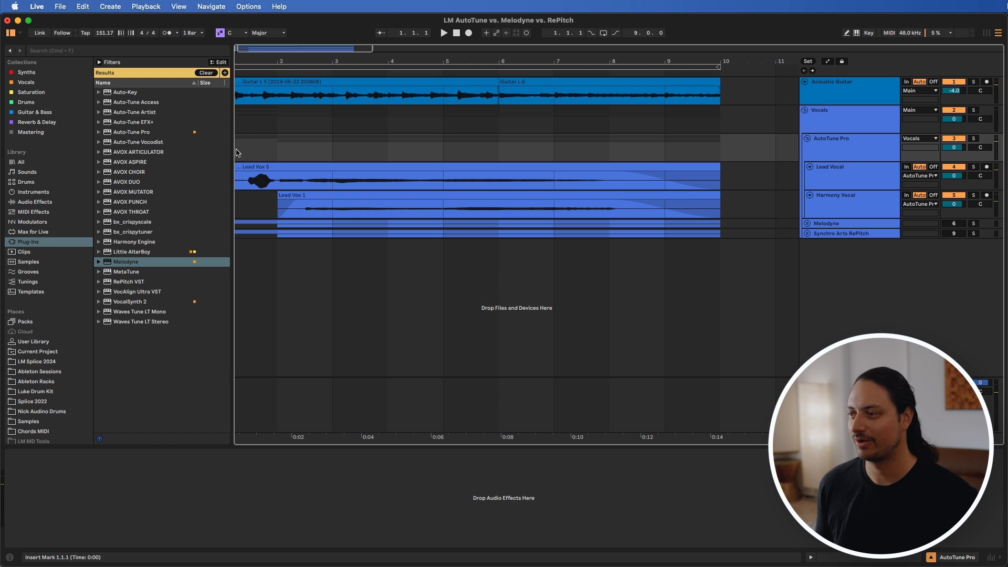
Step: Play the arrangement from the start to hear the uncorrected lead and harmony vocals with the acoustic guitar, stopping in bar 8
key(space)
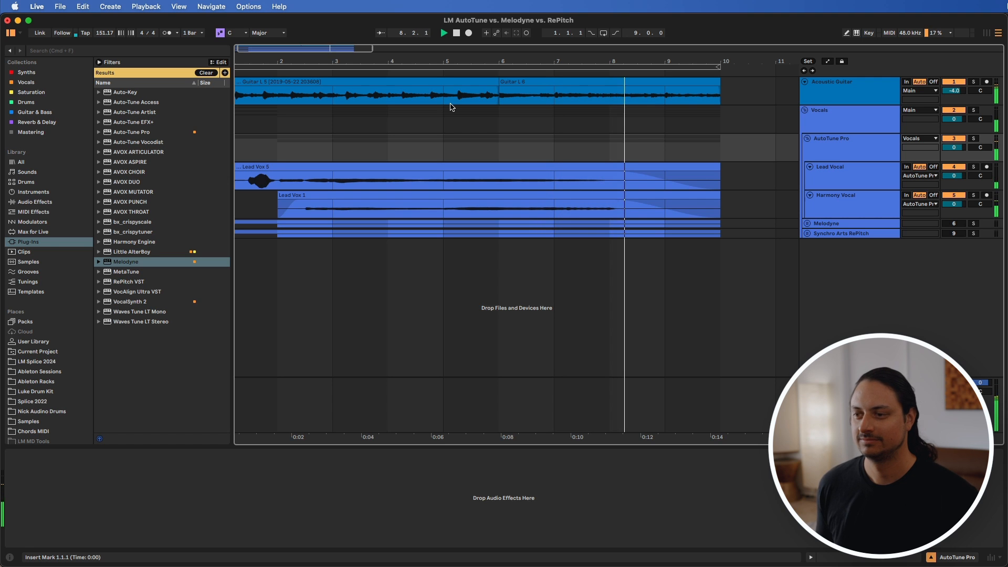
key(space)
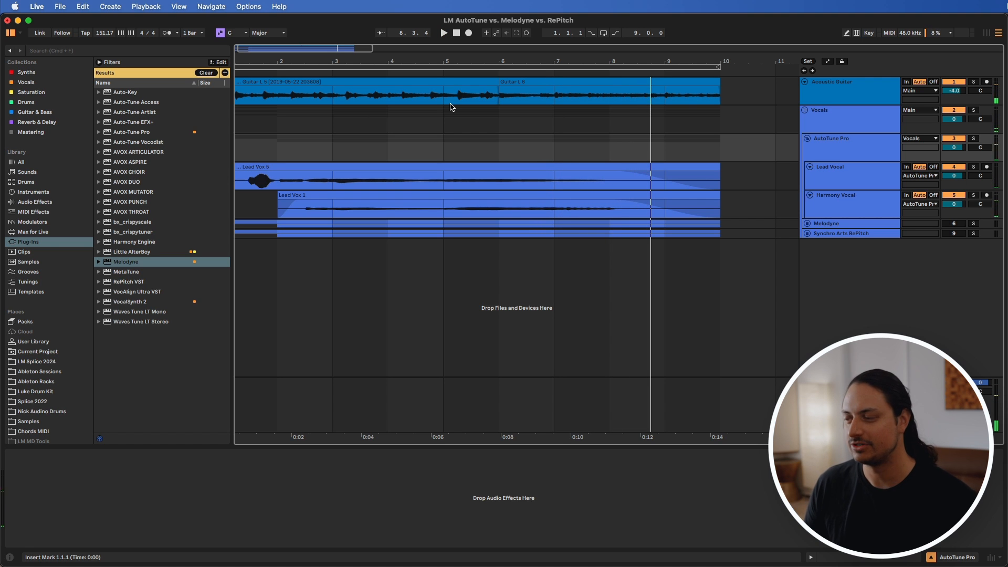
Step: Open Auto-Tune Pro on the Lead Vocal track and track the vocal's pitch and time in Graph mode
click(830, 175)
click(845, 205)
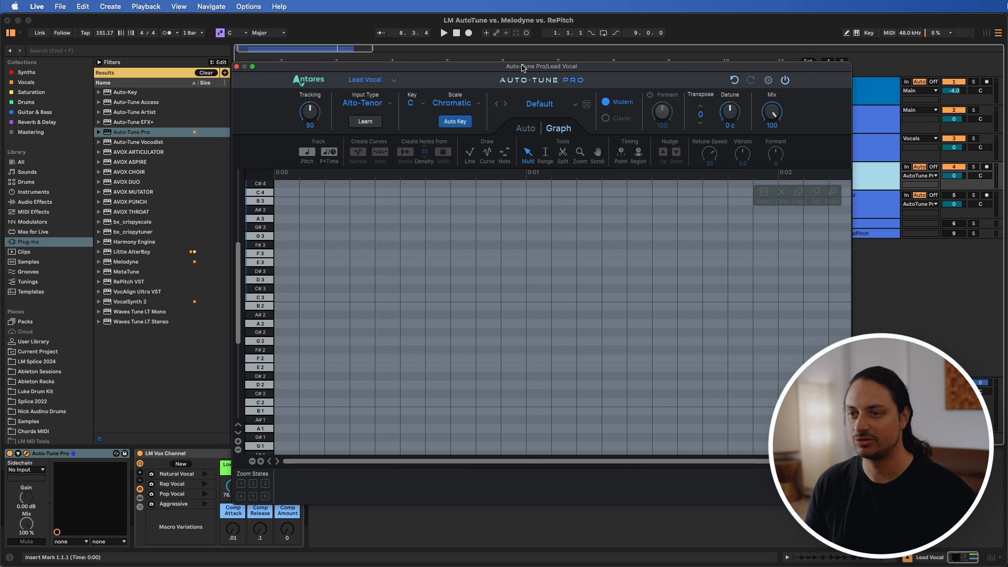
drag(523, 67, 554, 62)
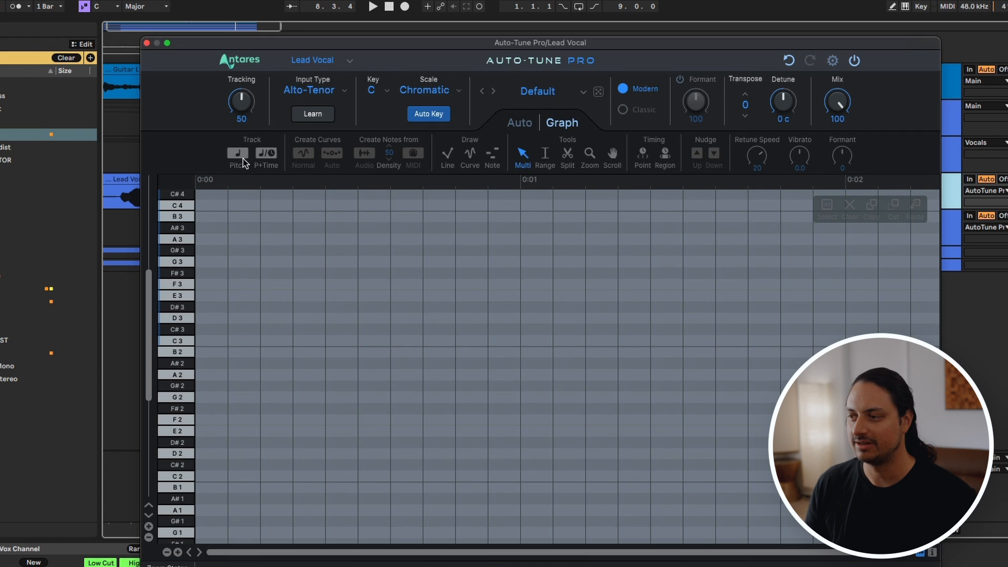
click(265, 154)
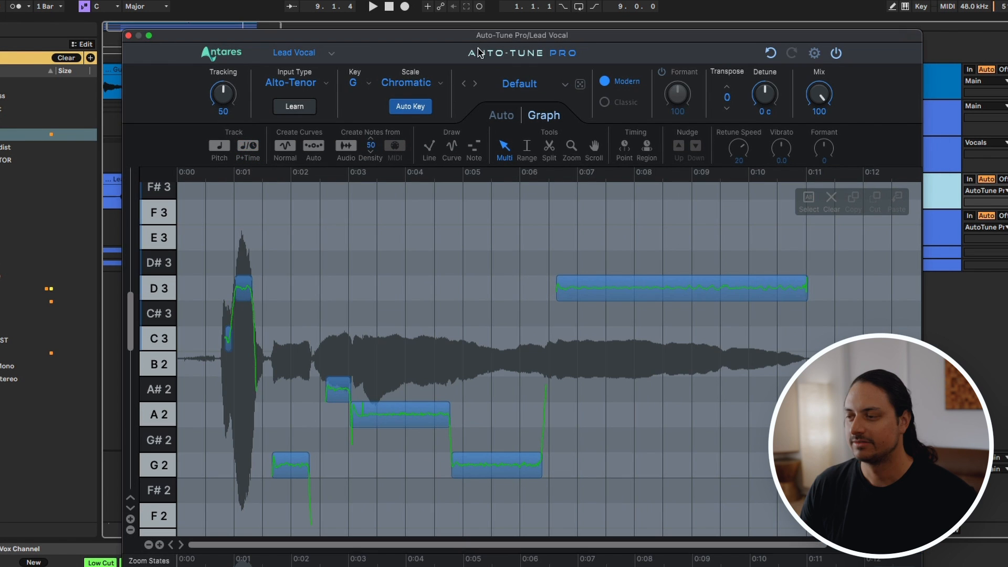
Step: Set the lead vocal's Auto-Tune key to G, keeping the Chromatic scale
click(353, 82)
click(363, 257)
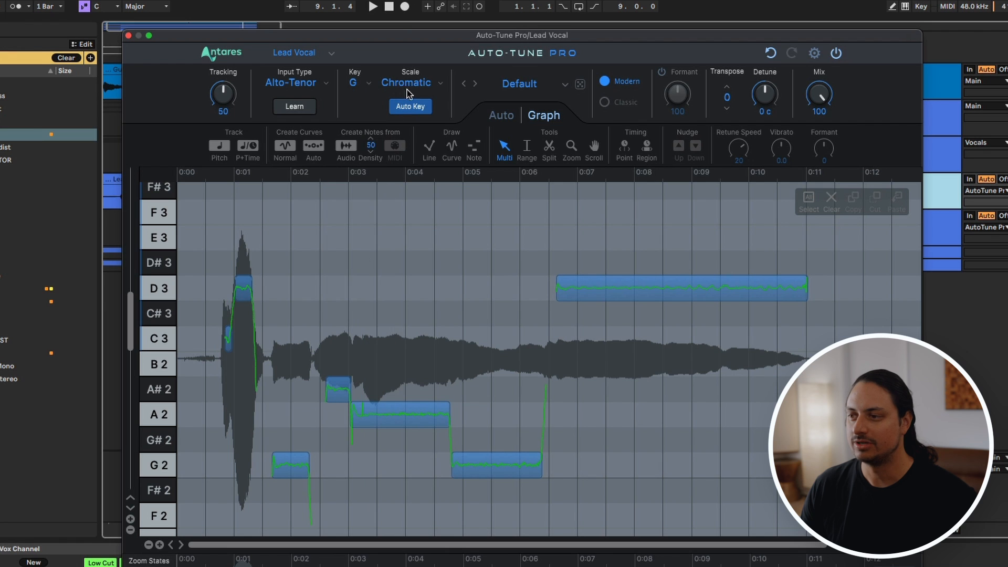
click(408, 93)
click(408, 94)
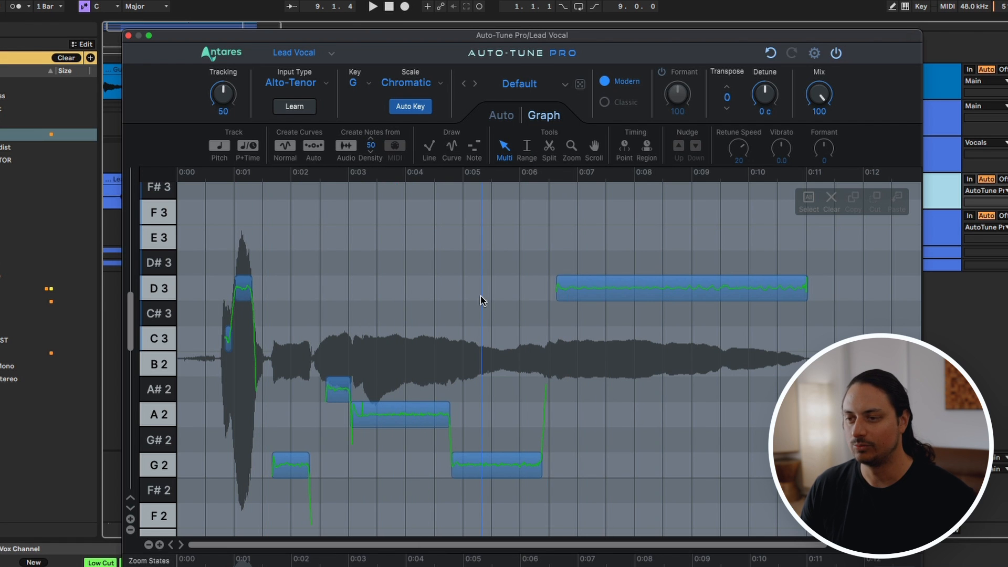
Step: Select all the lead vocal notes in the graph and set their Retune Speed to 155
scroll(482, 301, down, 1)
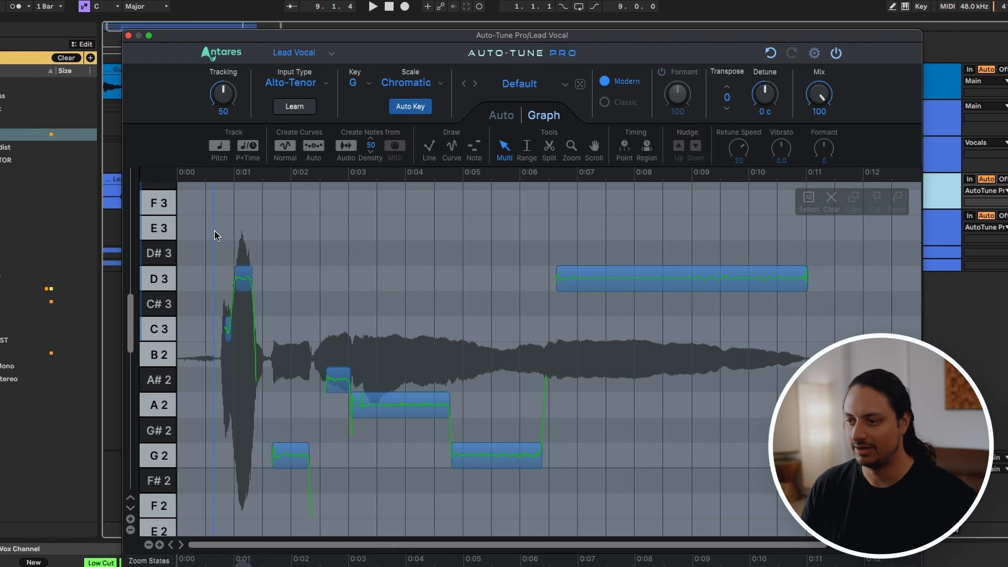
drag(216, 235, 665, 487)
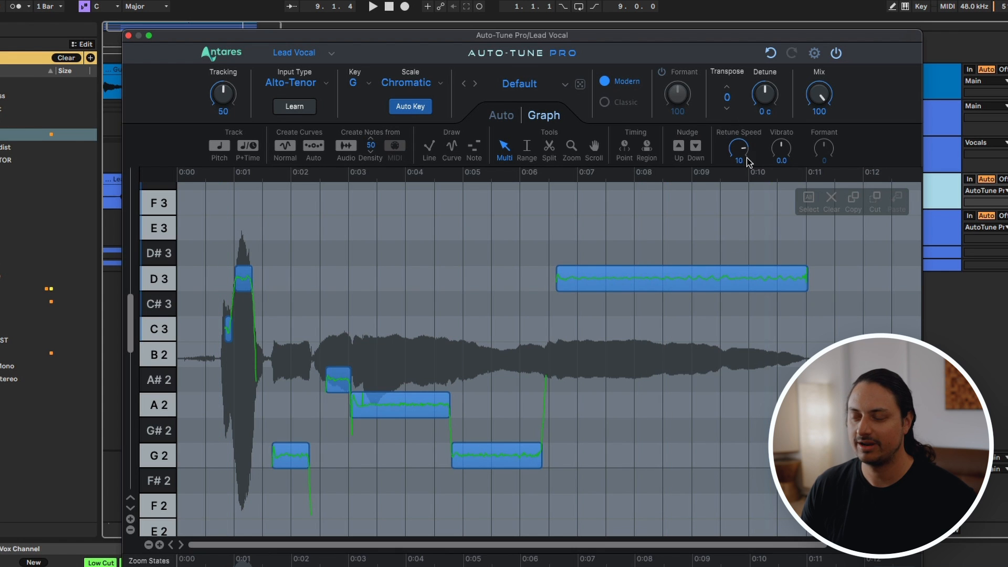
drag(718, 228, 703, 291)
mouse_move(747, 133)
mouse_down()
mouse_move(762, 84)
mouse_move(706, 278)
mouse_up()
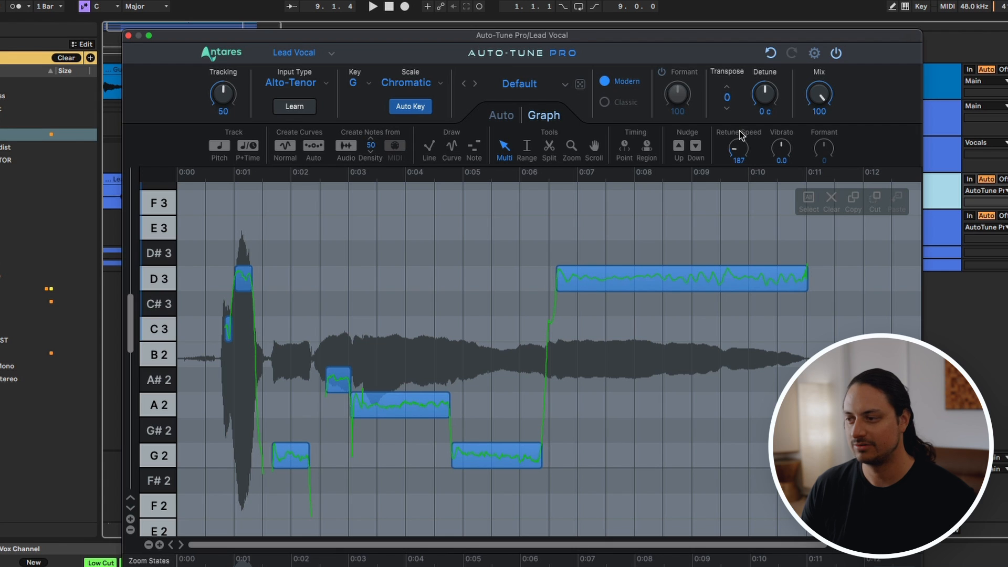
drag(739, 161, 744, 127)
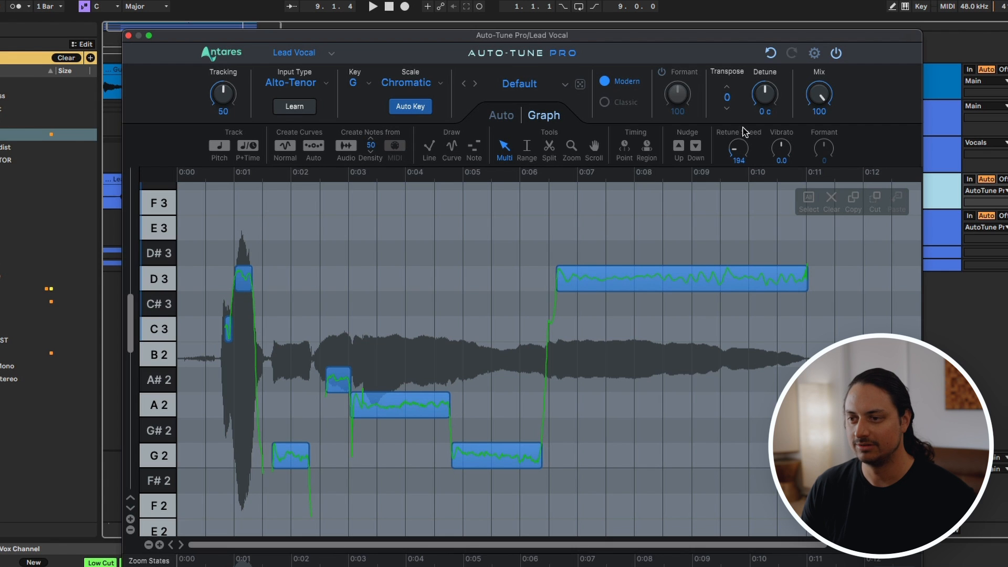
Step: Move the long G2 note at about 0:05 down to F#2 and set its Retune Speed to 34
click(500, 461)
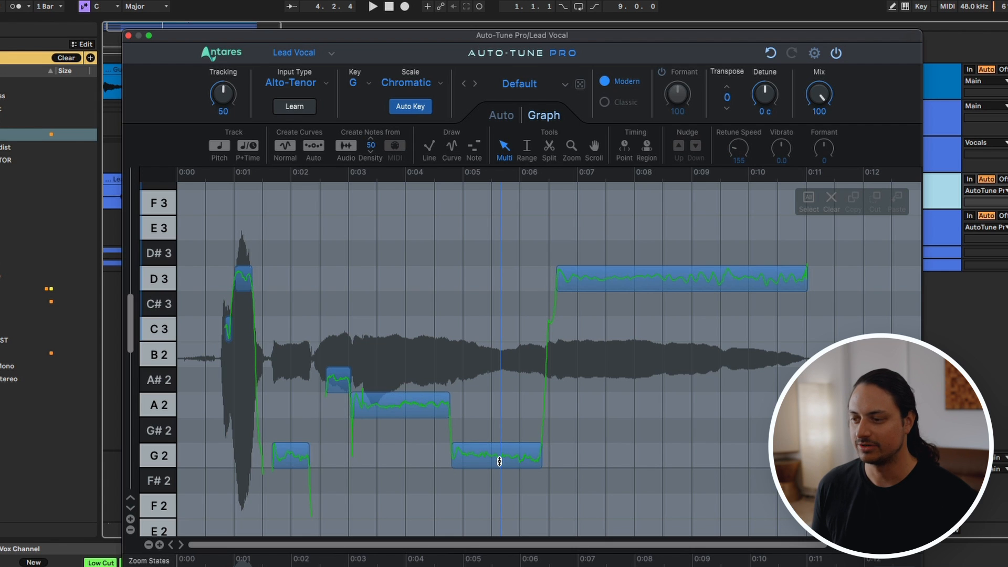
click(499, 461)
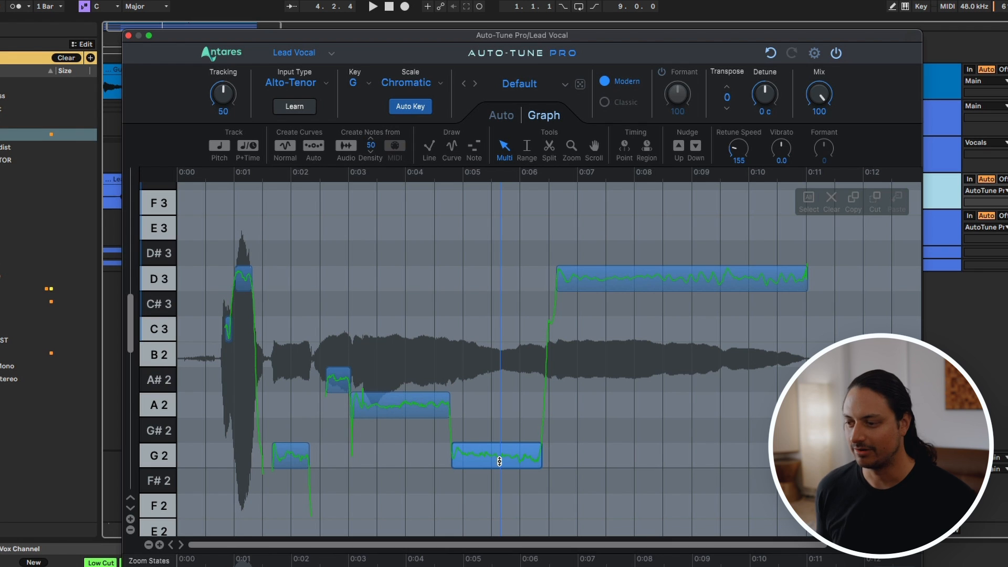
drag(499, 460, 497, 489)
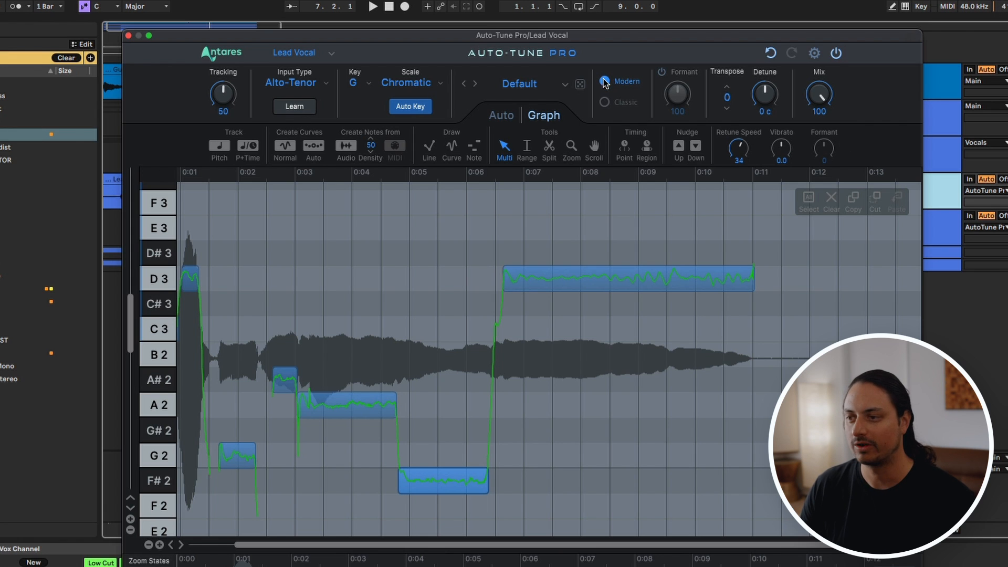
Step: Split the long final D3 note of the lead vocal at about 0:08.4
drag(618, 36, 609, 26)
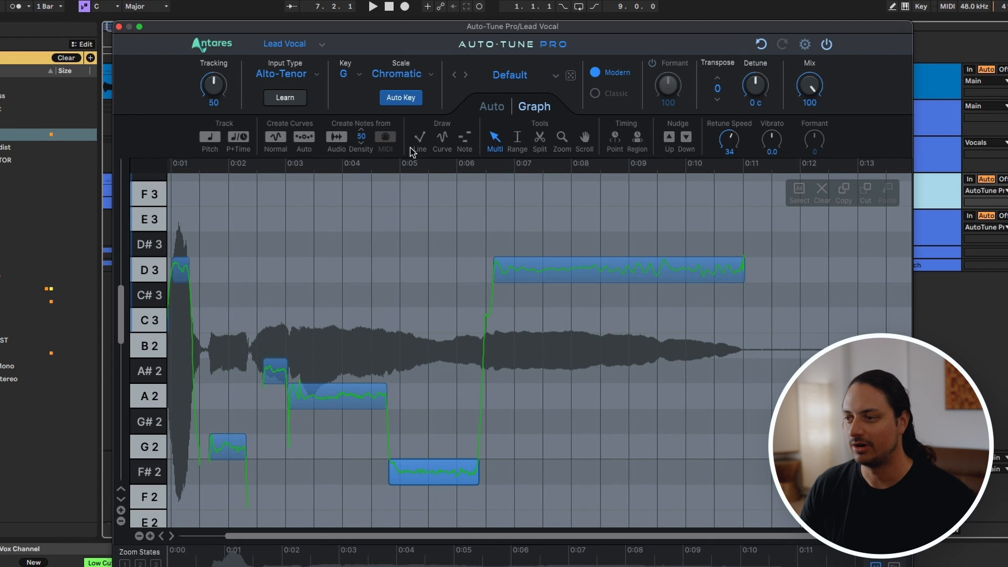
click(496, 270)
click(496, 136)
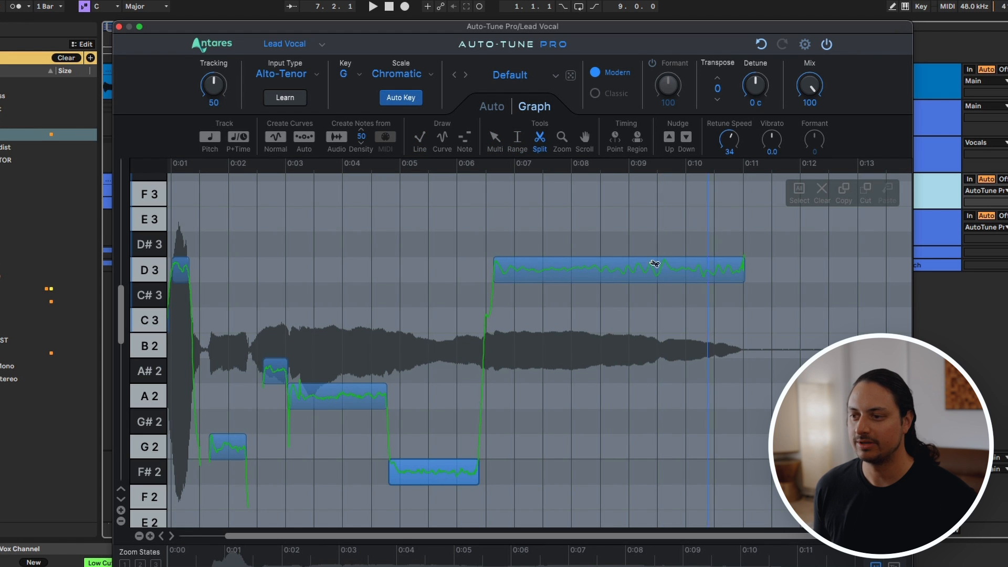
click(601, 269)
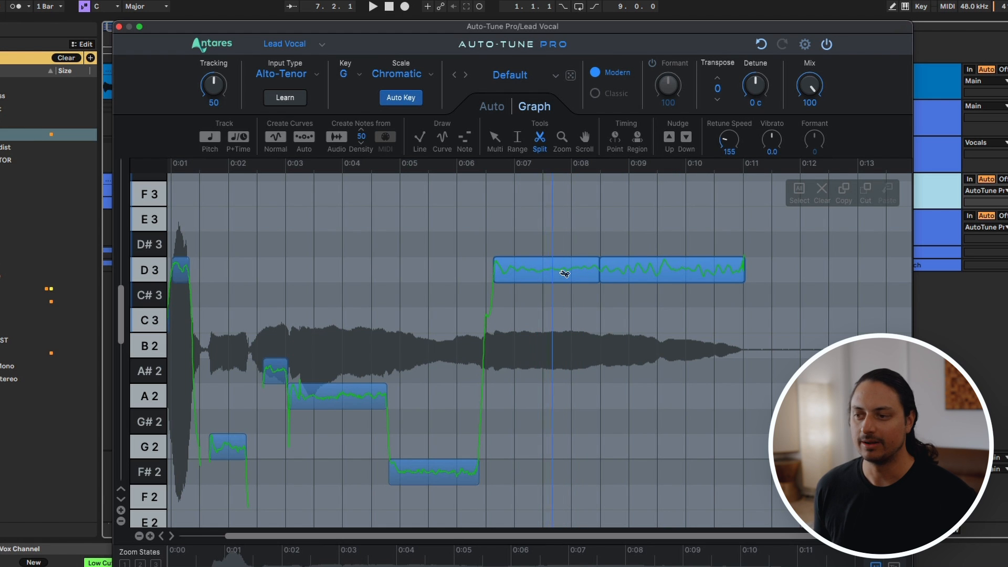
Step: Select only the first half of the split D3 note and set its Retune Speed to 51
scroll(566, 273, left, 2)
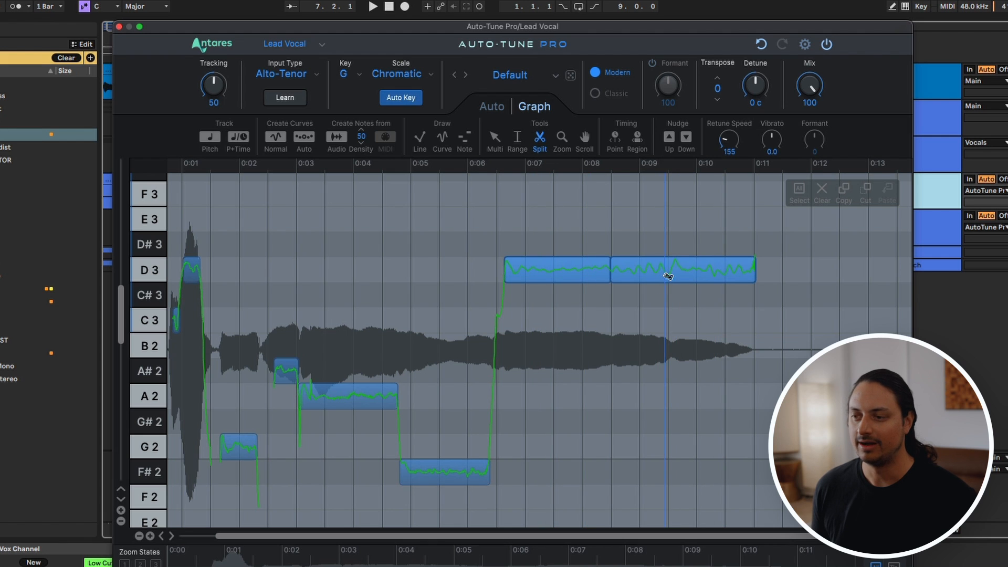
click(495, 139)
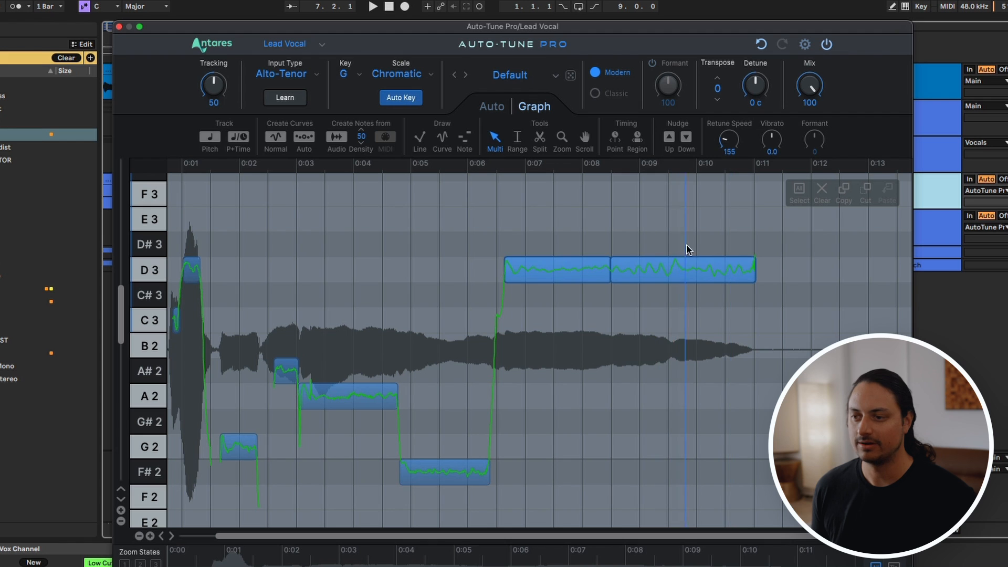
click(690, 274)
click(544, 274)
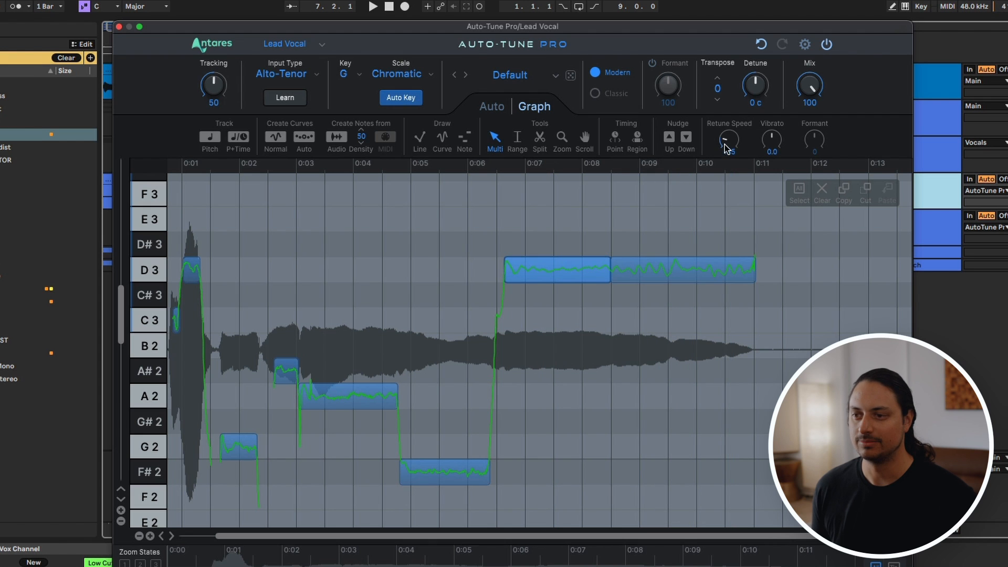
drag(725, 145, 711, 180)
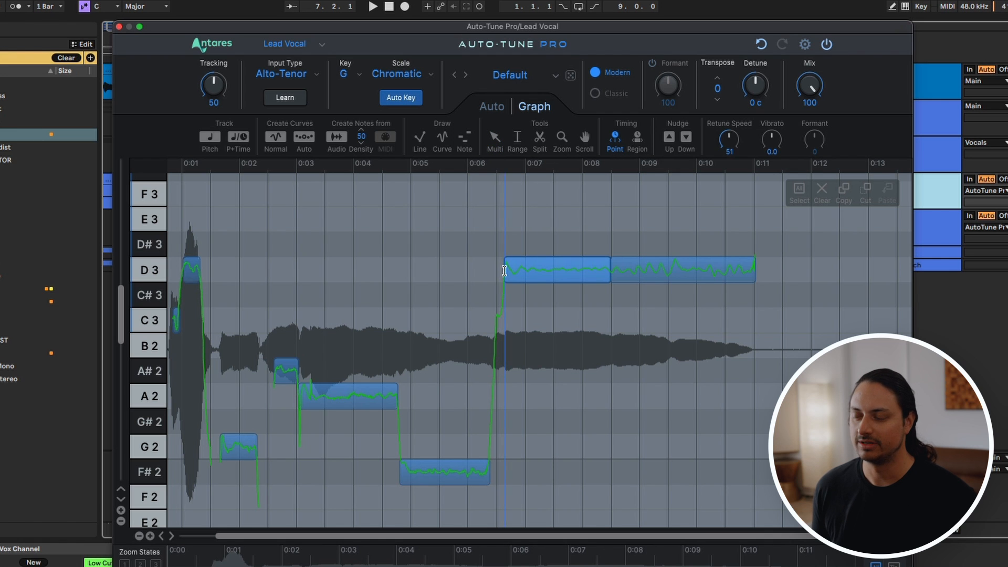
Step: Examine the Point and Region timing tools for the lead vocal
scroll(518, 330, left, 2)
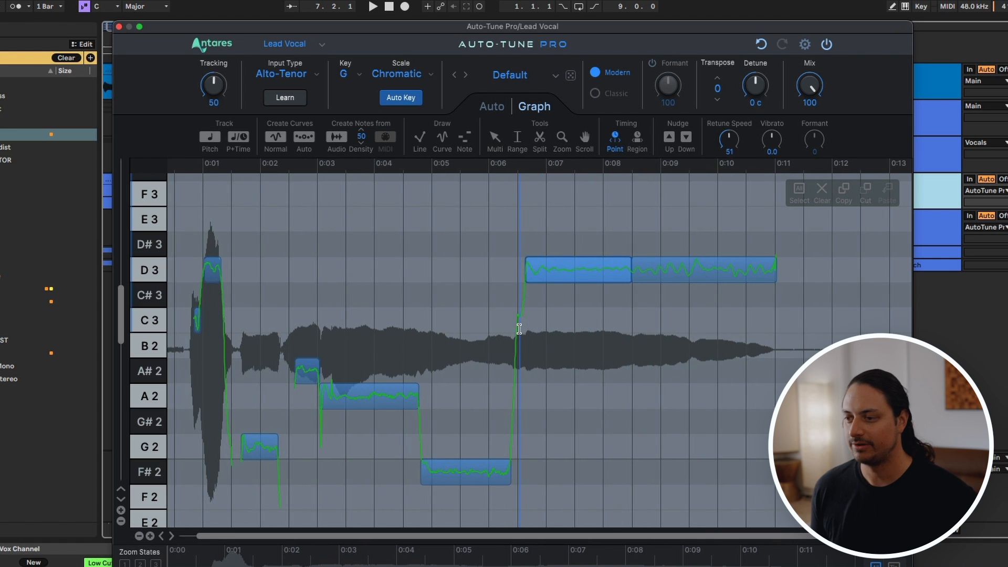
scroll(519, 329, left, 2)
click(636, 138)
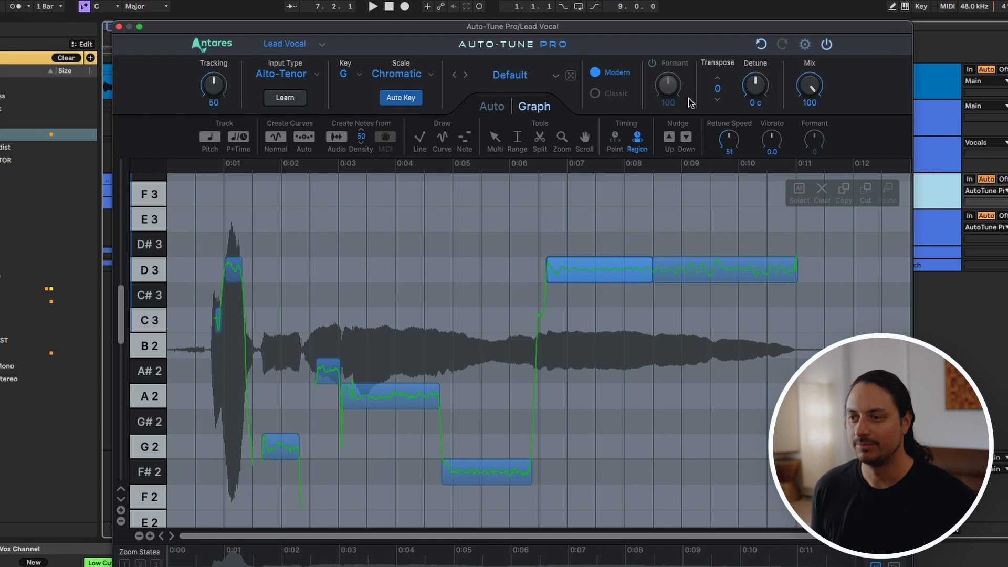
click(614, 142)
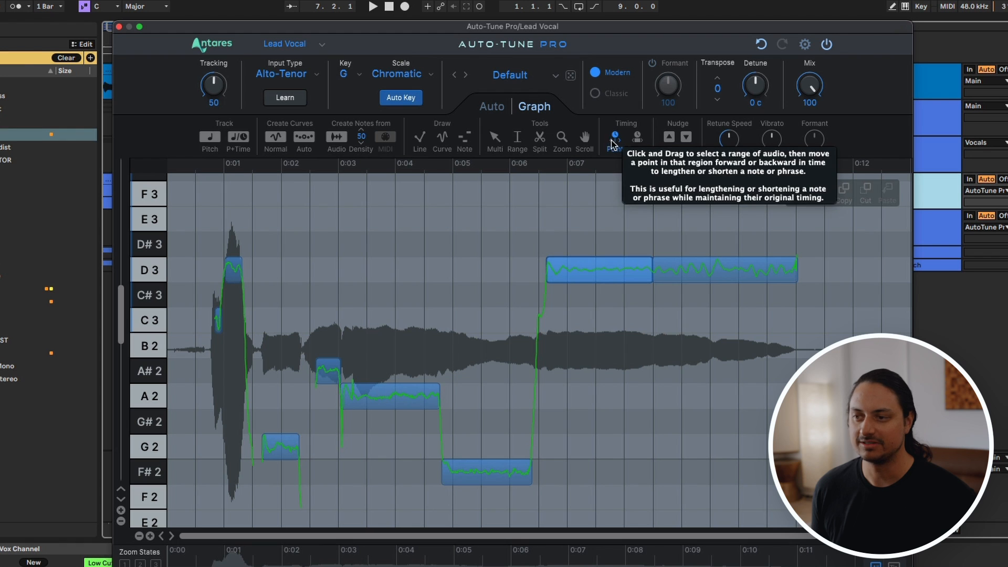
click(637, 137)
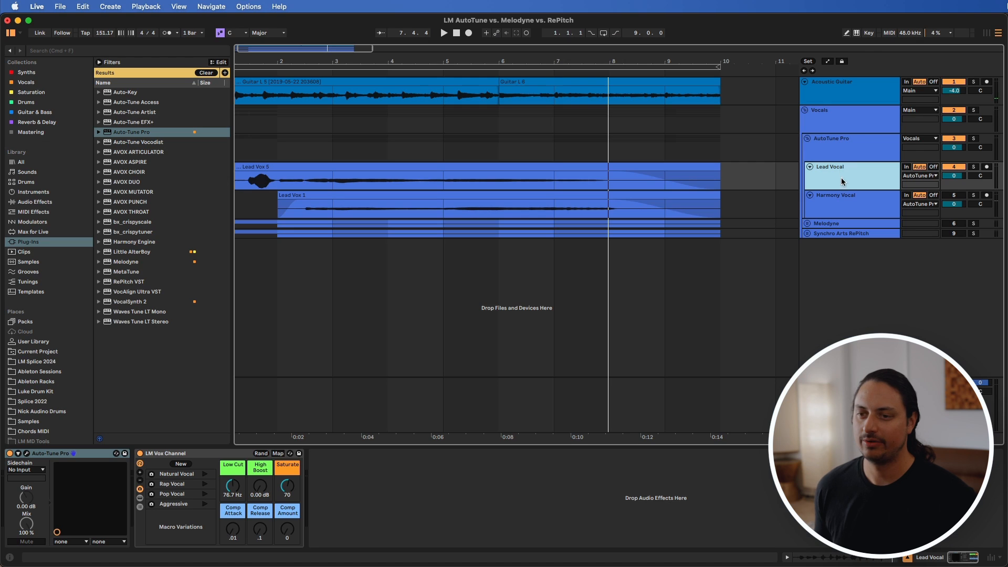
Step: Open Auto-Tune Pro on the Harmony Vocal track and play back its first phrase up to the A2 notes
click(806, 207)
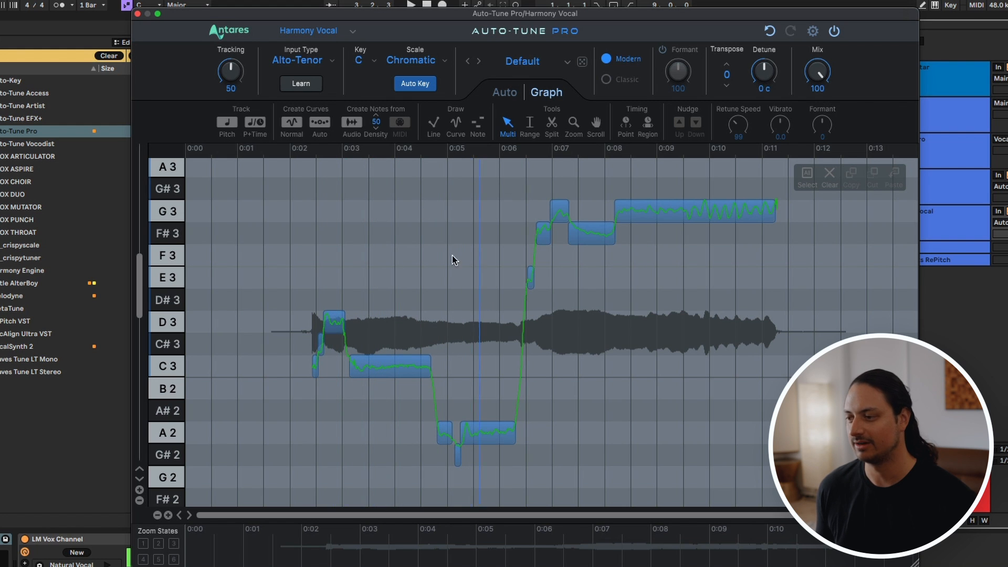
key(space)
super+click(432, 274)
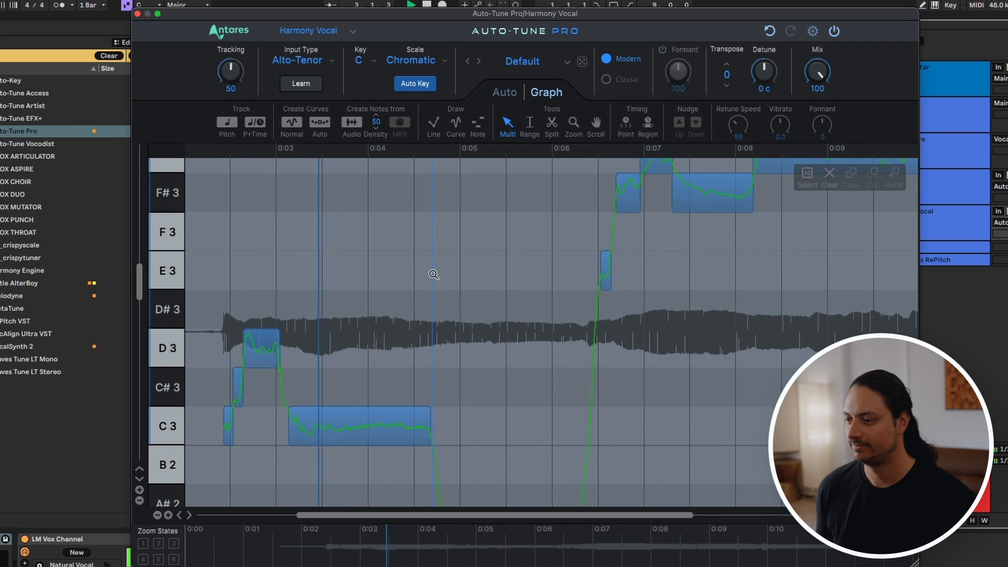
scroll(433, 275, down, 5)
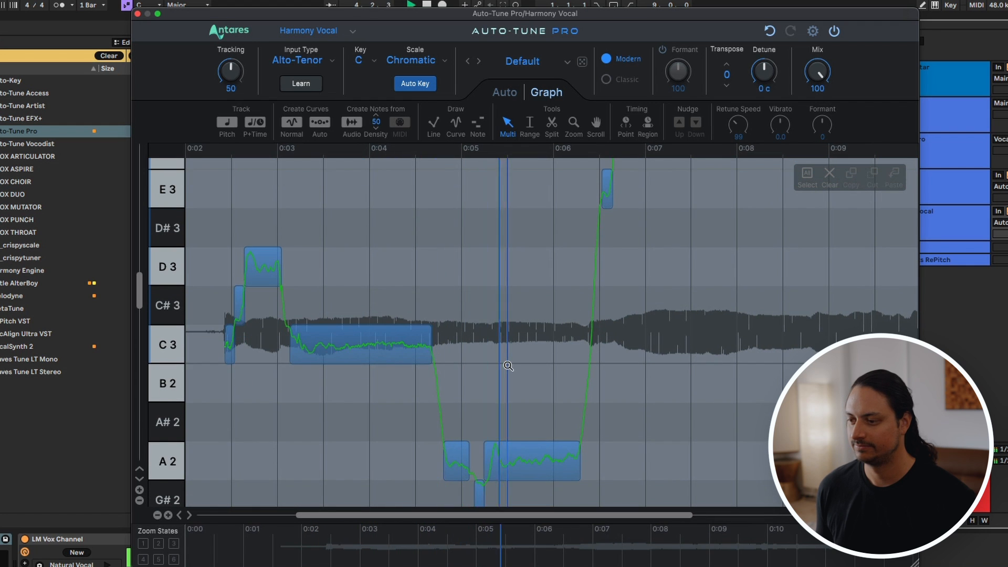
scroll(507, 366, down, 2)
scroll(508, 366, right, 3)
key(space)
Step: Move the short G#2 harmony note at about 0:05 up to A2, matching the neighbouring notes
click(483, 428)
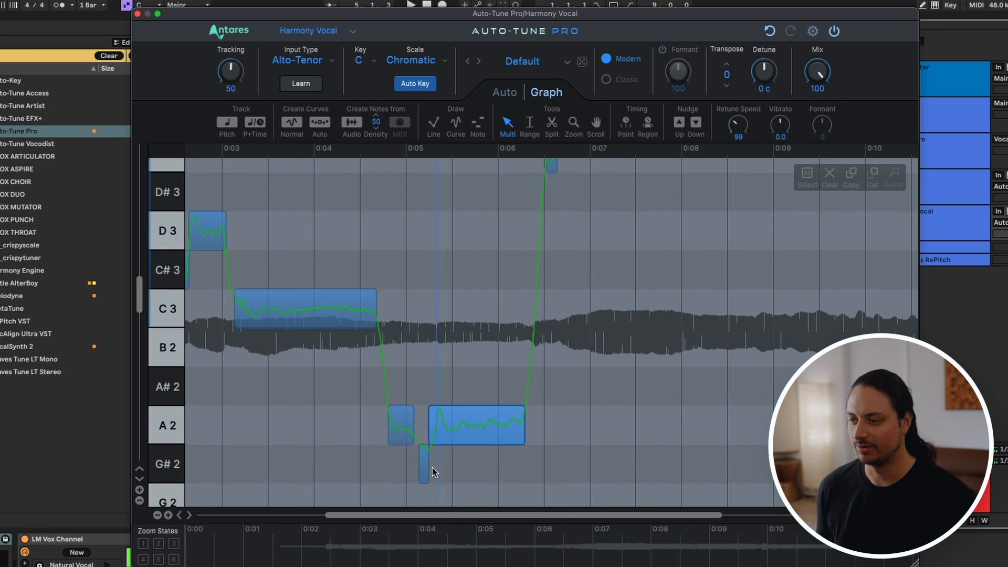
click(424, 469)
drag(424, 438, 424, 434)
click(402, 439)
Step: Select the harmony notes between about 0:03 and 0:07 and set their Retune Speed to 31
drag(318, 426, 558, 425)
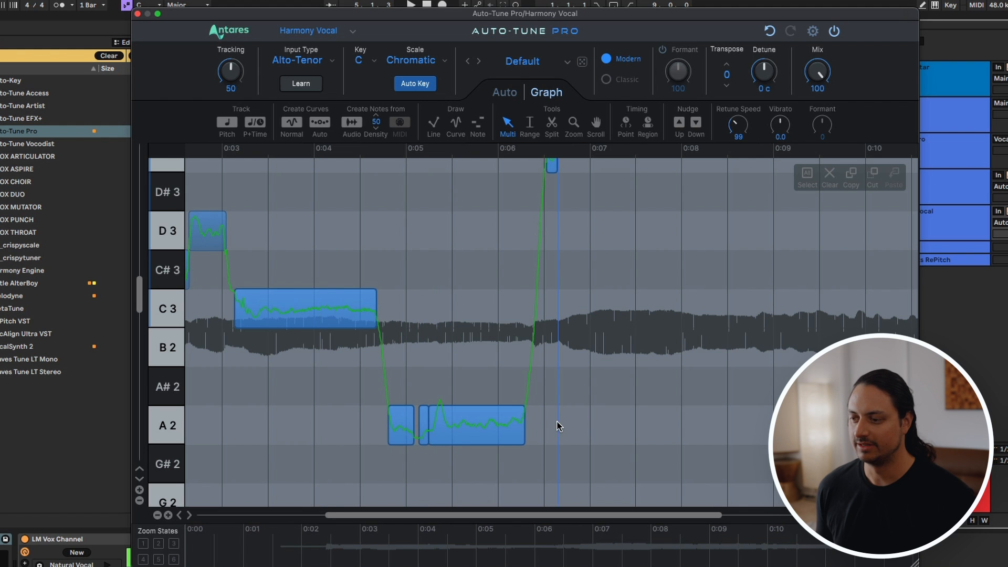
click(499, 366)
drag(365, 426, 568, 430)
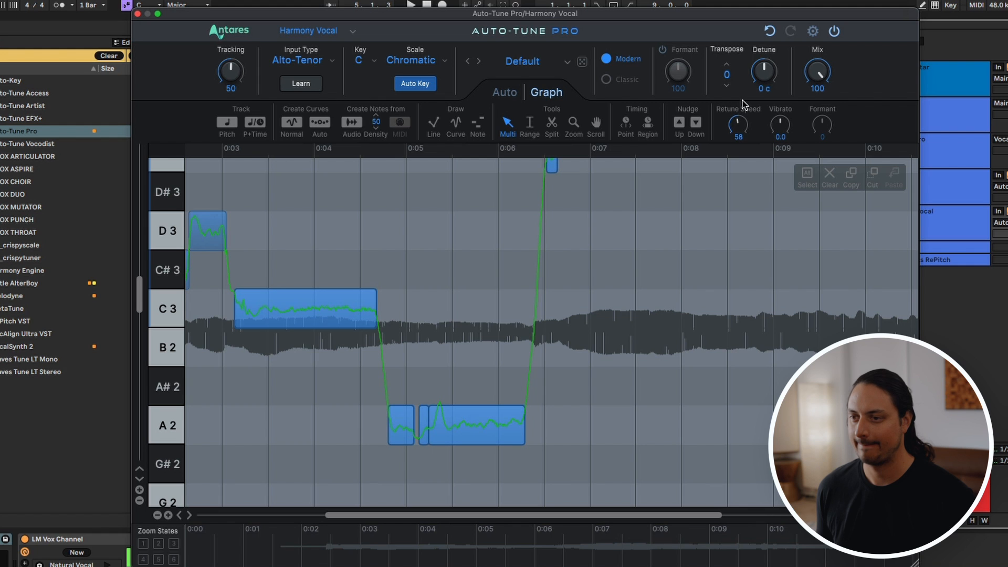
Step: Play the next part of the harmony and move the short G3 note at about 0:07 down to F#3
key(space)
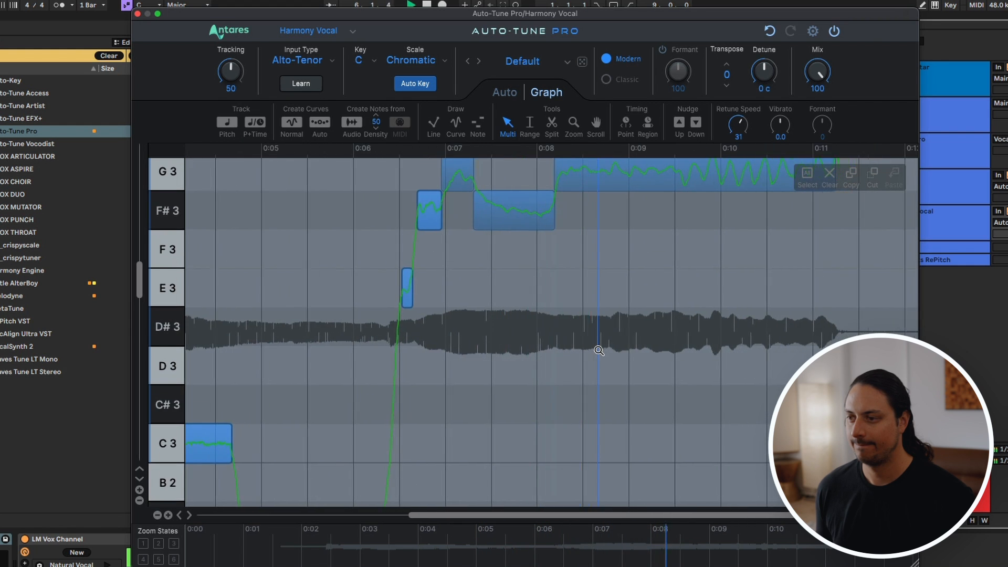
drag(348, 216, 348, 254)
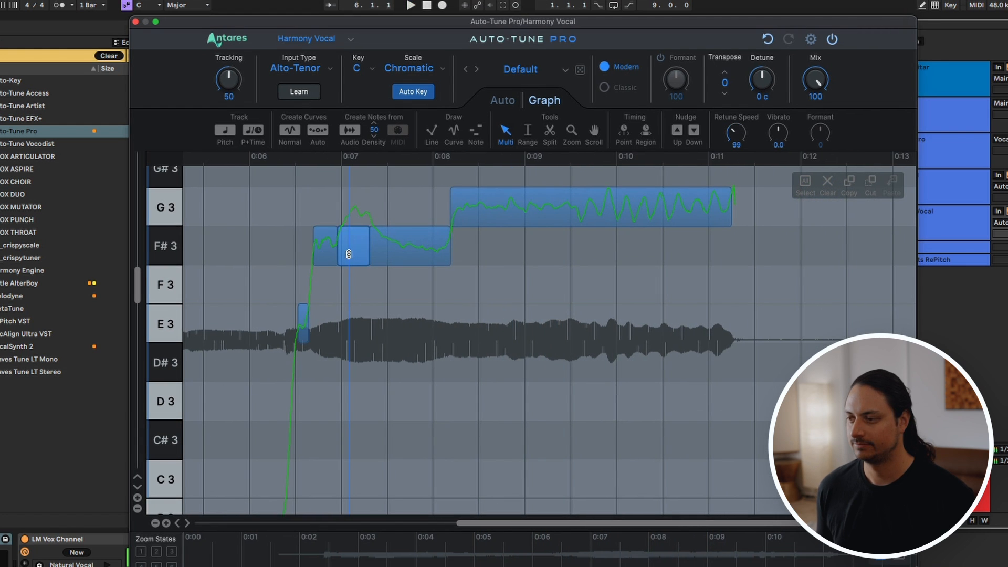
Step: Stop playback and set Retune Speed to 46 for the long G3 note and 32 for the E3 and F#3 notes before it
click(489, 219)
key(space)
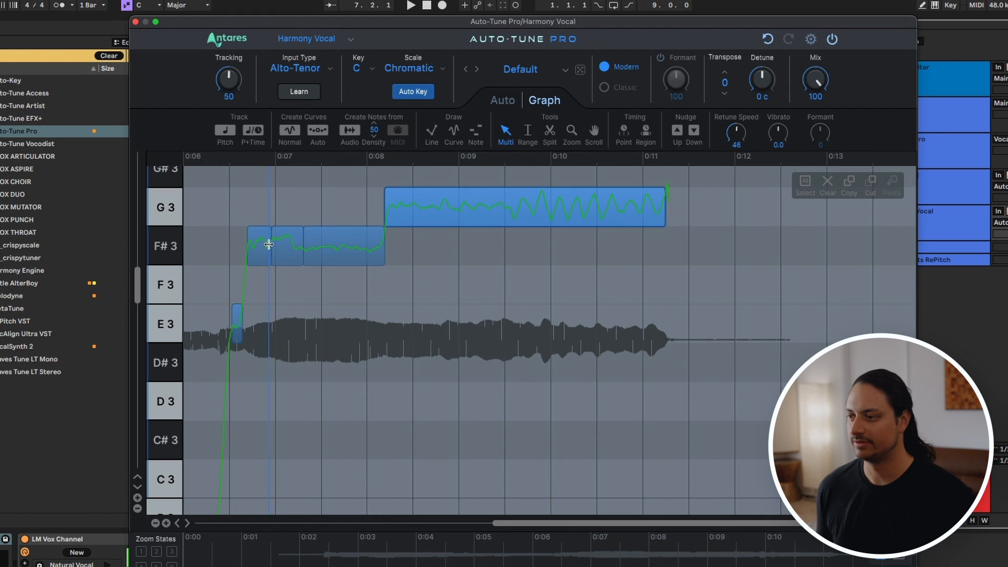
drag(225, 241, 333, 234)
drag(741, 132, 745, 115)
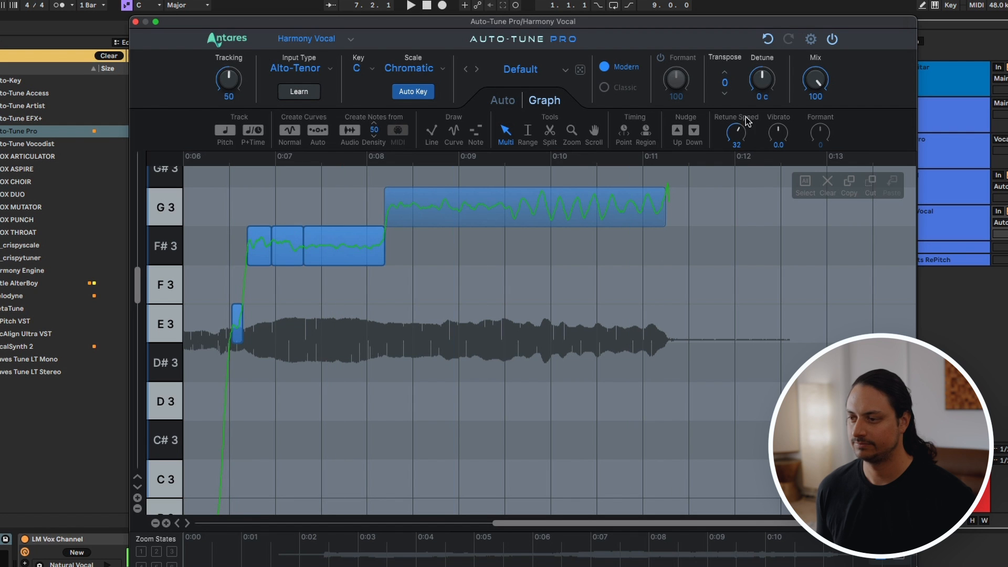
Step: Play the end of the harmony and split the long G3 note at about 0:09.4, where the vibrato begins
key(space)
scroll(425, 278, down, 5)
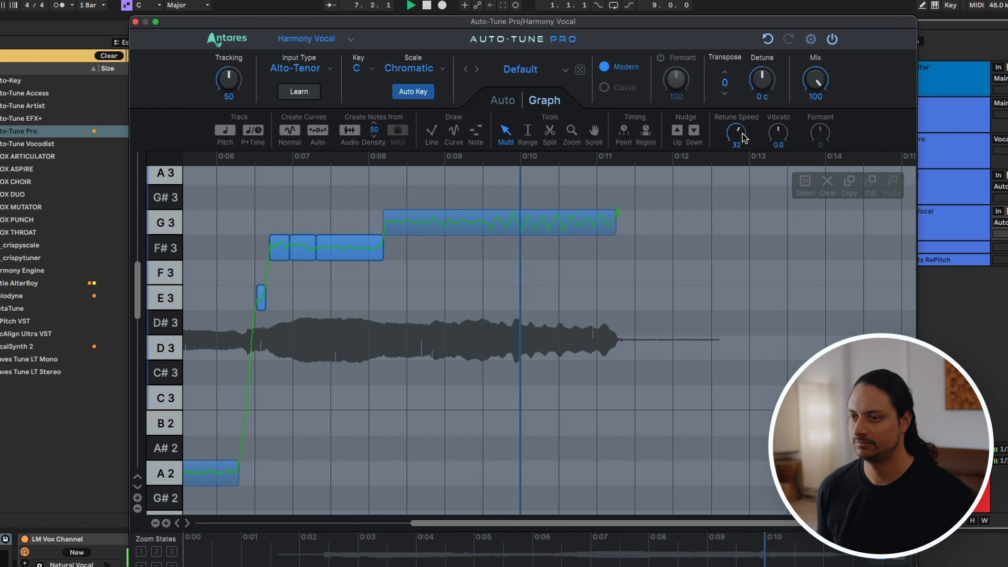
key(space)
click(549, 133)
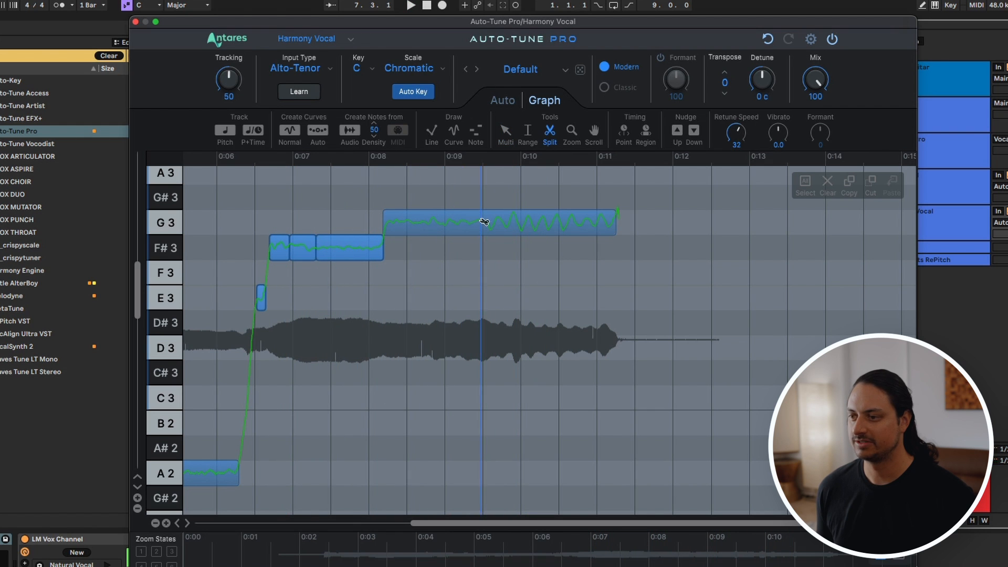
click(482, 221)
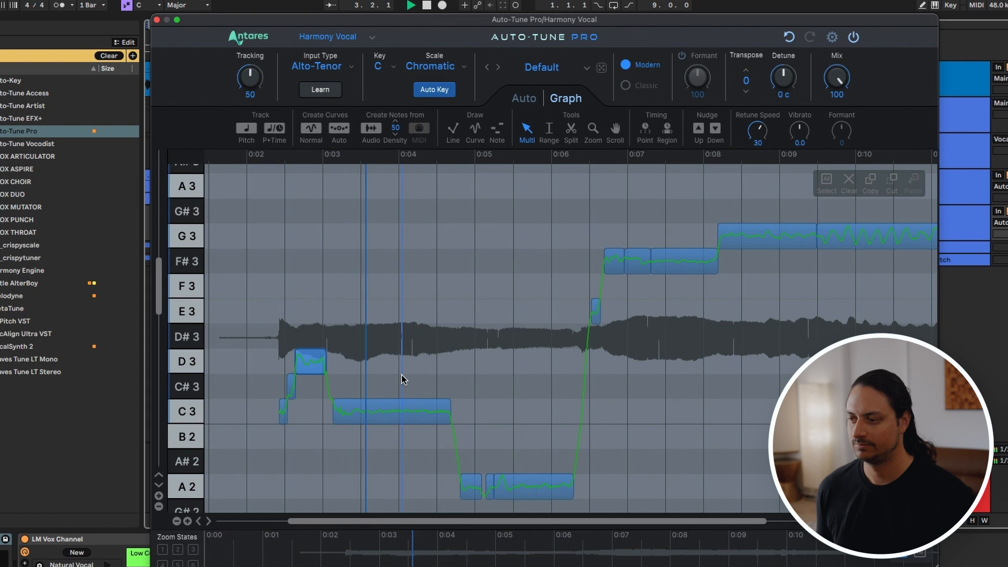
Step: Draw one continuous A2 note over the separate A2 notes between about 0:04.8 and 0:06.3, and play it back
scroll(483, 378, down, 1)
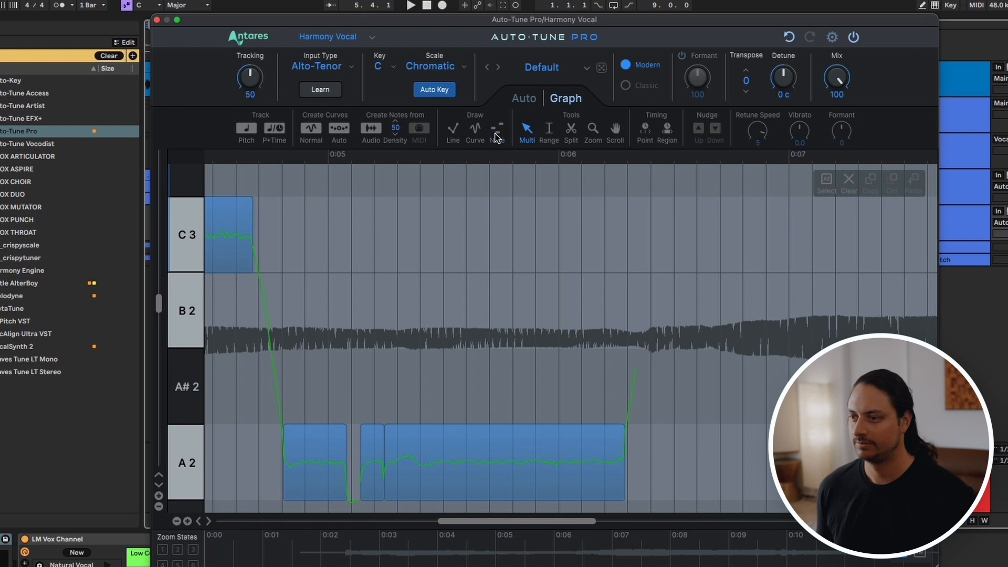
click(497, 136)
drag(281, 464, 625, 464)
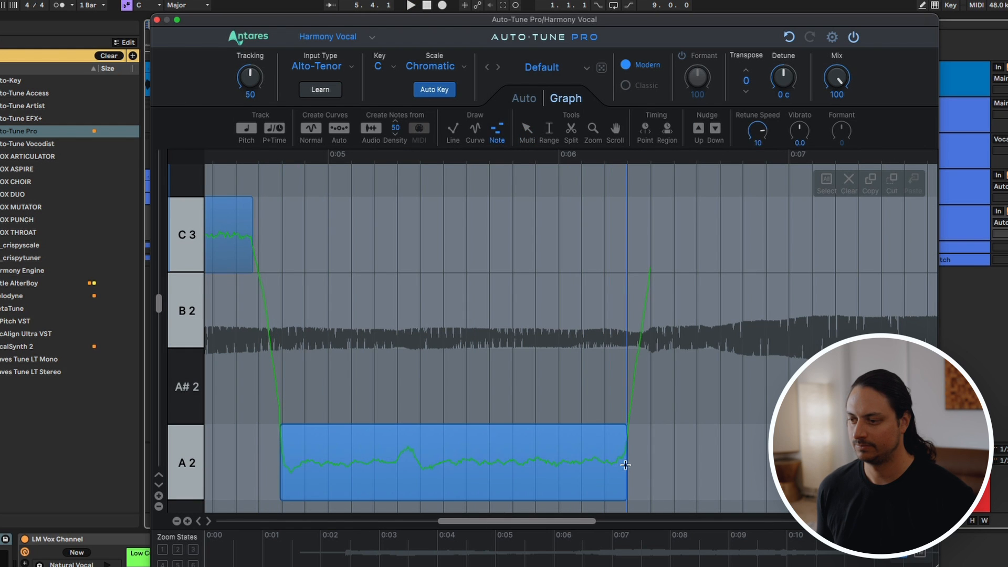
key(space)
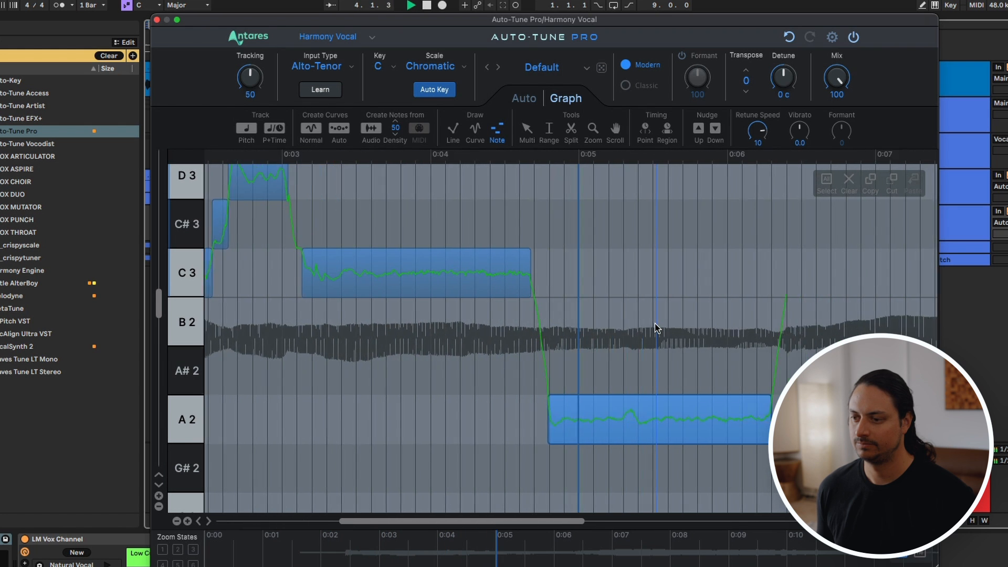
scroll(655, 324, down, 5)
scroll(655, 324, up, 3)
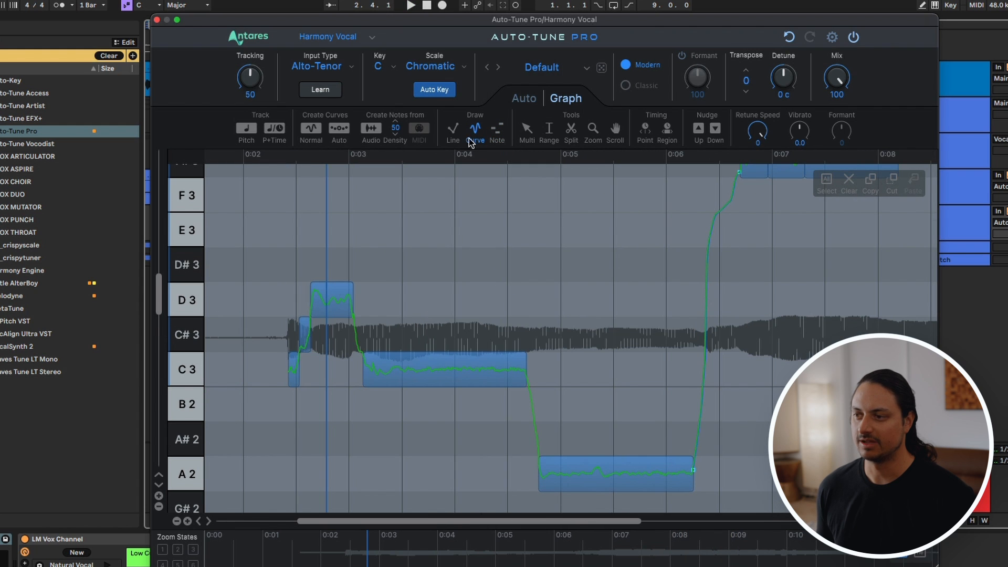
Step: Draw a straight pitch line from the end of the A2 note at about 0:06 up to the start of the F#3 note
click(452, 129)
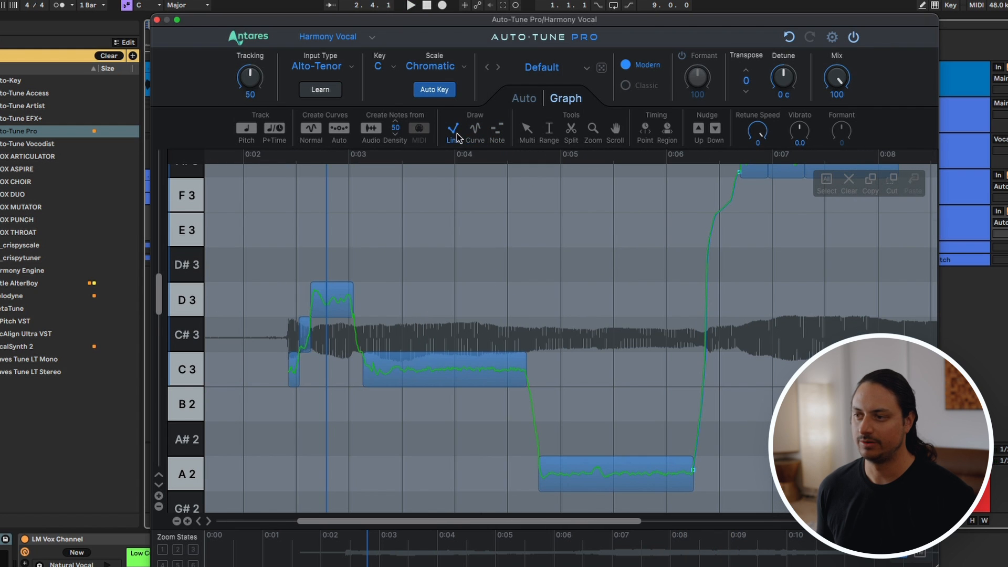
click(693, 473)
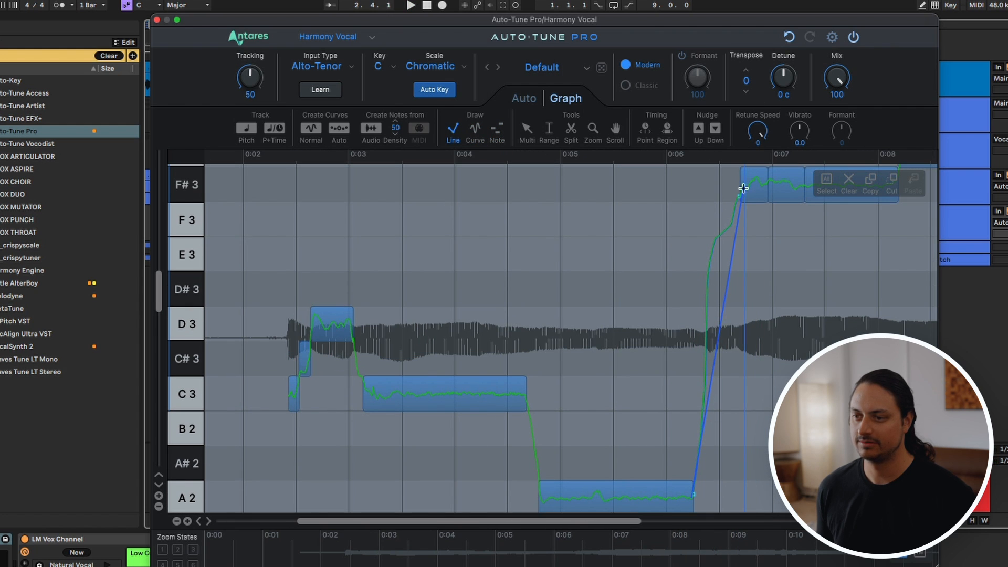
double_click(742, 187)
scroll(565, 250, left, 3)
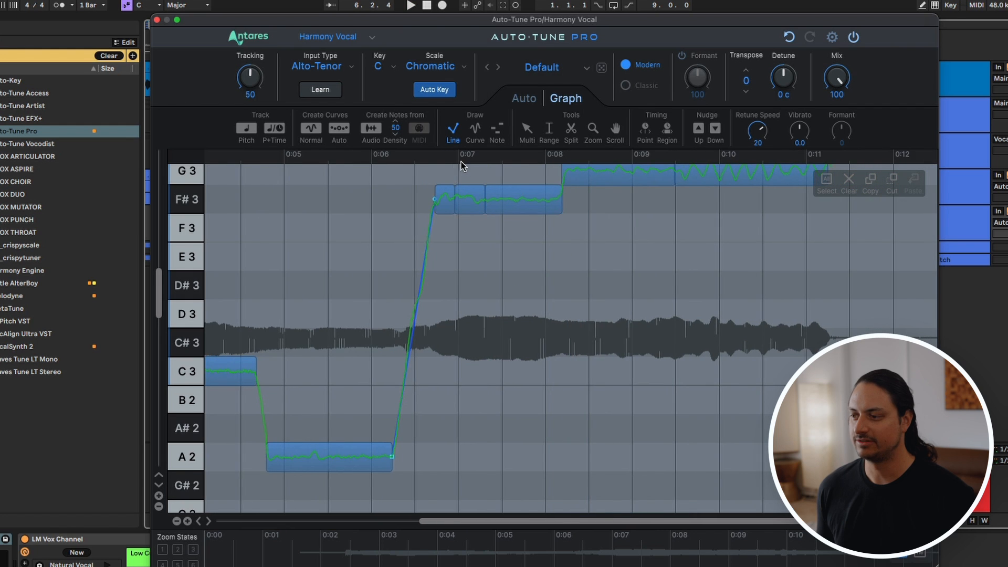
Step: Draw pitch lines joining the C3 note to the A2 note and the F#3 note to the long G3 note, and play back
click(280, 375)
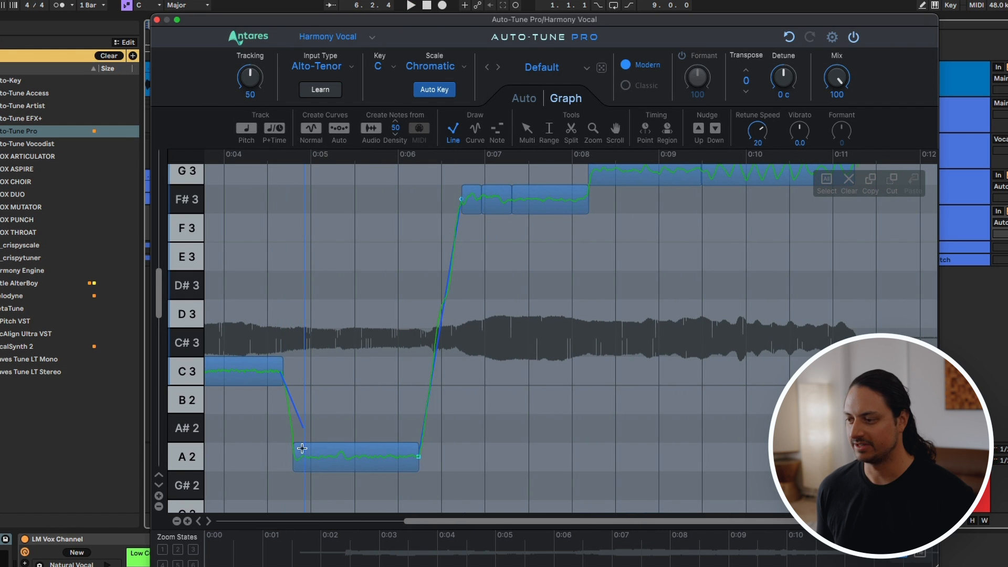
double_click(297, 458)
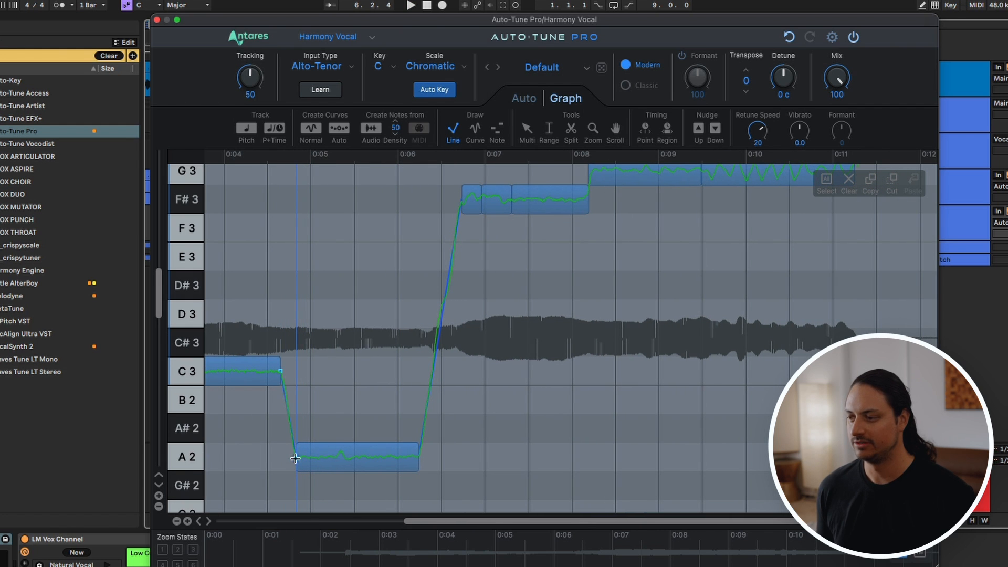
click(585, 197)
double_click(594, 174)
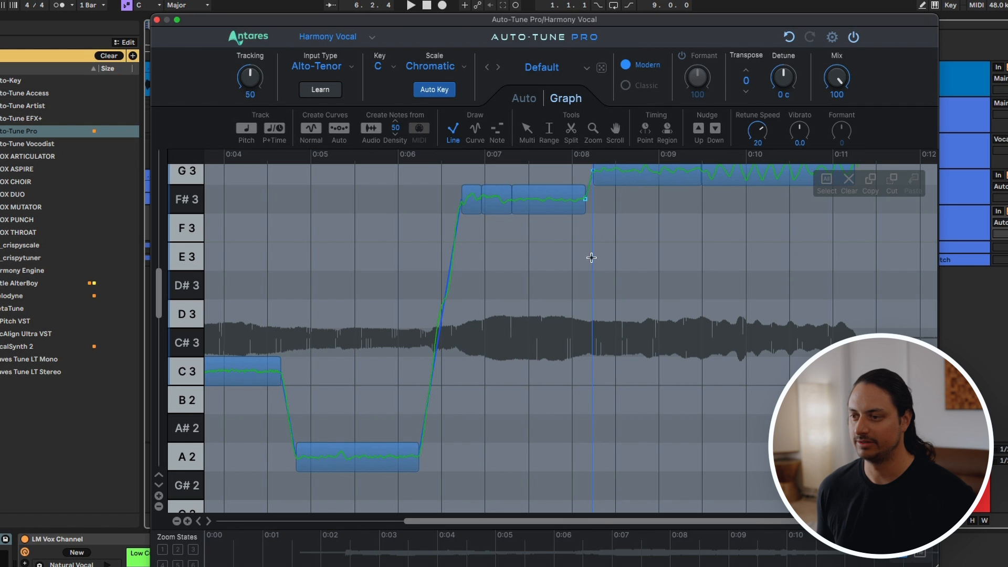
key(space)
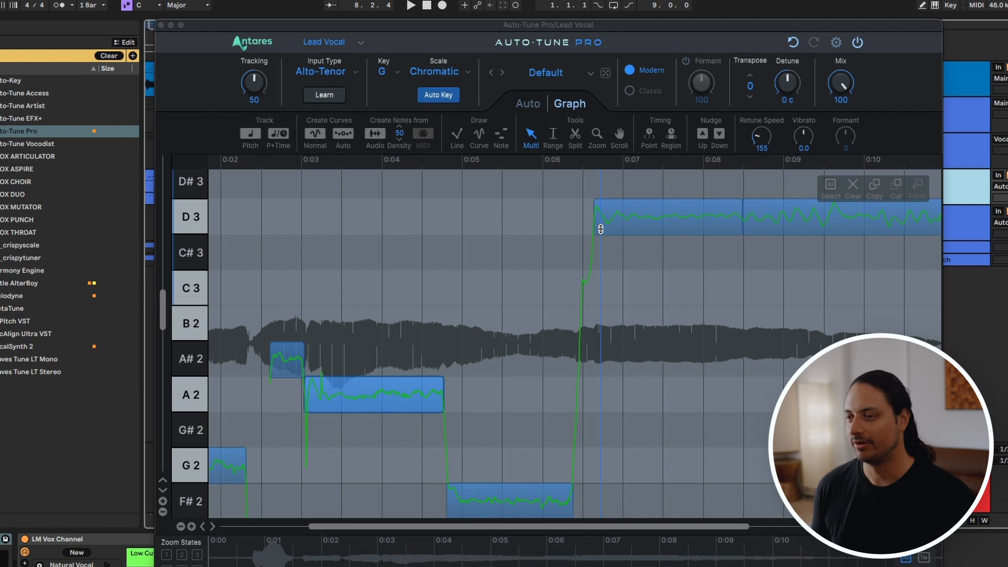
Step: Close the lead vocal's Auto-Tune Pro editor and open Melodyne for the Lead Vocal track in the Melodyne group
click(593, 31)
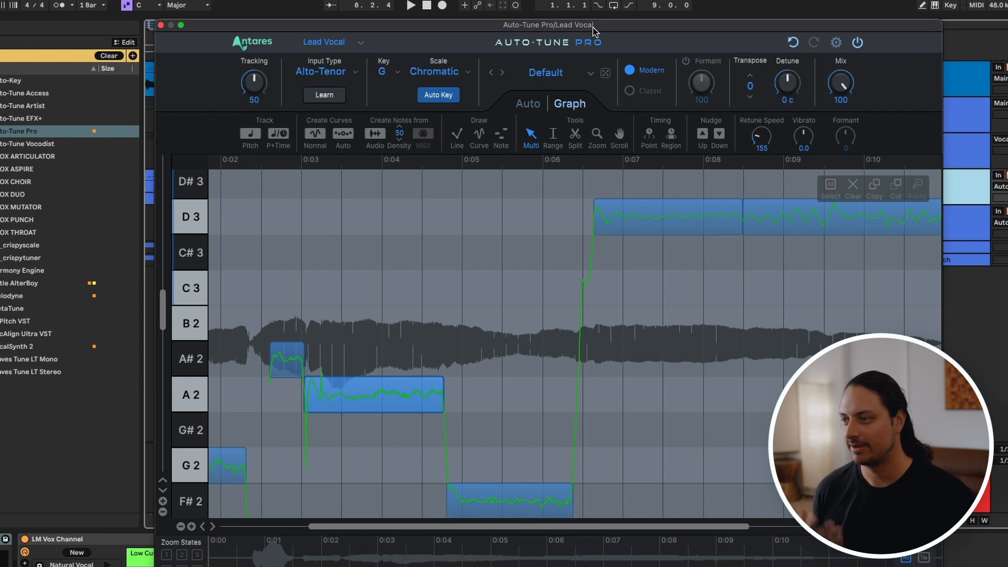
click(161, 25)
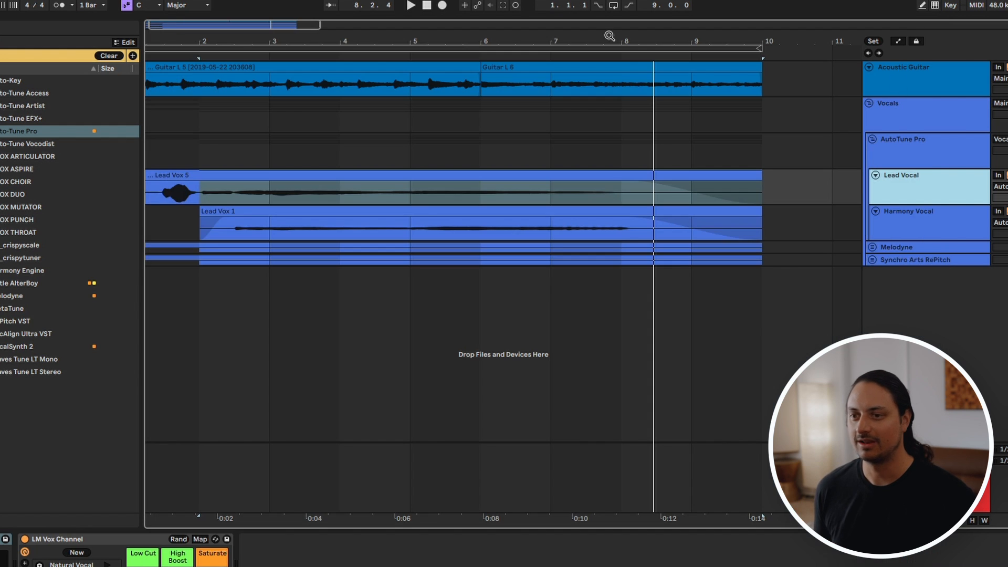
click(919, 191)
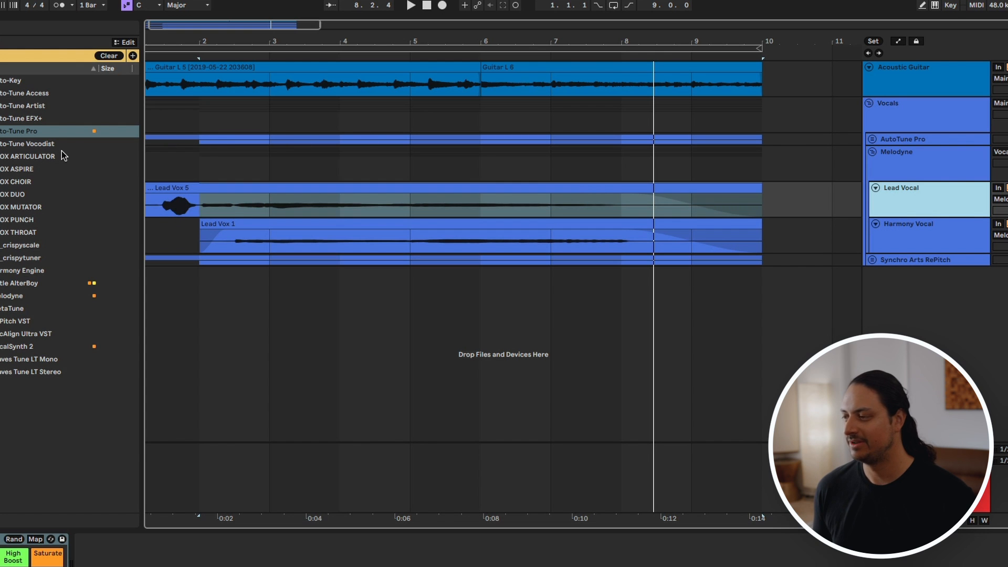
click(48, 132)
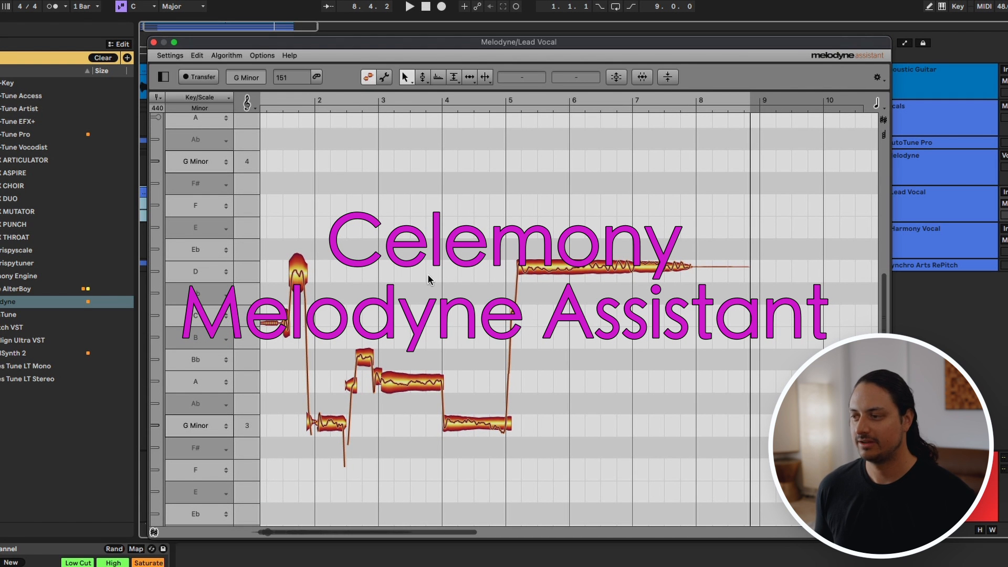
Step: Snap the long D4 note after bar 5 and the short C4 note before bar 2 to exact pitch
click(300, 276)
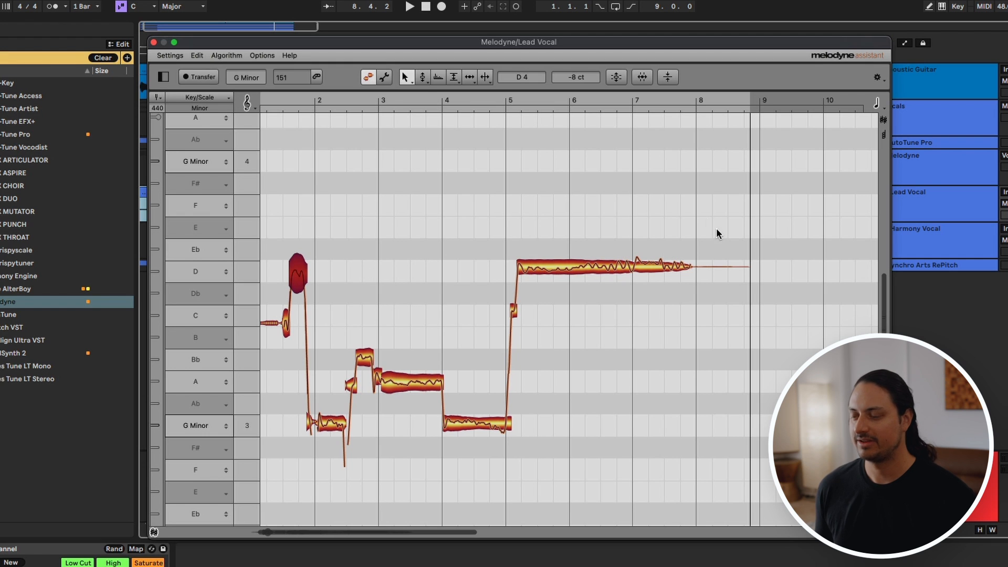
click(574, 270)
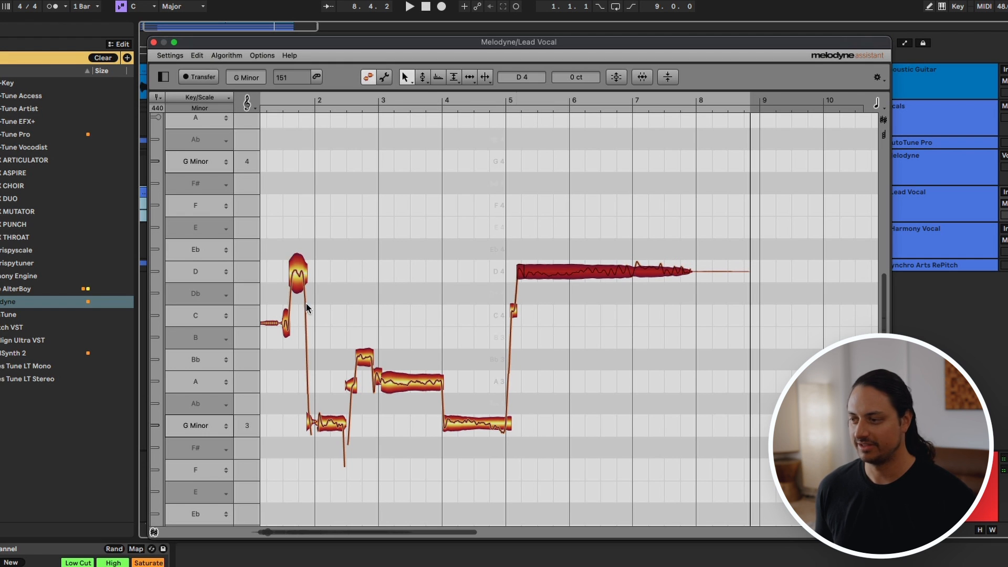
click(286, 328)
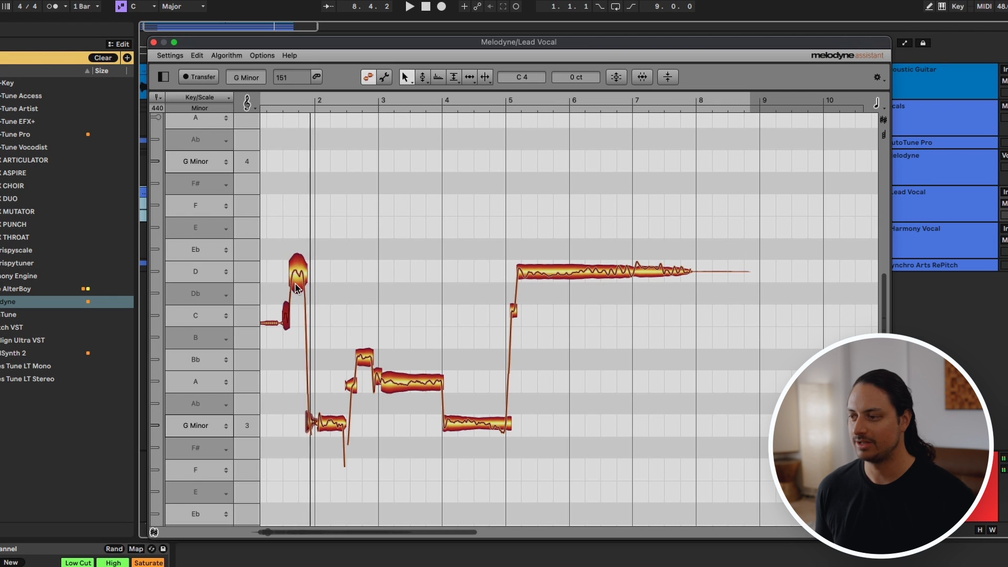
click(241, 80)
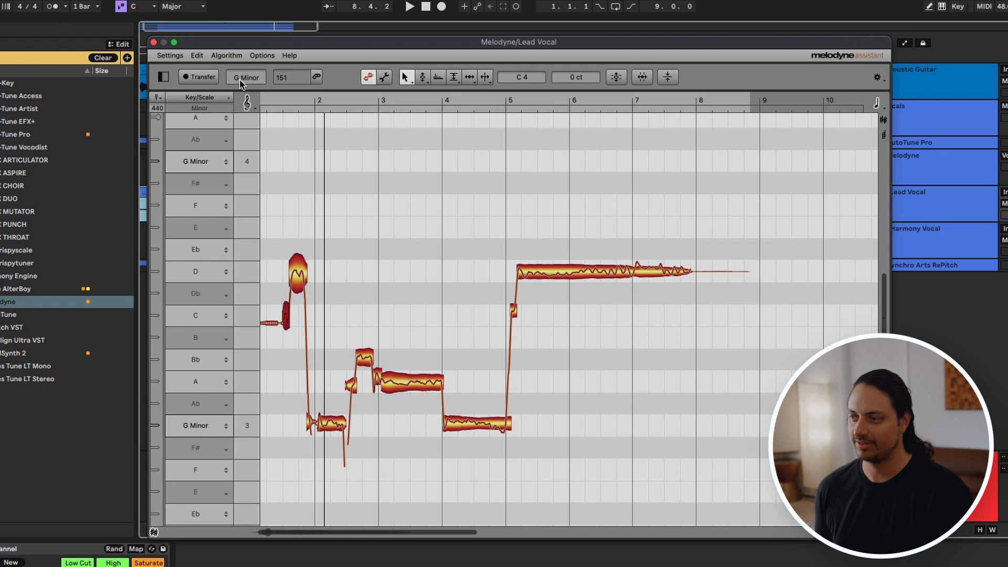
Step: Snap the G3, Bb3 and A3 notes between bars 2 and 4 to exact pitch
click(337, 421)
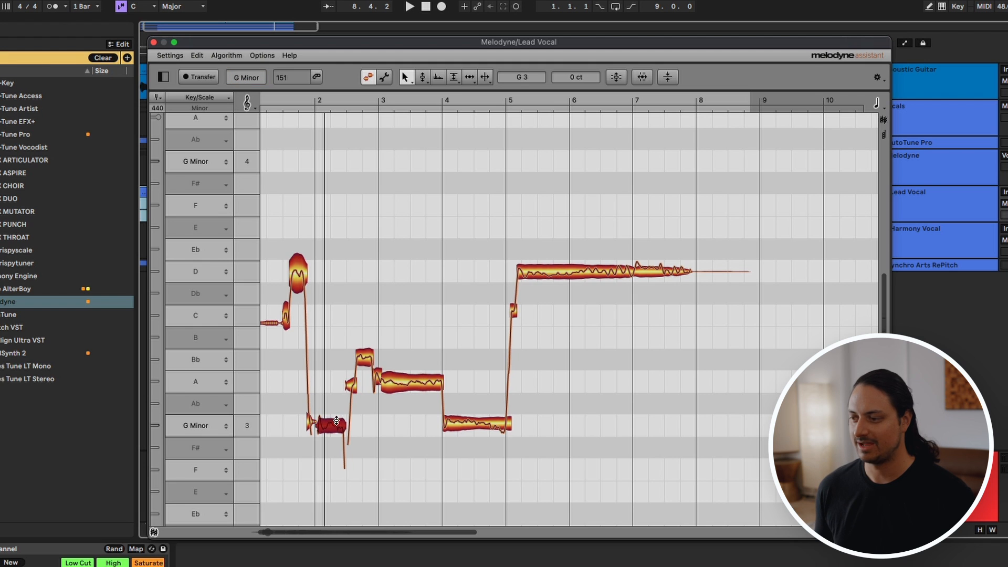
click(365, 363)
click(350, 384)
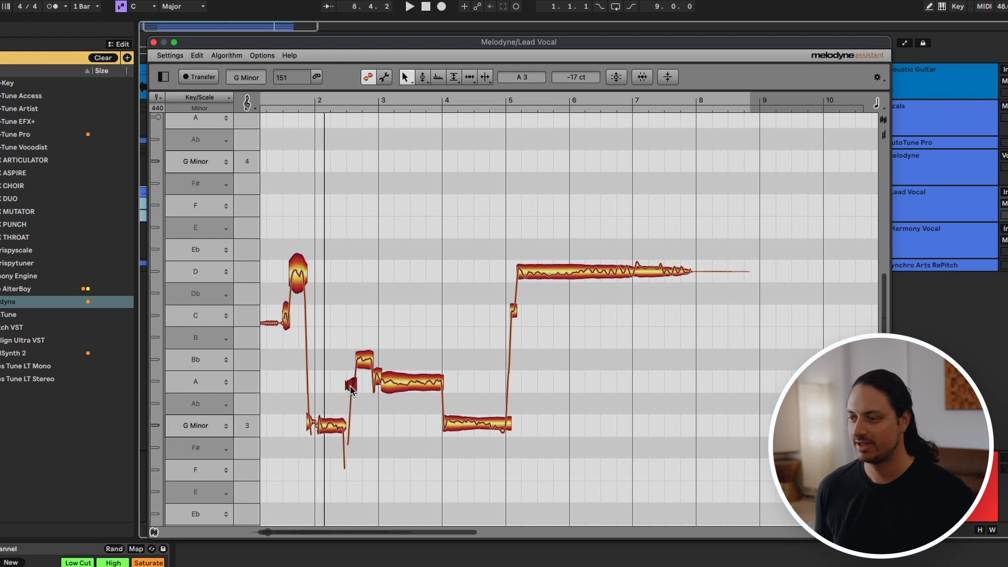
double_click(401, 385)
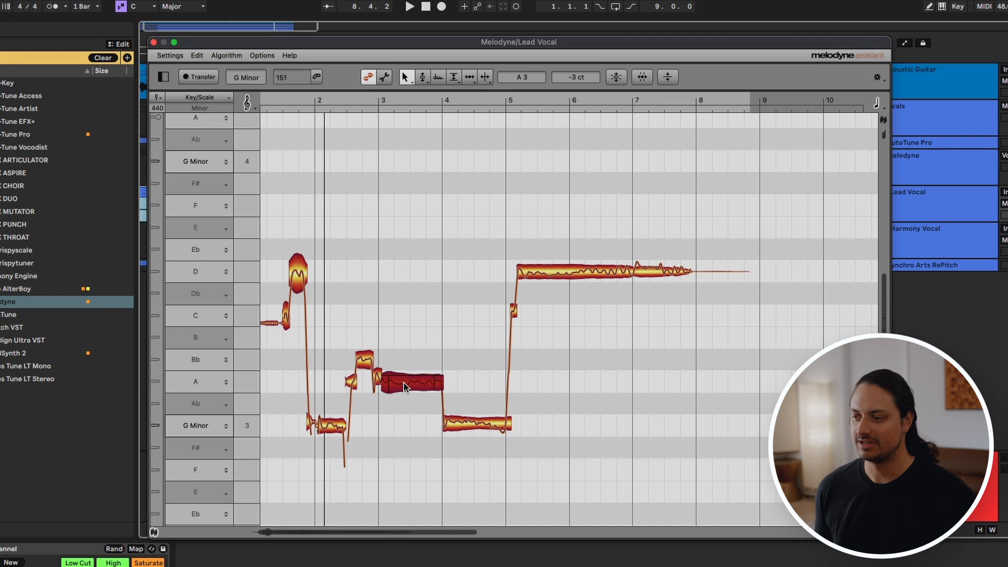
double_click(377, 382)
Step: Snap the G3 note at bar 4 and the short C4 note at bar 5 to exact pitch
double_click(460, 424)
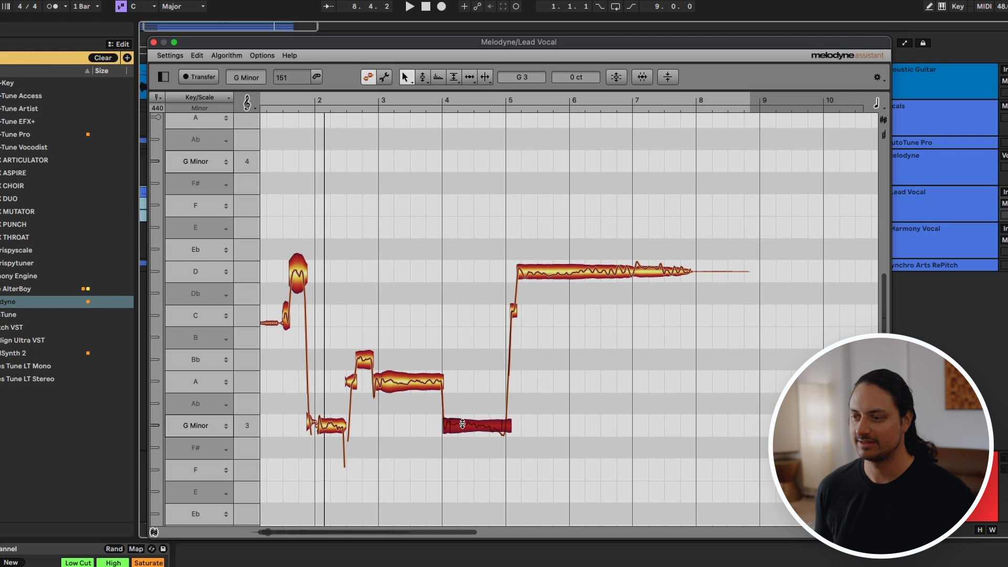
click(565, 273)
double_click(513, 310)
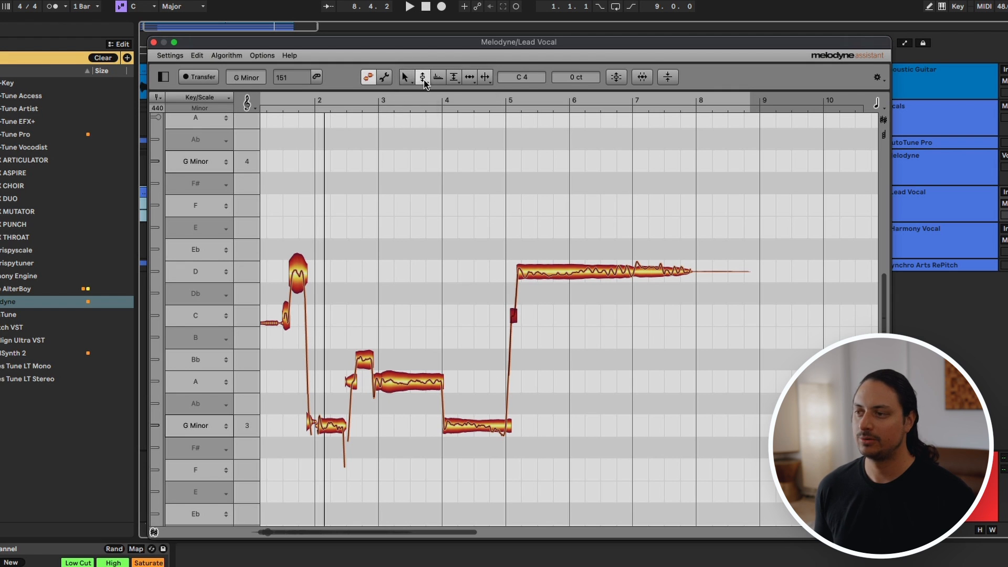
Step: Look through the Pitch, Formant and Amplitude tools and return to the Main tool
click(424, 80)
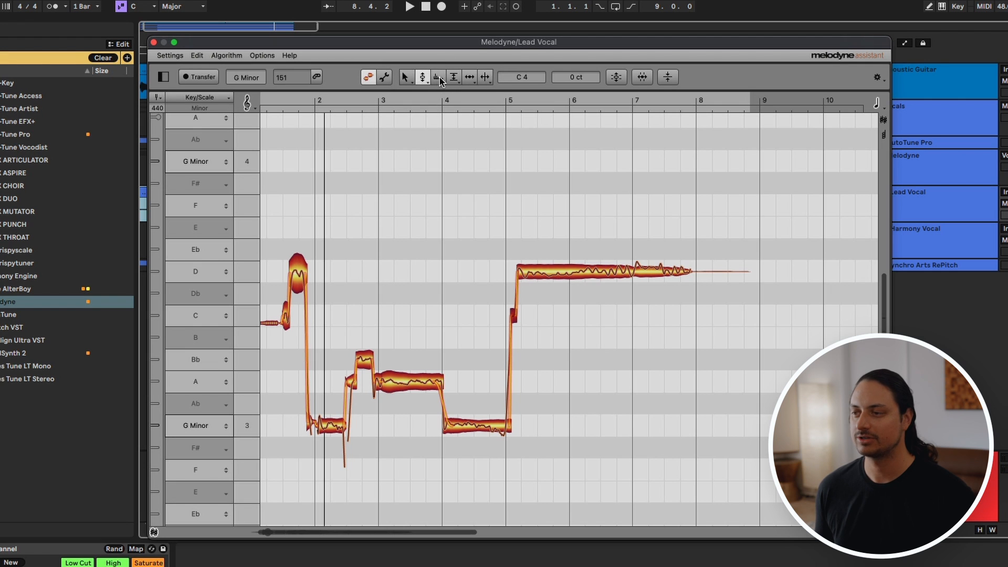
click(440, 78)
click(453, 77)
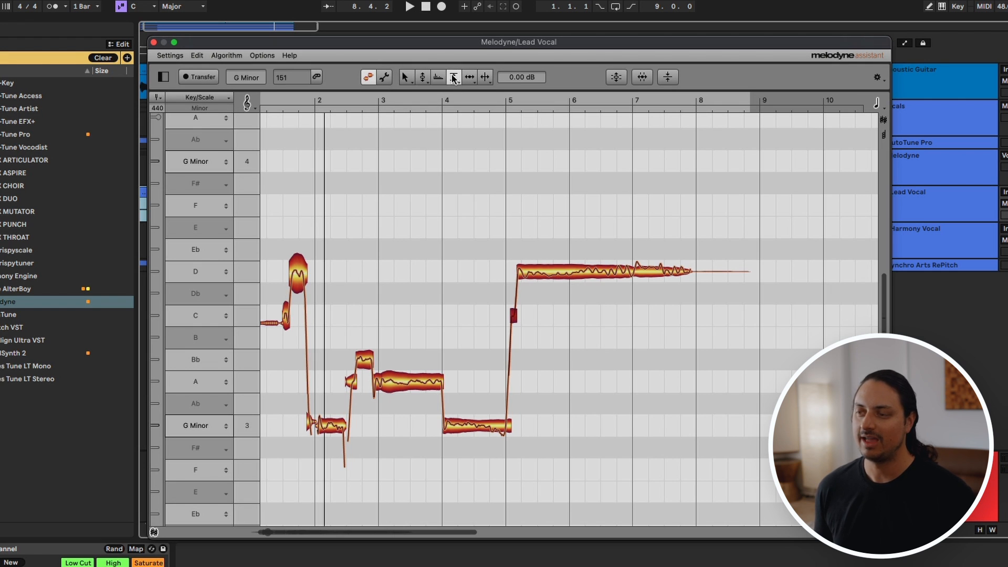
click(406, 78)
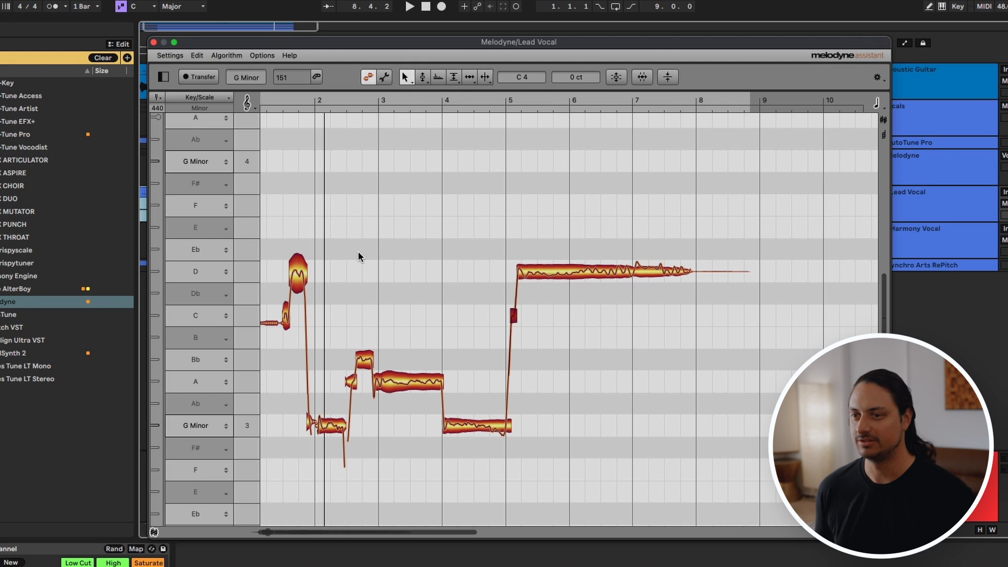
Step: Try the time grid at eighth notes and return it to quarter notes
click(876, 107)
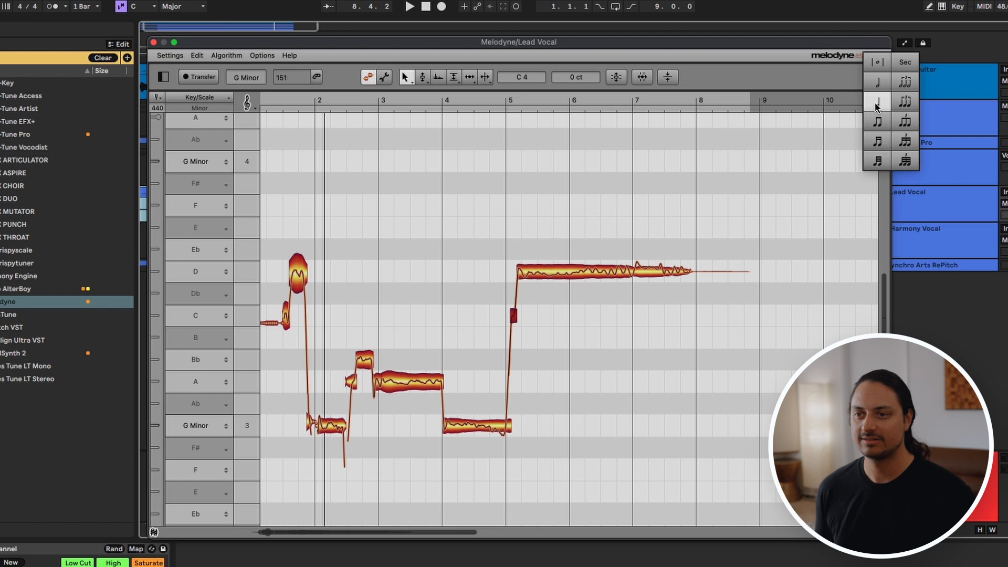
click(884, 128)
click(877, 104)
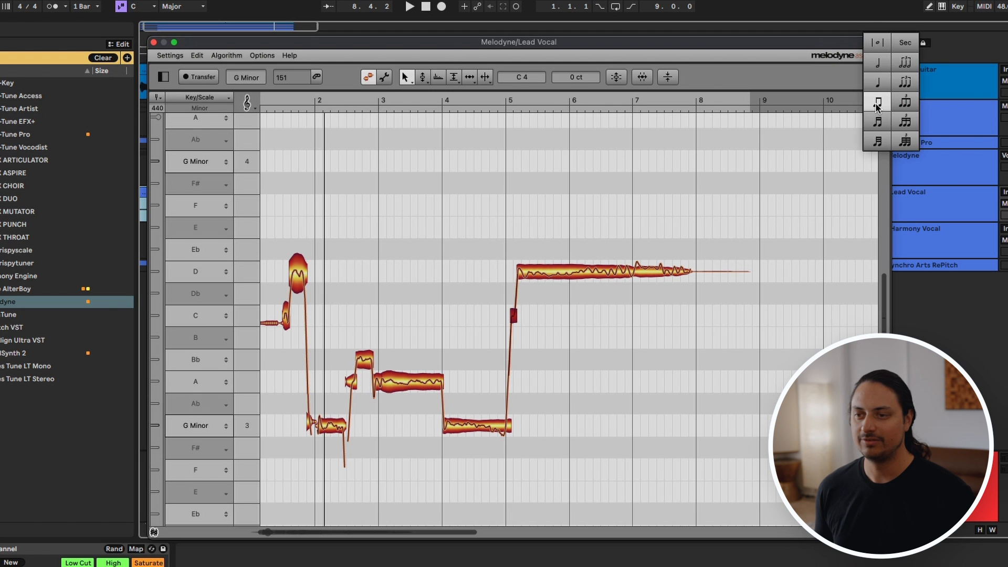
click(882, 82)
Step: Play the start of the lead vocal and move the long G3 note at bar 4 down to F#3
scroll(290, 307, up, 5)
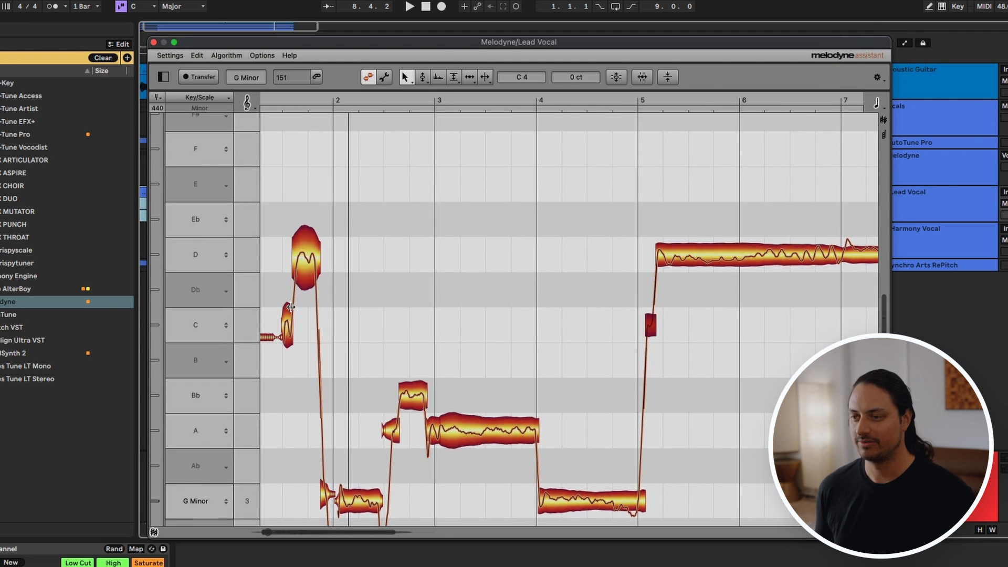
scroll(290, 308, down, 1)
scroll(291, 311, down, 2)
key(space)
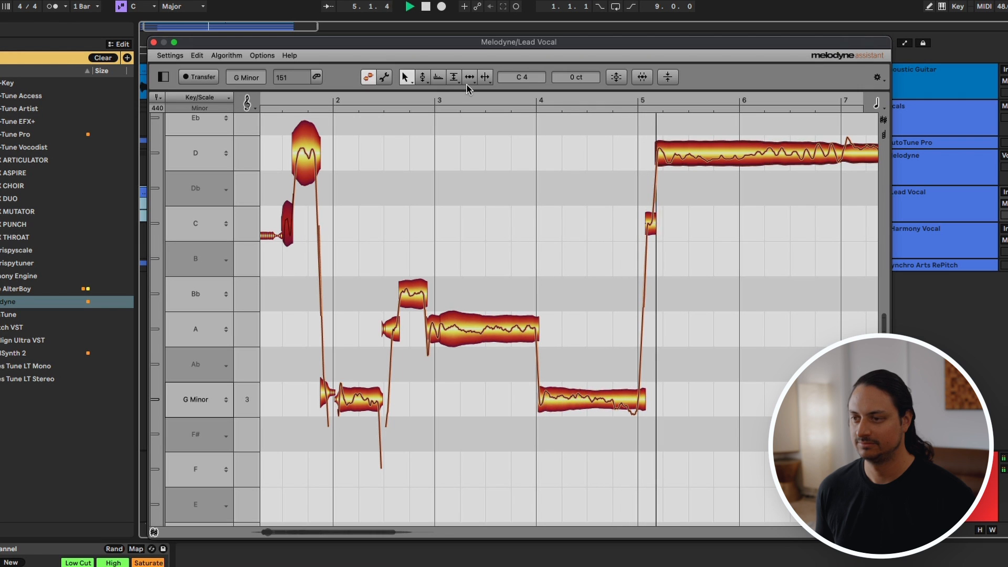
key(space)
drag(588, 401, 587, 425)
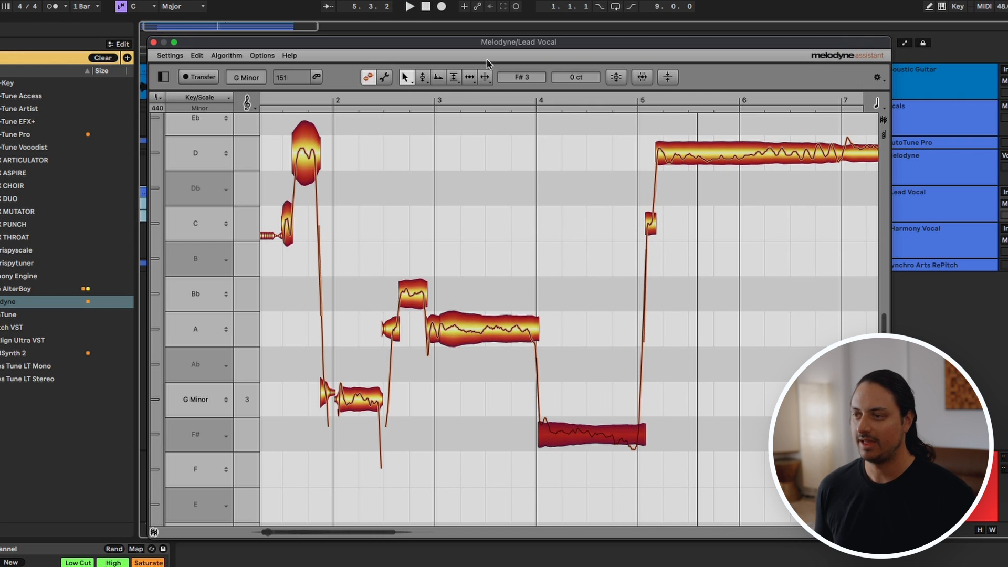
Step: Reduce the pitch modulation of the F#3 note at bar 4 and start playback
click(428, 81)
click(427, 92)
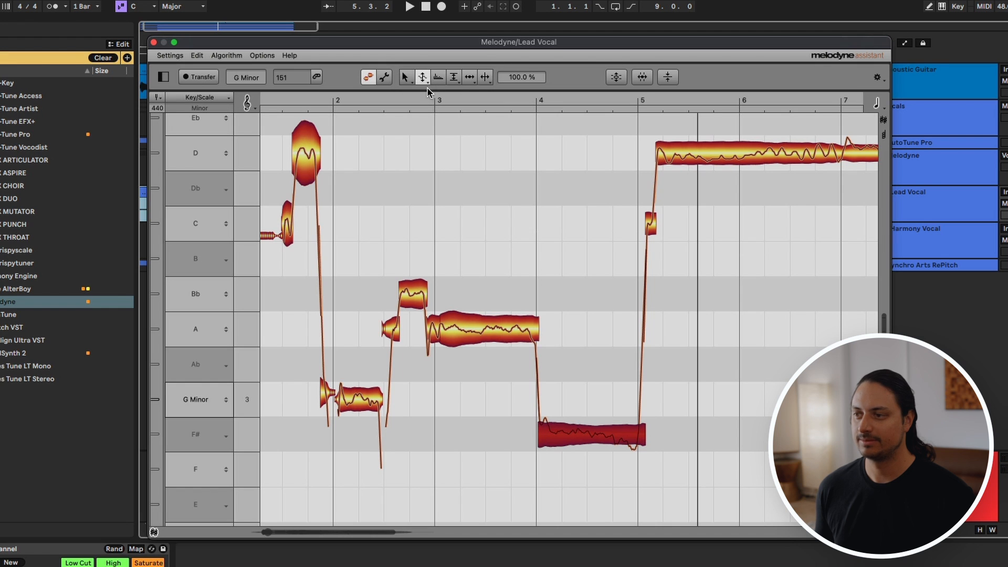
drag(590, 431, 584, 462)
key(space)
Step: Reduce the pitch modulation of the A3 note at bar 3, the G3 and Bb3 notes at bar 2, and the long D4 note to about 85%
click(489, 334)
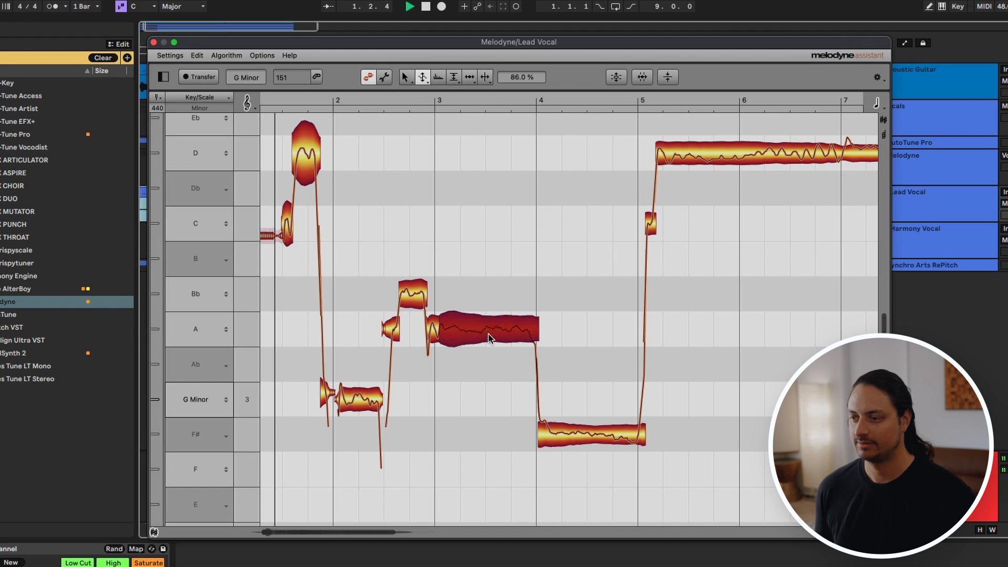
click(348, 400)
click(412, 295)
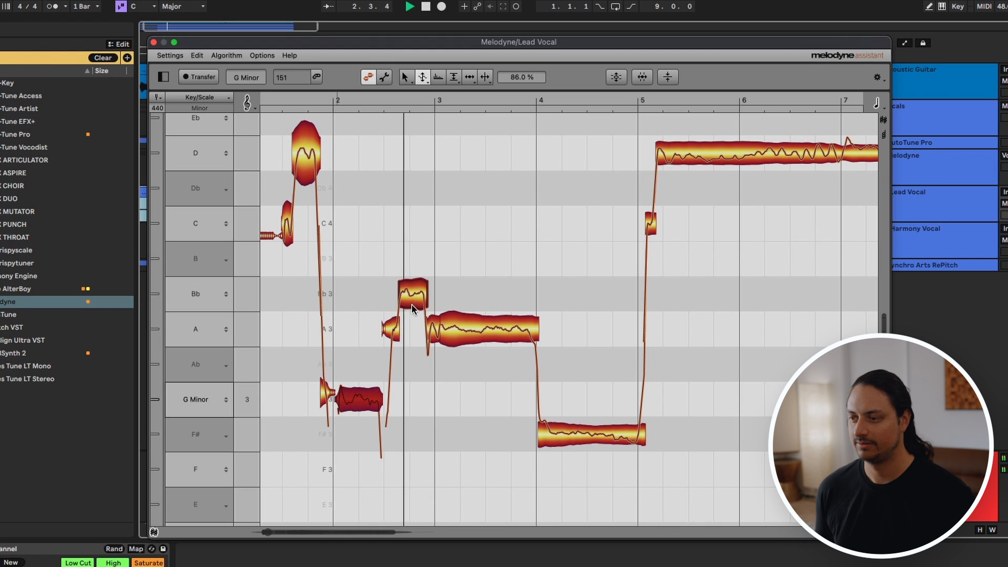
click(778, 162)
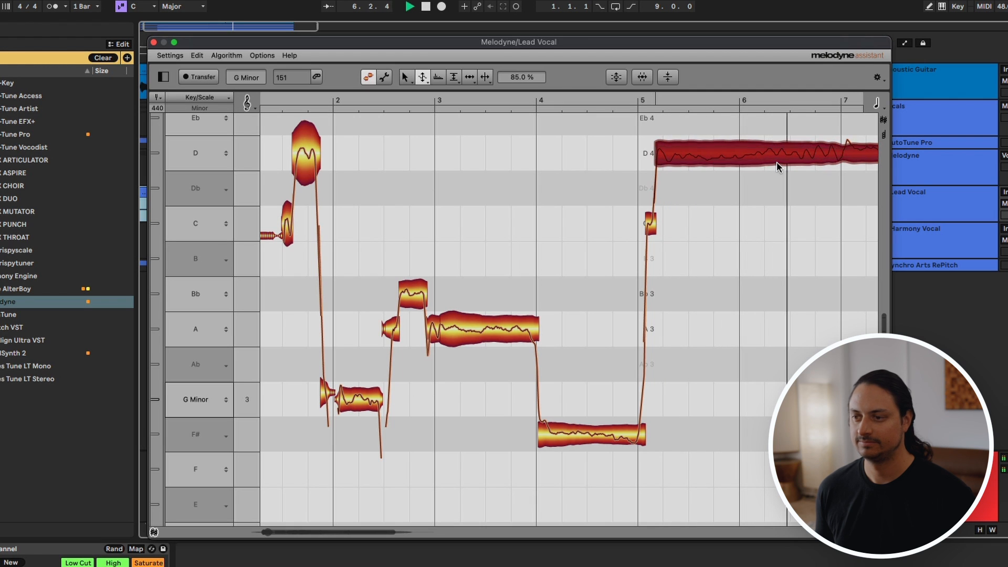
Step: Split the long D4 note at bar 6 and snap its first part to exact pitch
click(405, 77)
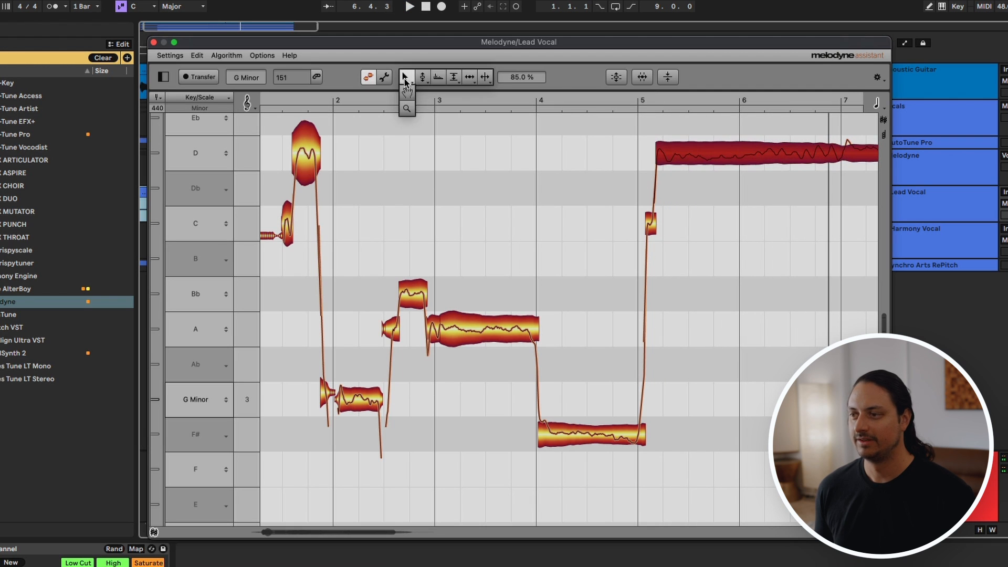
double_click(740, 138)
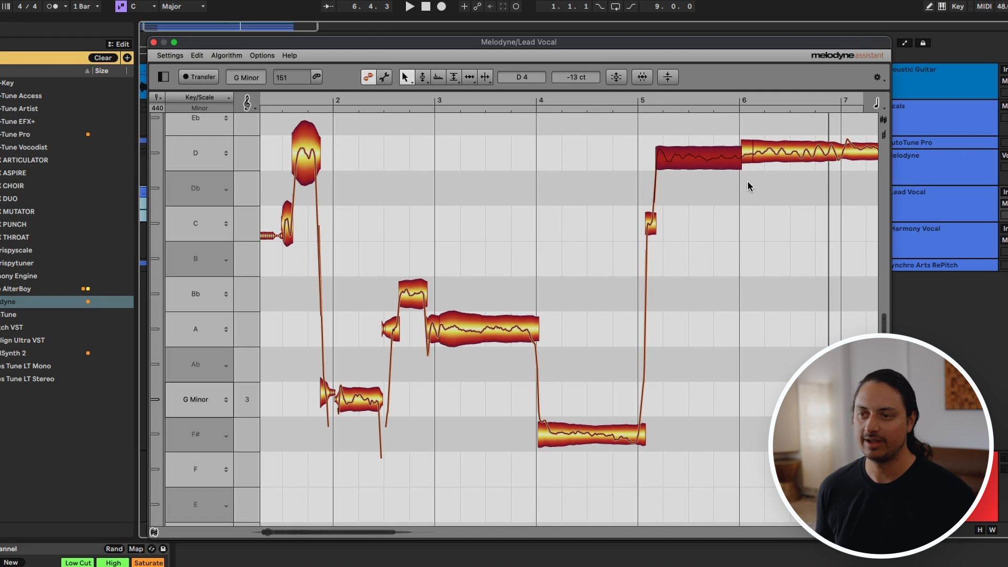
double_click(708, 164)
Step: Snap the short G3 note just before bar 2 and the second part of the split D4 note to exact pitch
click(316, 163)
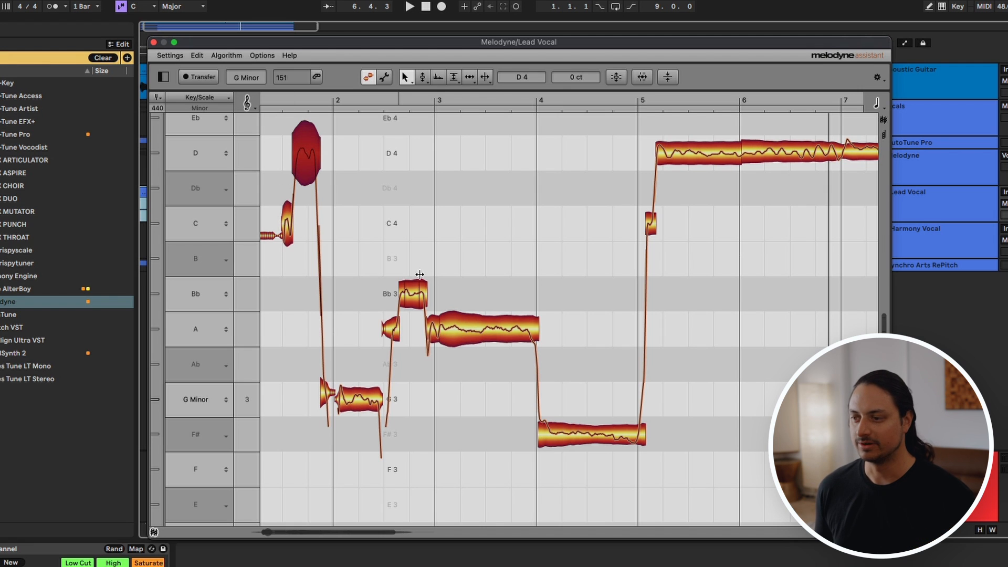
click(327, 398)
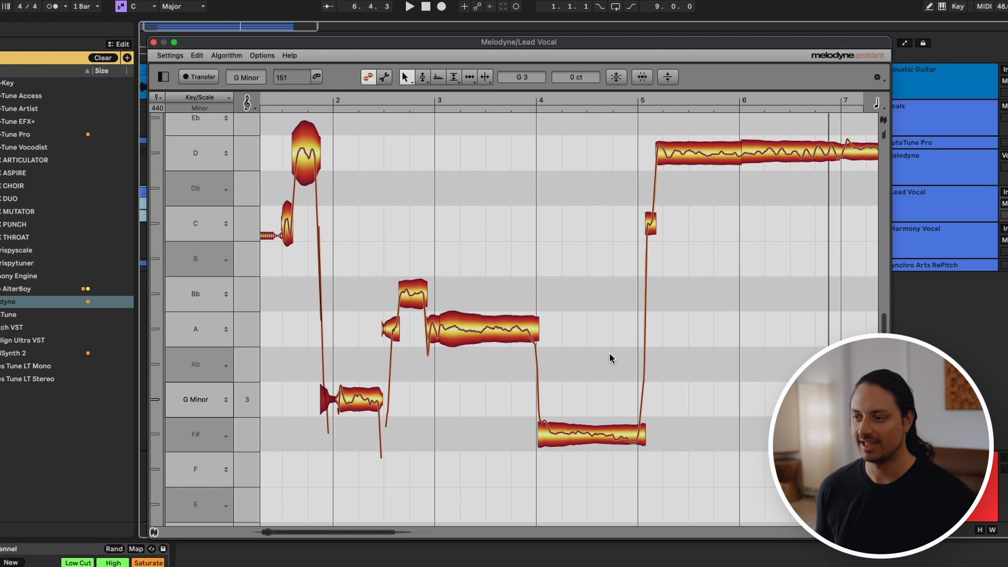
click(827, 154)
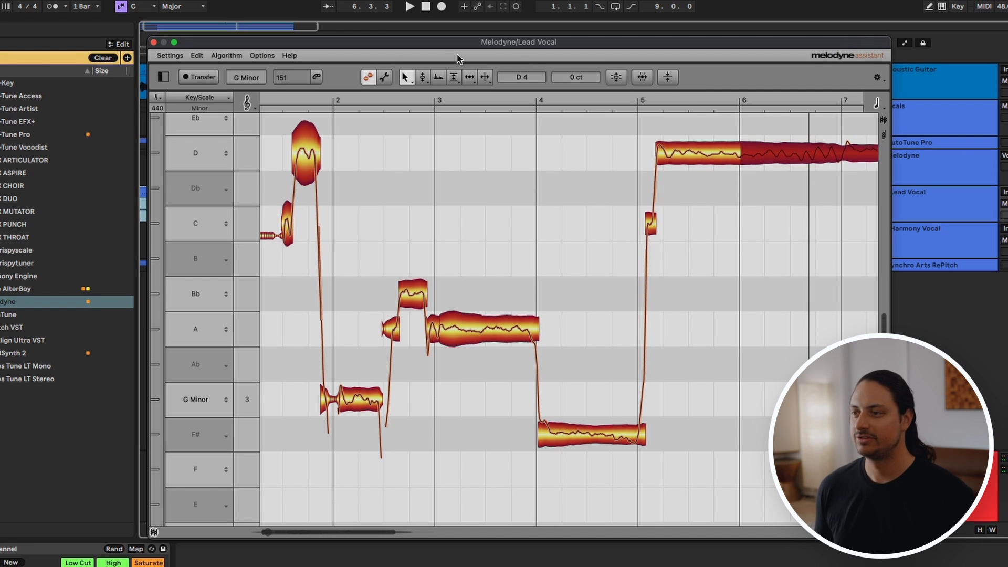
Step: Adjust the pitch transition between the A3 note at bar 3 and the F#3 note at bar 4
click(424, 79)
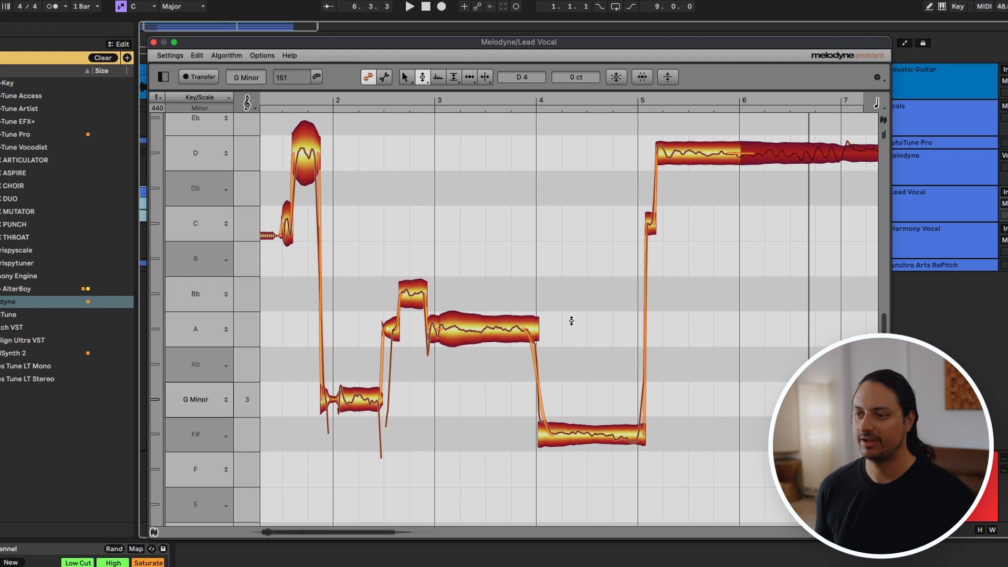
click(528, 337)
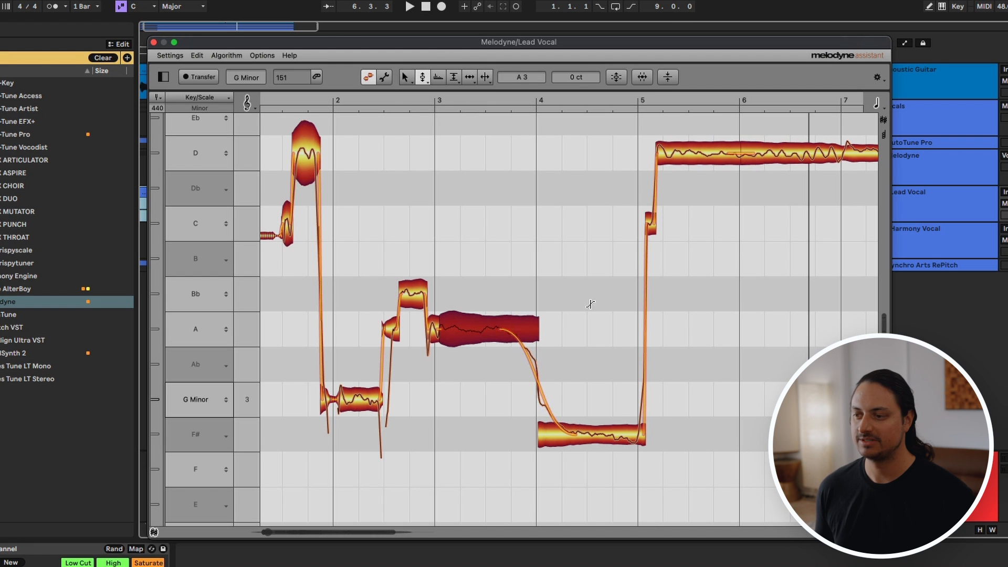
drag(487, 343, 545, 325)
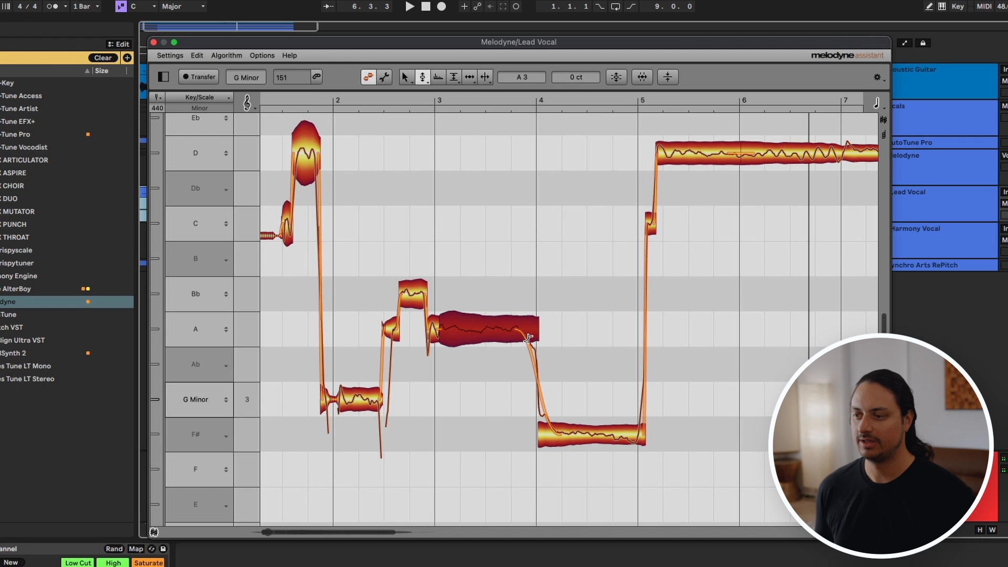
drag(529, 339, 555, 347)
click(641, 424)
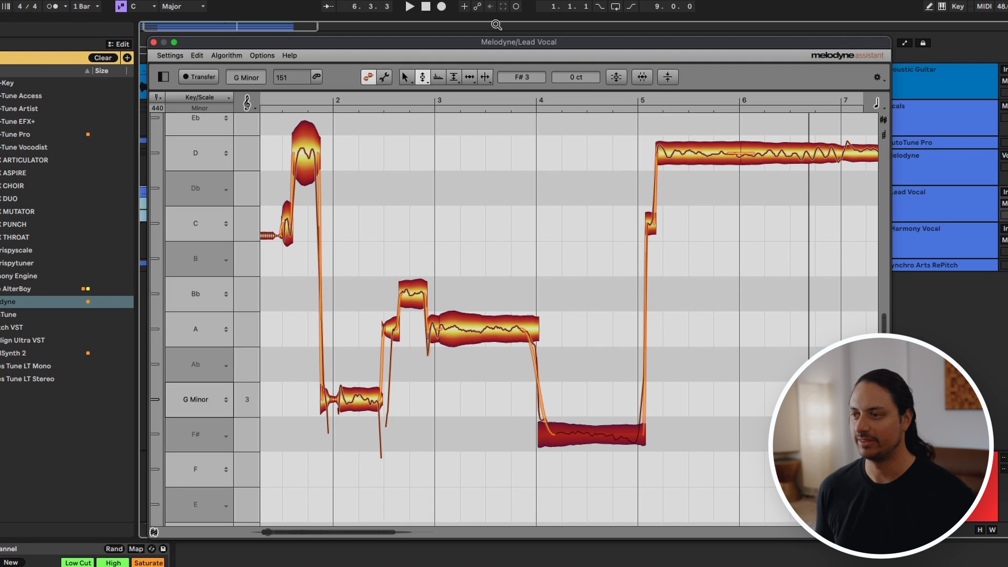
Step: Lower the amplitude of the D4 note at bar 5 to -1.32 dB and select the Sibilant Balance tool
click(453, 78)
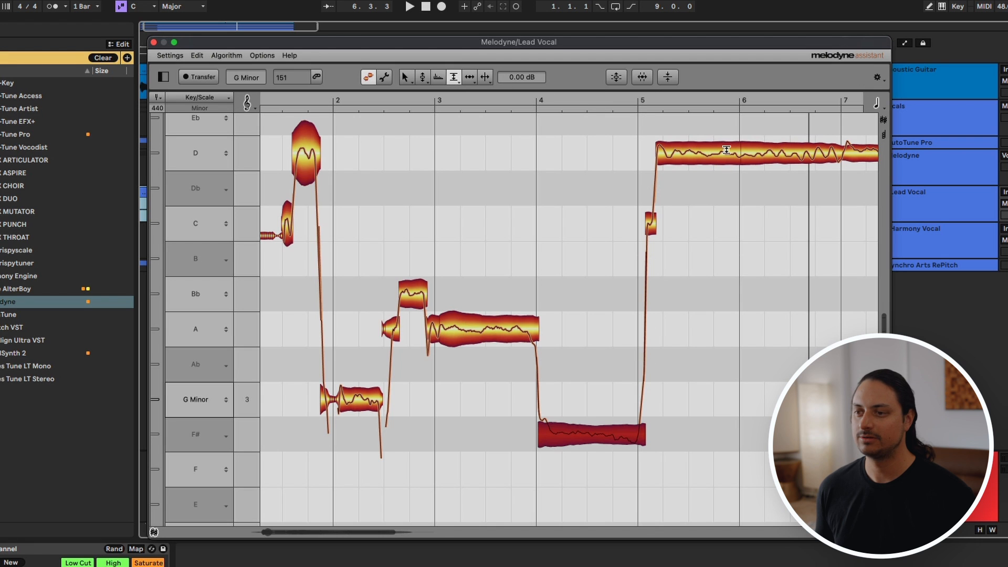
mouse_move(727, 151)
mouse_down()
mouse_move(726, 183)
mouse_move(730, 157)
mouse_up()
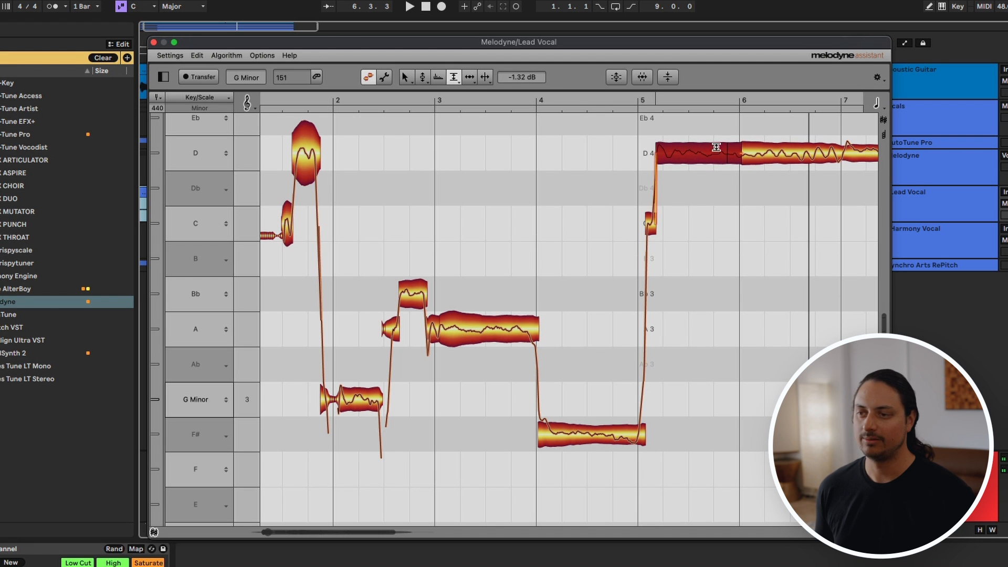
click(455, 77)
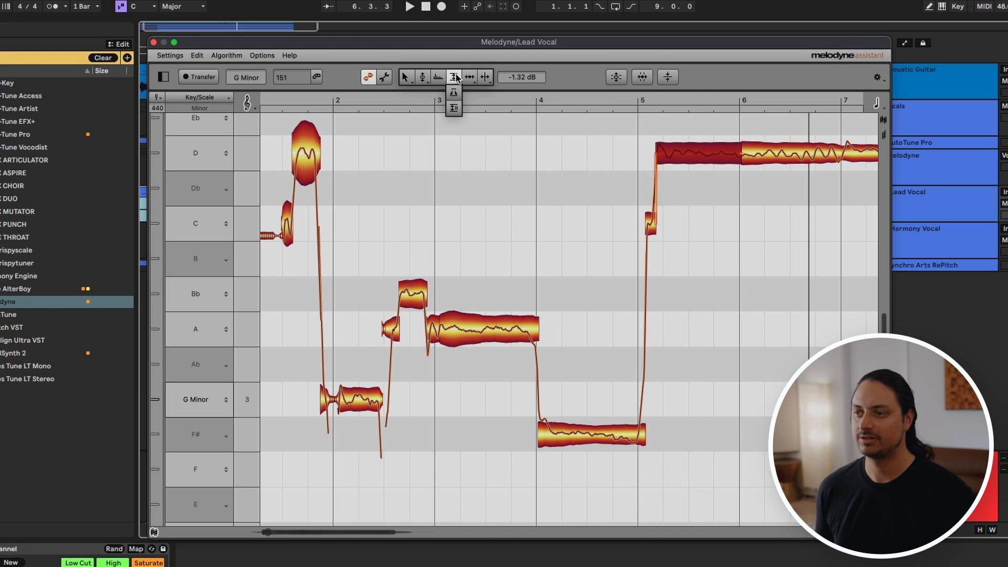
click(455, 108)
scroll(688, 251, left, 10)
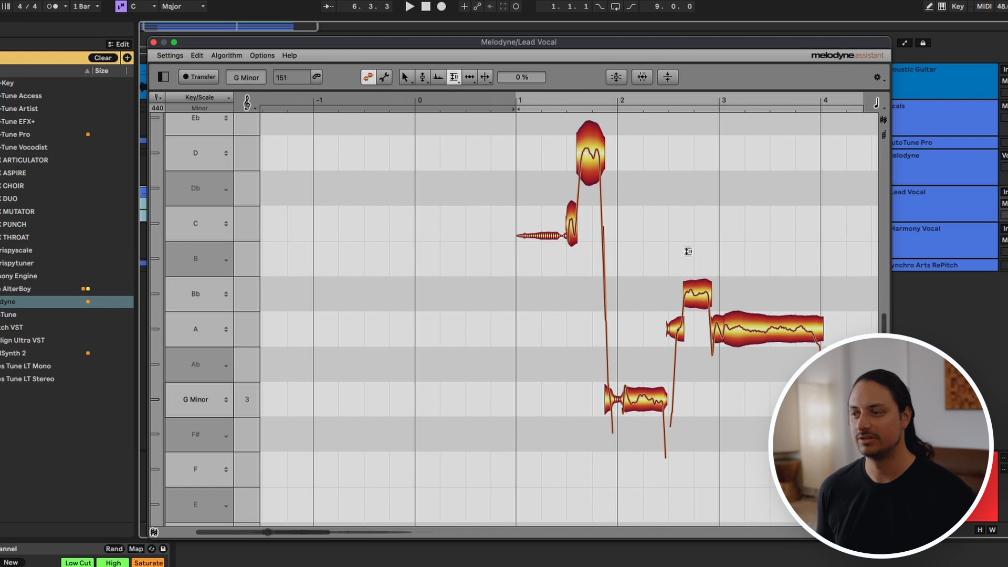
scroll(546, 238, right, 8)
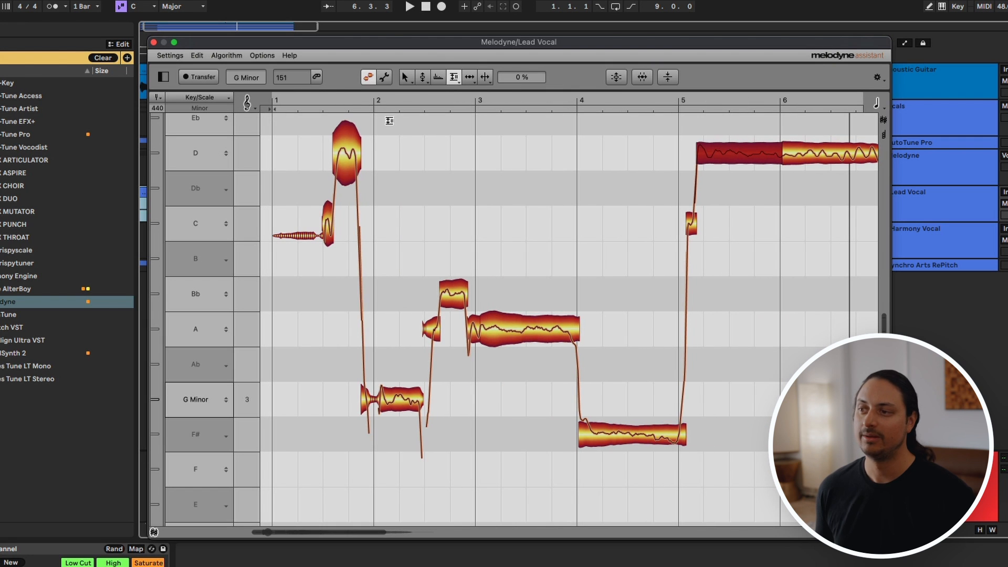
Step: Try the Time tool on the start of the D4 note at bar 5
click(405, 77)
click(473, 78)
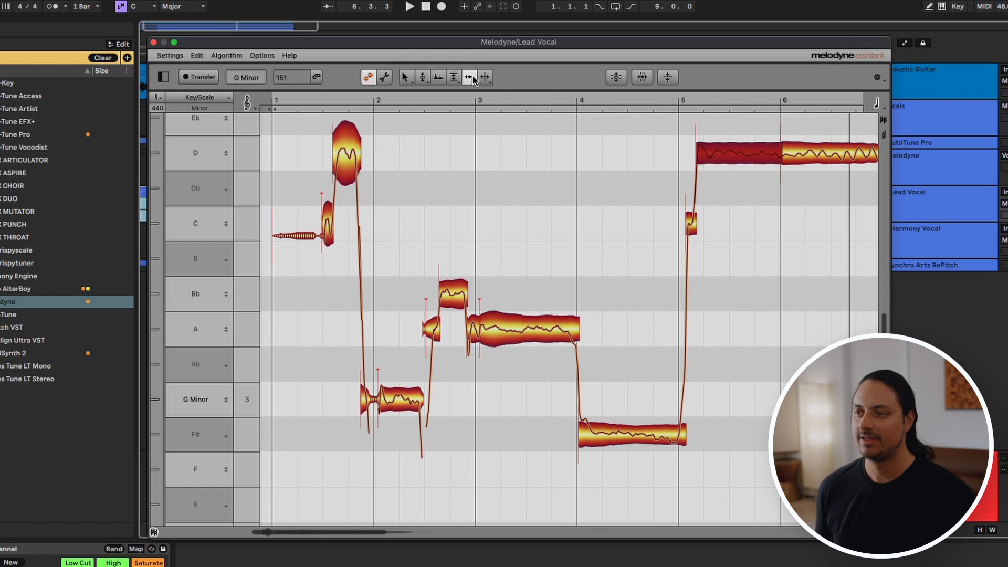
mouse_move(697, 151)
mouse_down()
mouse_move(682, 151)
mouse_move(746, 153)
mouse_move(688, 155)
mouse_move(720, 153)
mouse_move(697, 154)
mouse_up()
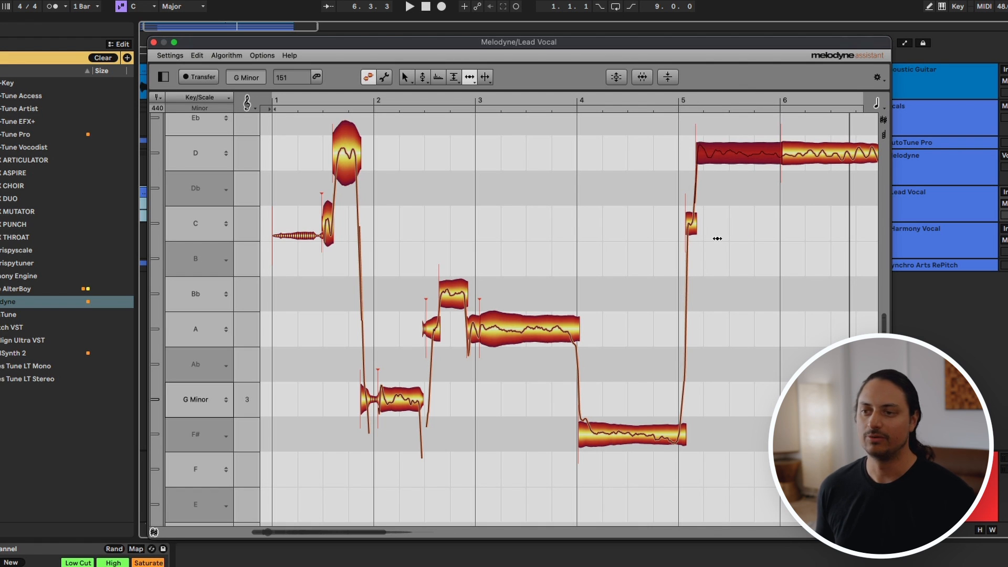
Step: Close the lead vocal's Melodyne editor and open the one on the Harmony Vocal track
click(154, 43)
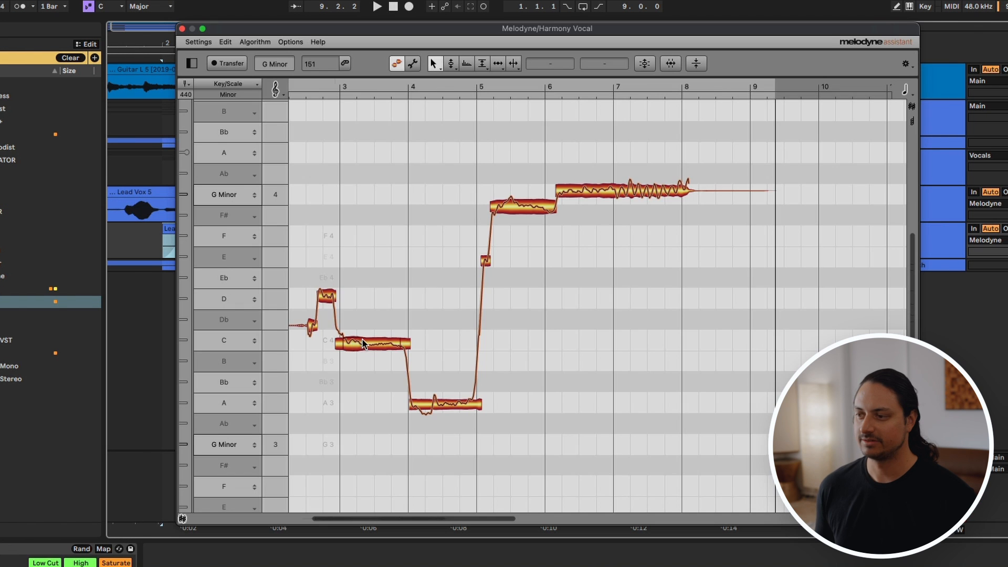
scroll(389, 335, left, 5)
scroll(660, 301, up, 2)
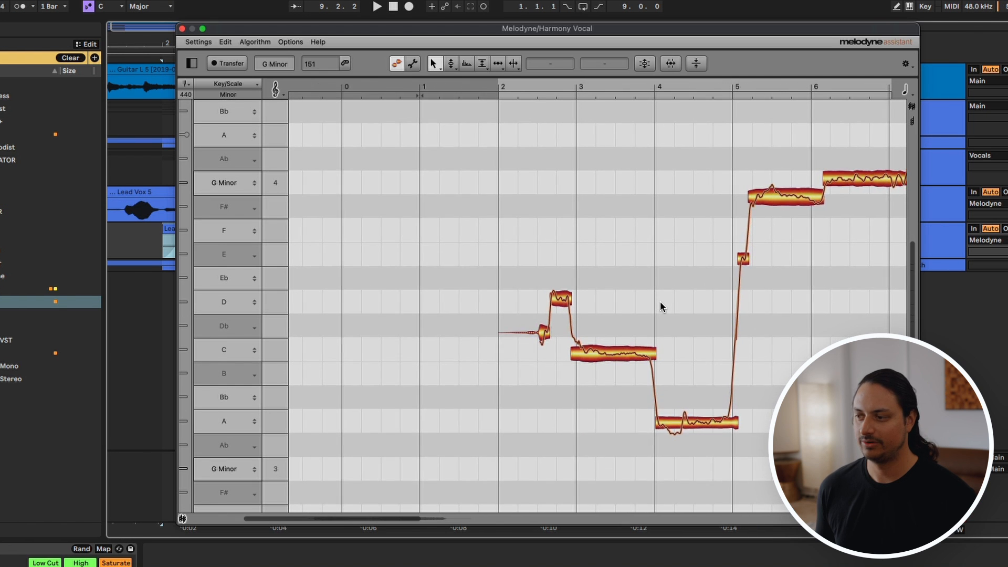
Step: Snap the harmony's D4 note at bar 2 to exact pitch and move the short note before it to C4
scroll(660, 302, right, 4)
click(480, 301)
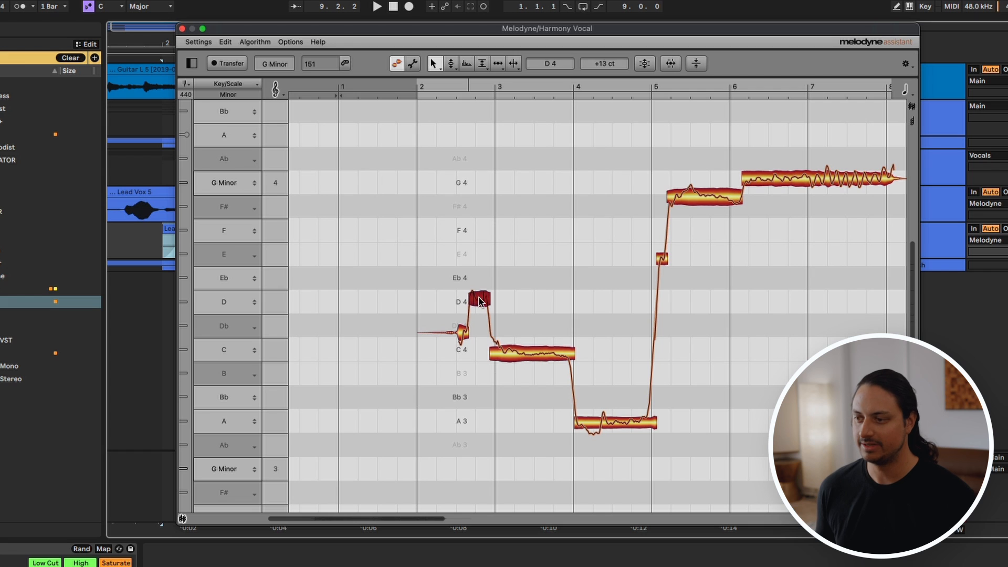
click(463, 327)
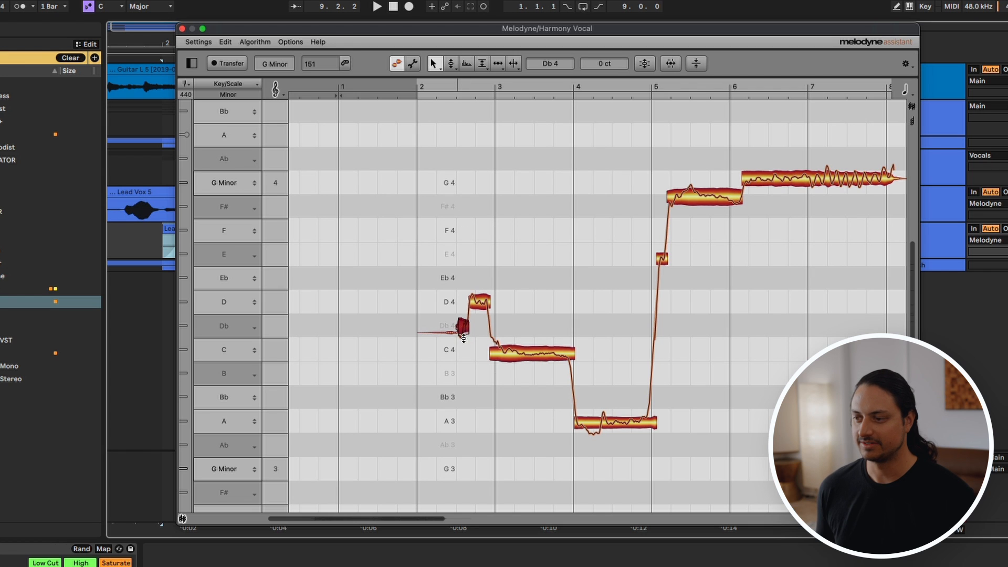
drag(463, 335, 463, 351)
Step: Snap the harmony's C4 note at bar 3, A3 at bar 4, F#4 at bar 5 and G4 at bar 6 to exact pitch
click(519, 354)
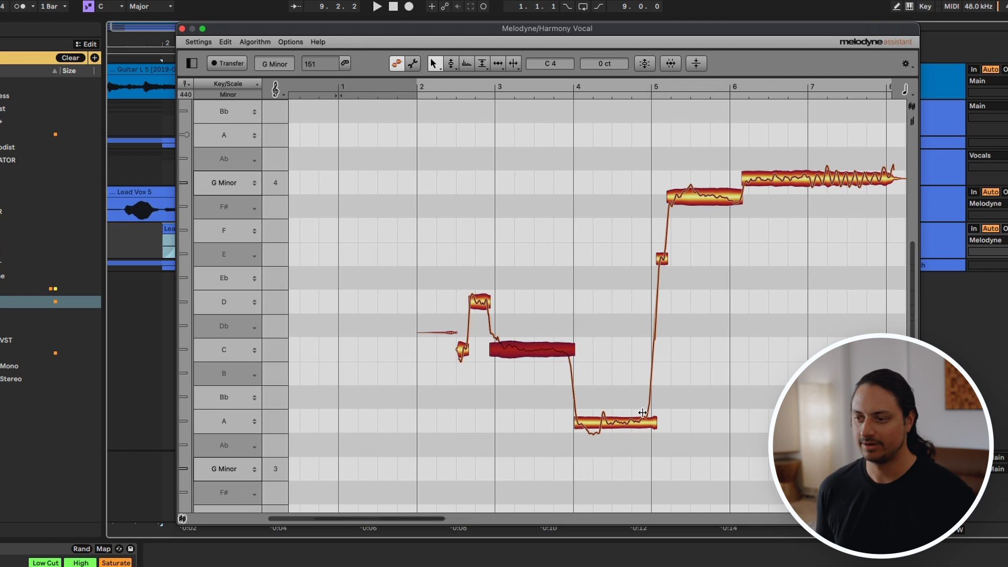
click(625, 423)
click(713, 199)
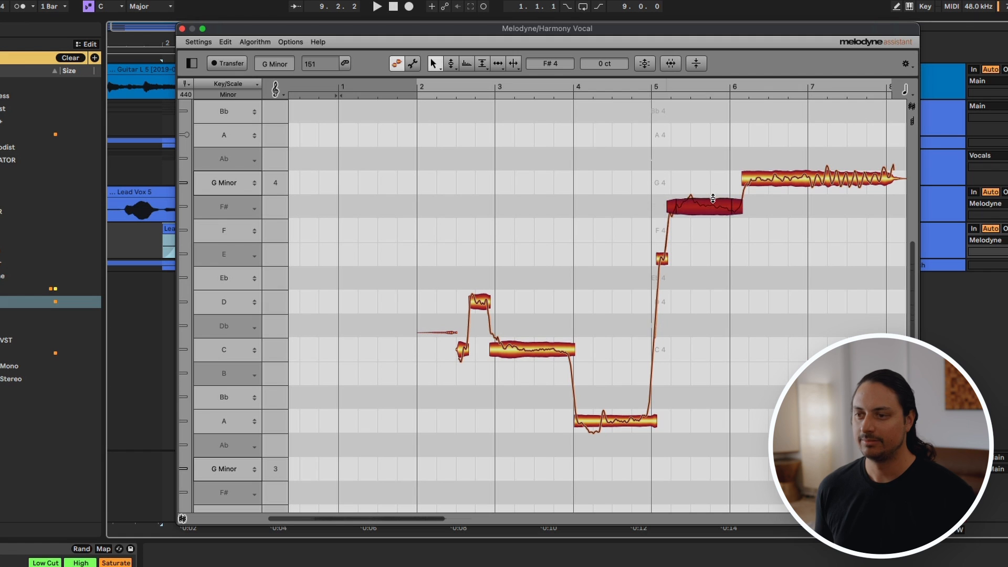
click(848, 183)
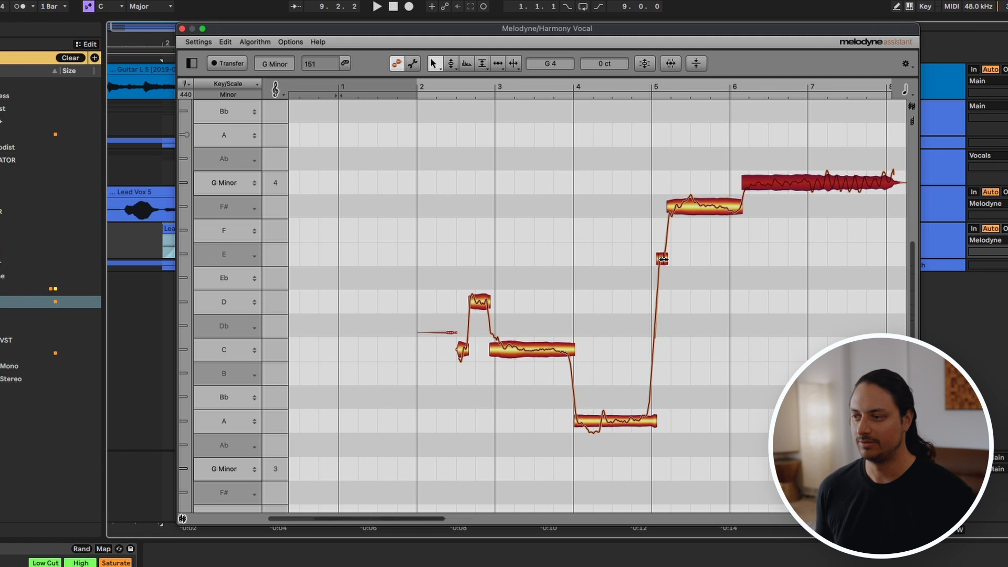
Step: Play the harmony vocal and move the short E4 note at bar 5 down to Eb4
key(space)
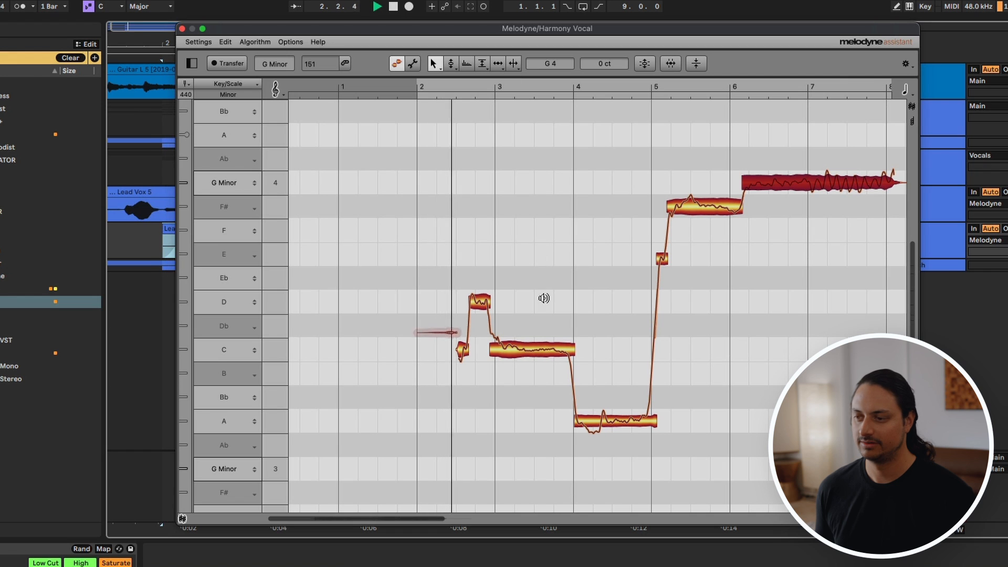
click(606, 423)
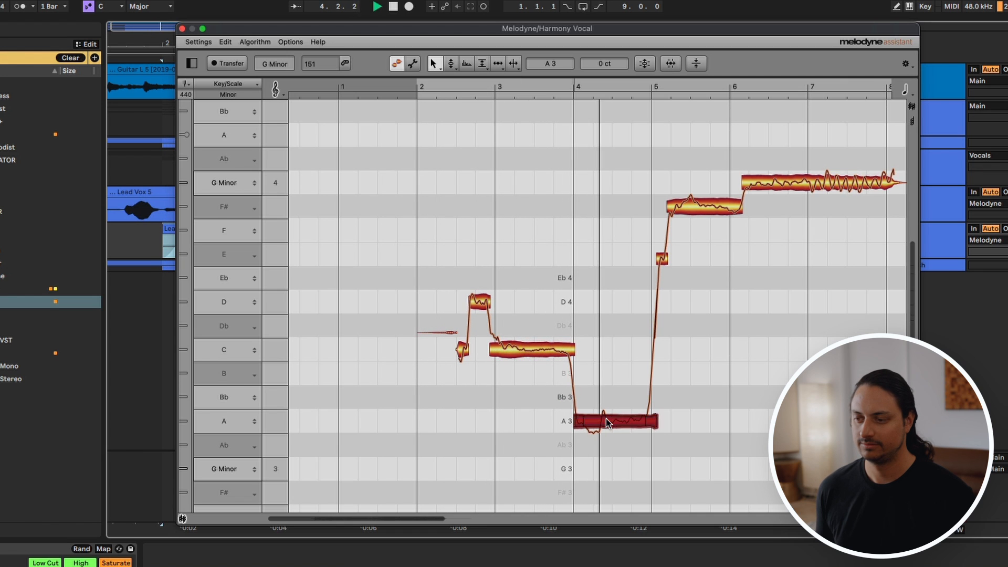
key(space)
click(662, 259)
drag(662, 259, 662, 279)
click(706, 213)
click(791, 190)
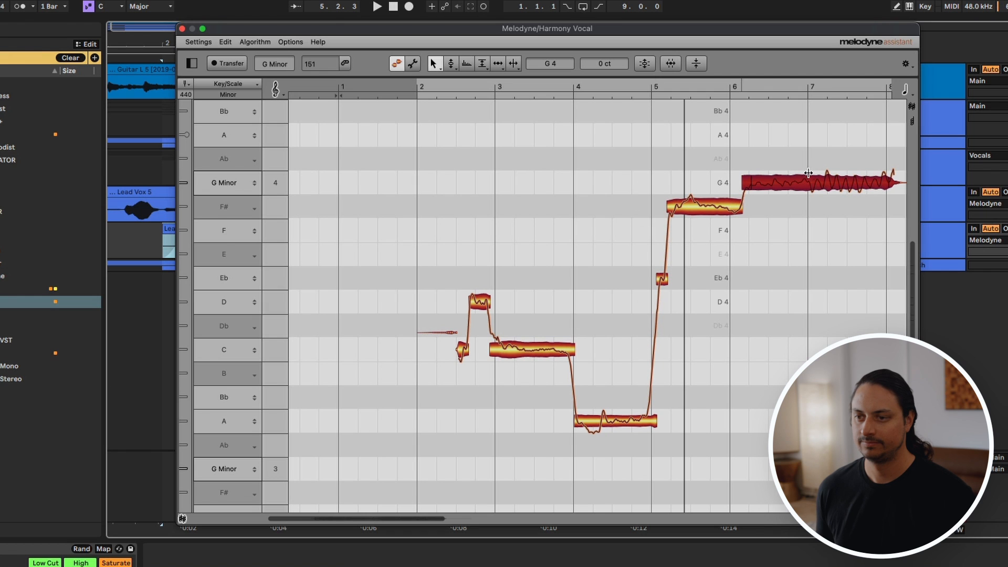
Step: Reduce the pitch modulation of the harmony's A3 note at bar 4
click(598, 420)
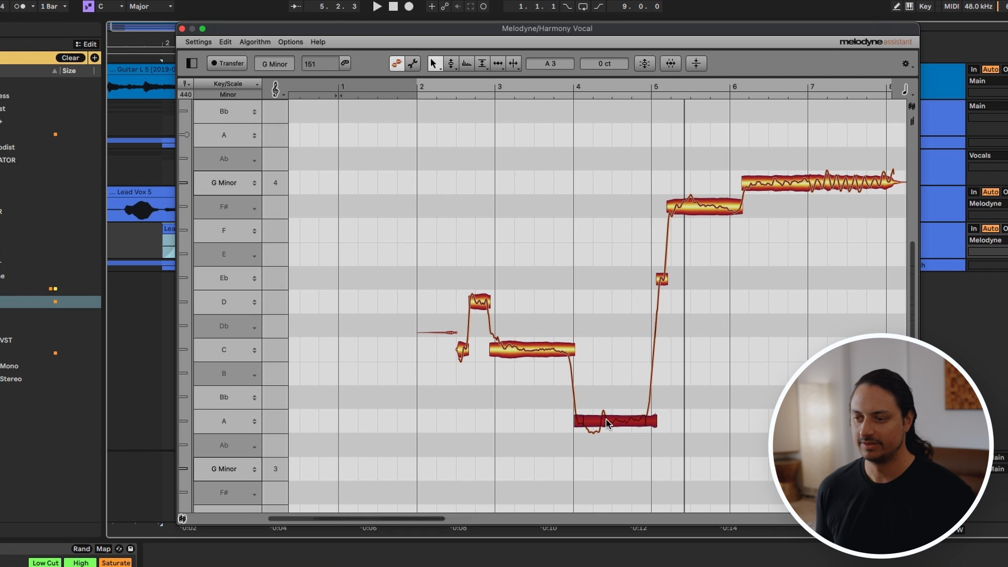
click(450, 63)
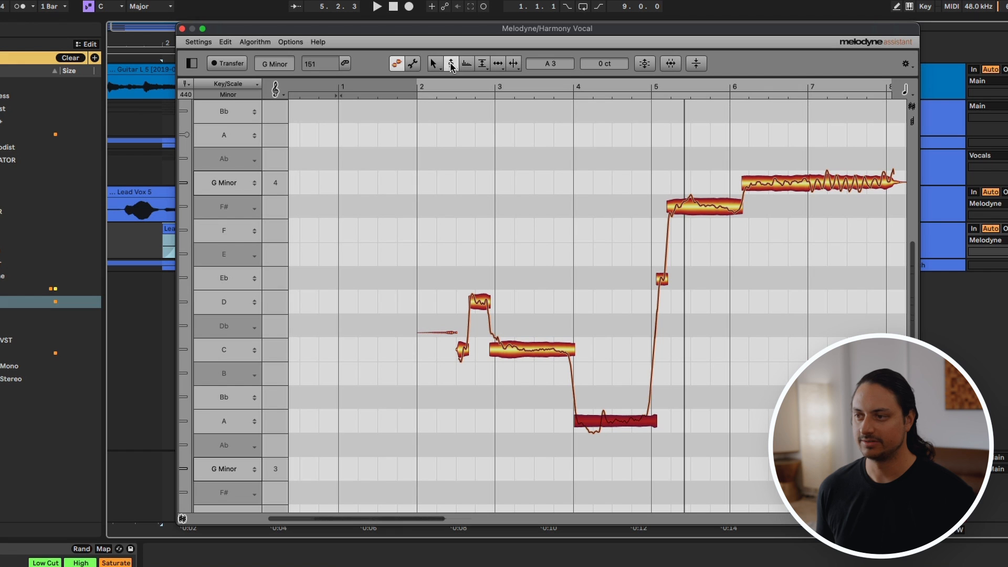
click(449, 67)
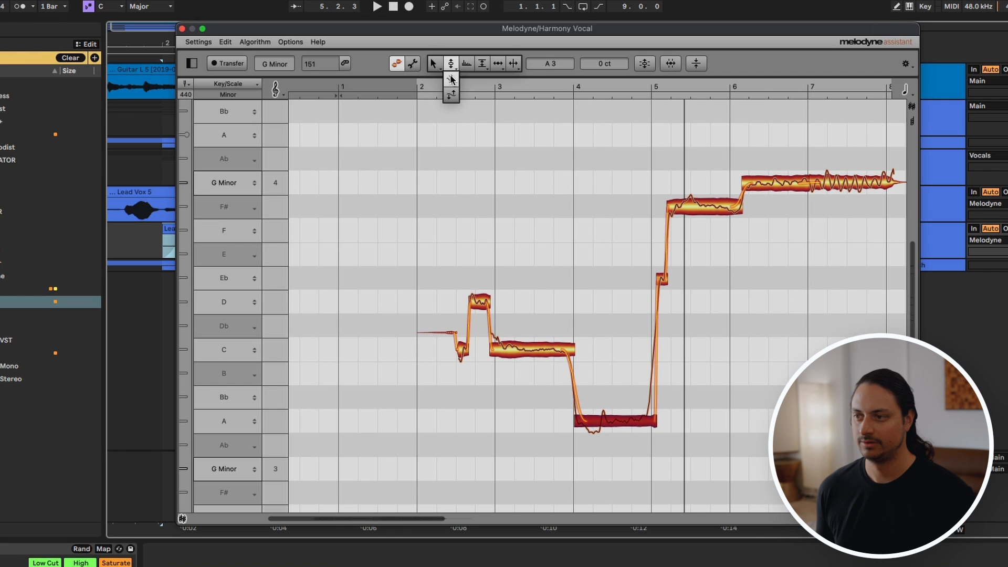
click(451, 78)
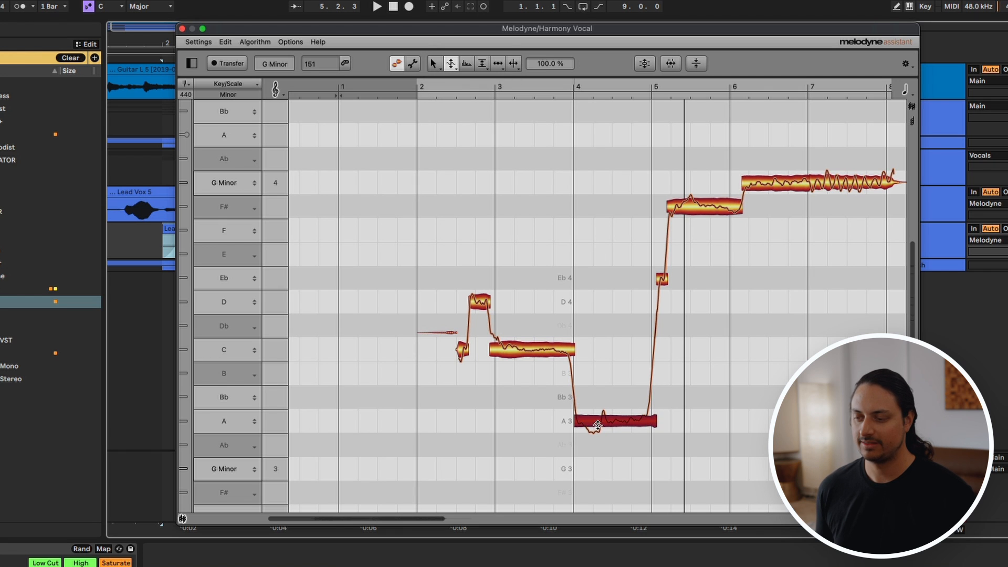
drag(598, 424, 595, 454)
Step: Set the pitch modulation of the harmony's C4 note at bar 3 to 89% and its D4 note at bar 2 to 92% during playback
click(531, 352)
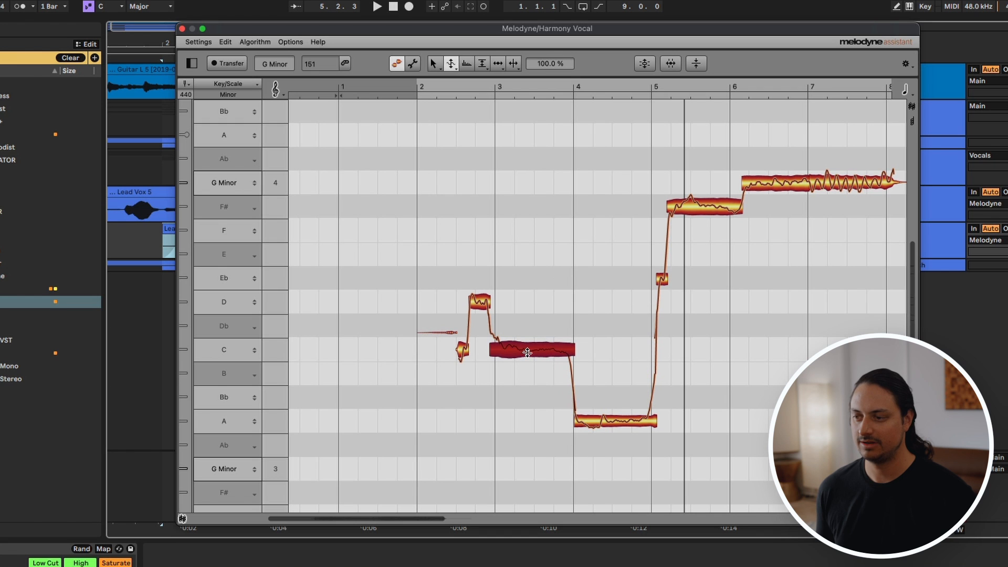
key(space)
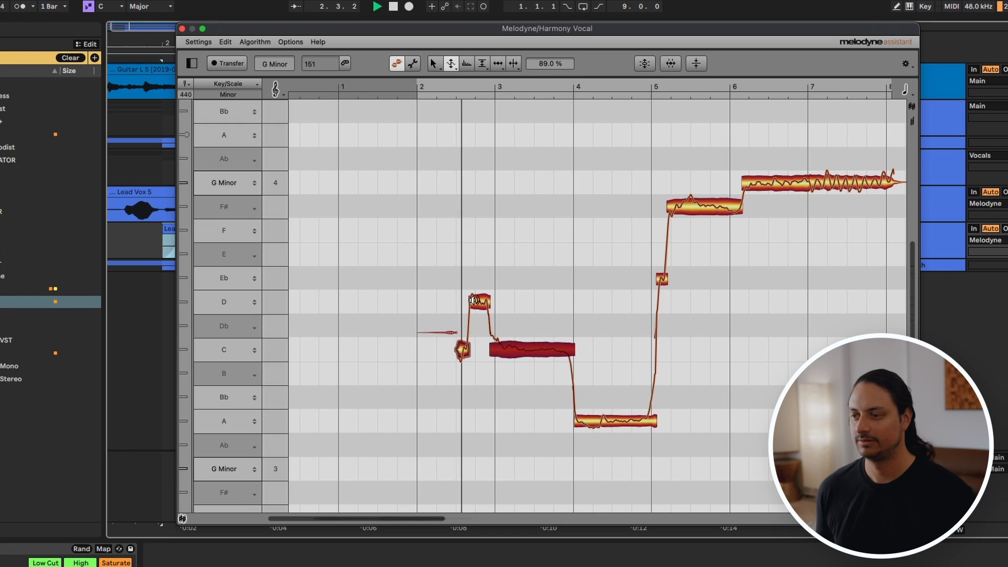
click(474, 304)
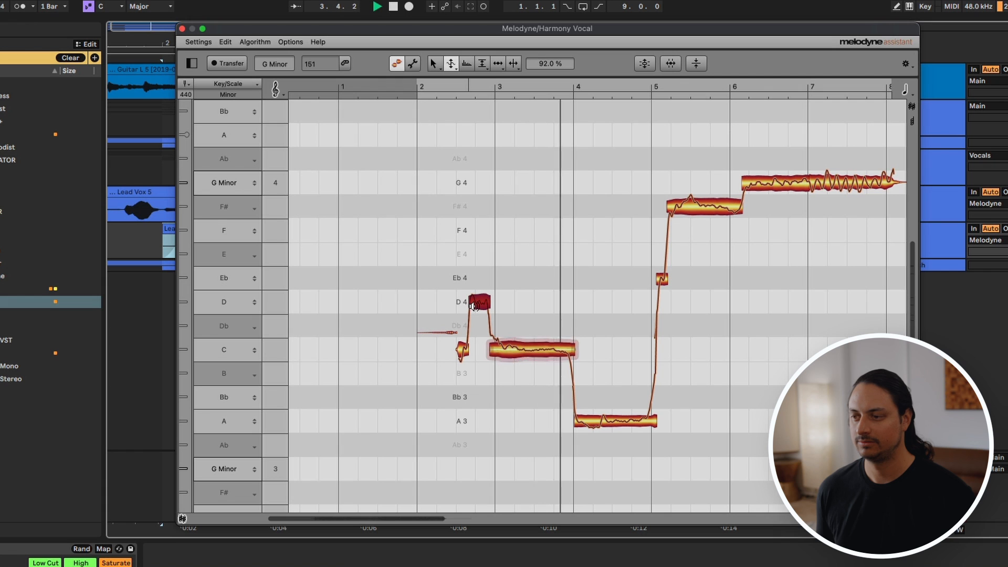
Step: Stop playback and lower the pitch modulation of the A3 note at bar 4 to 38%
click(604, 421)
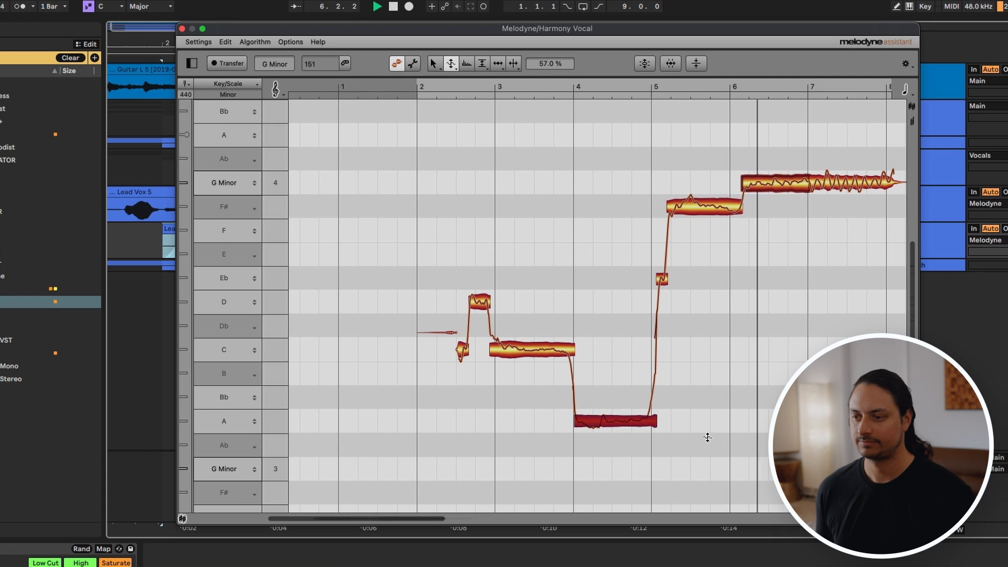
key(space)
drag(603, 422, 603, 434)
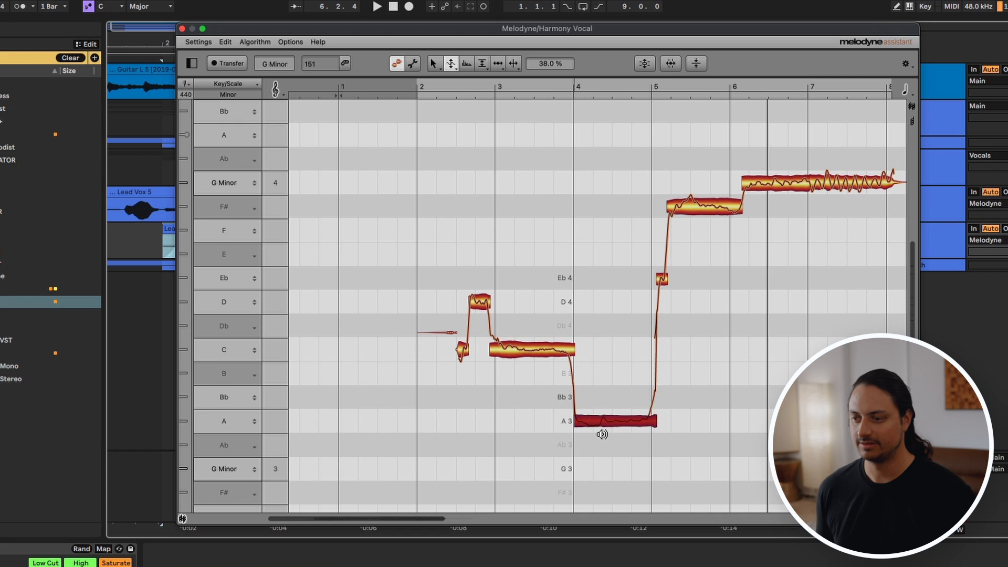
Step: Reduce the pitch modulation of the F#4 note at bar 5 and both G4 segments, setting the final G4 segment to 78%
drag(712, 206, 711, 230)
drag(797, 180, 789, 195)
key(space)
drag(846, 180, 848, 199)
Step: Play the harmony vocal and lower the pitch modulation of the A3 note at bar 4 to 25%
click(434, 64)
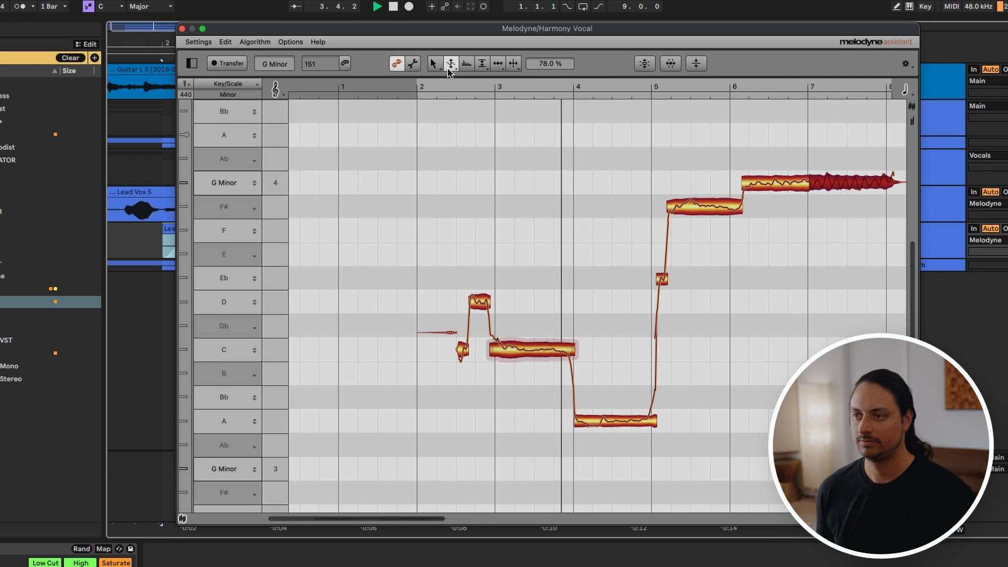
click(552, 356)
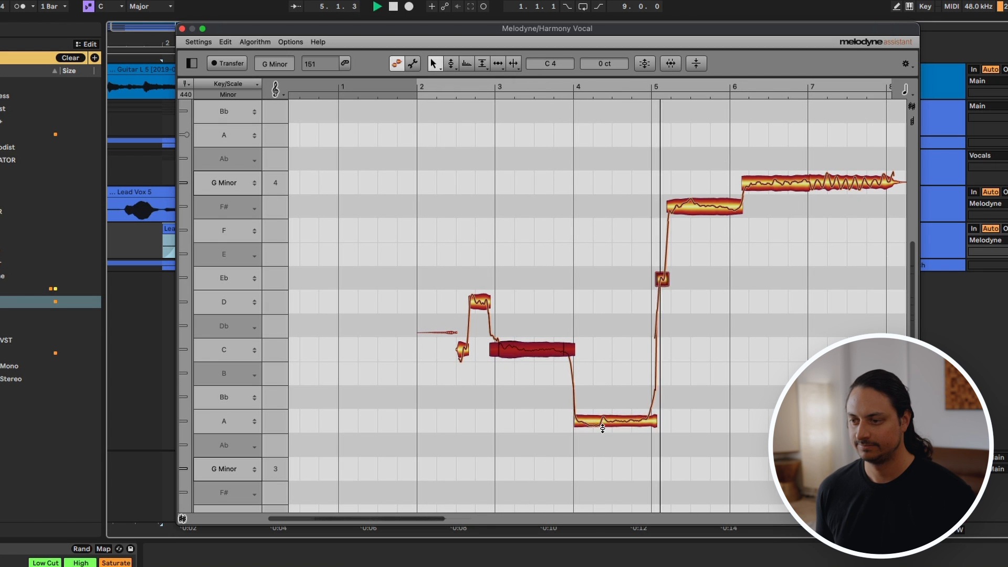
click(618, 420)
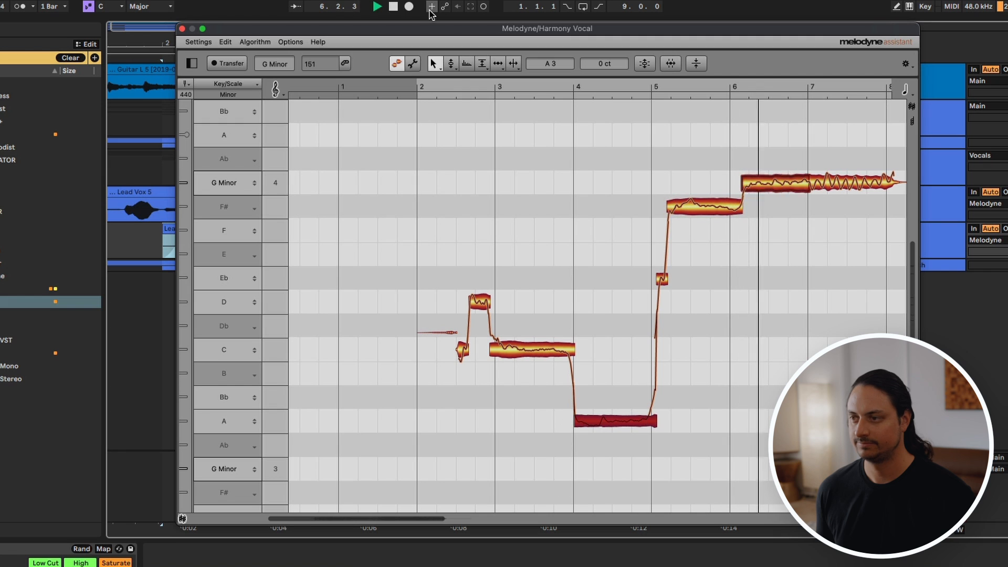
click(451, 63)
click(453, 79)
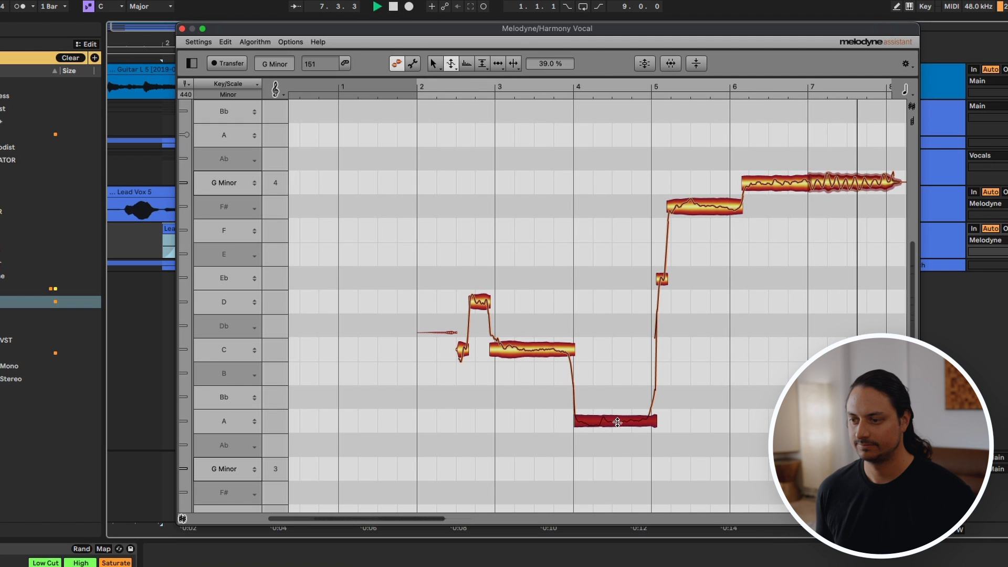
key(space)
drag(617, 421, 618, 433)
Step: Replay the harmony vocal and set the pitch modulation of the C4 note at bar 3 to 76%
key(space)
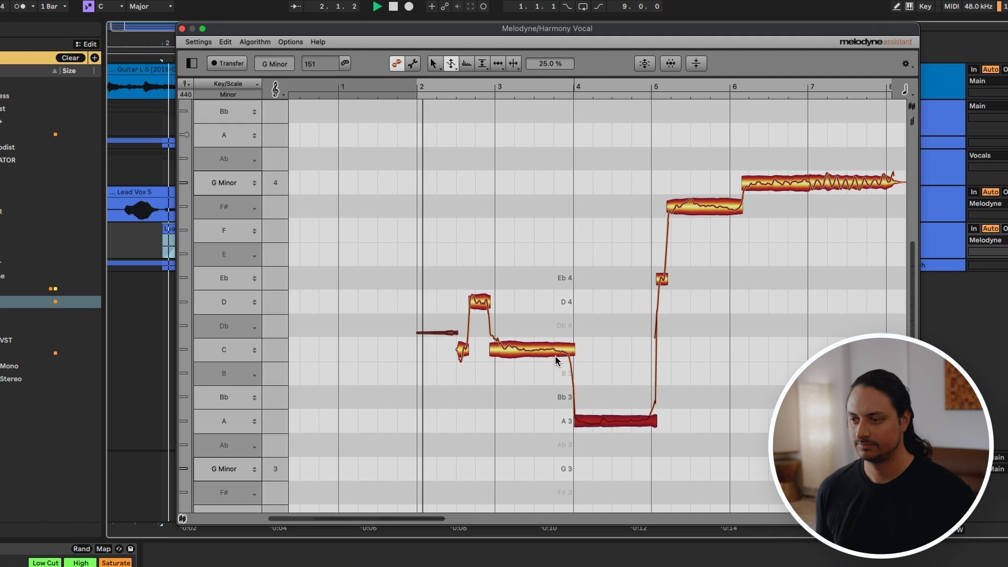
click(546, 356)
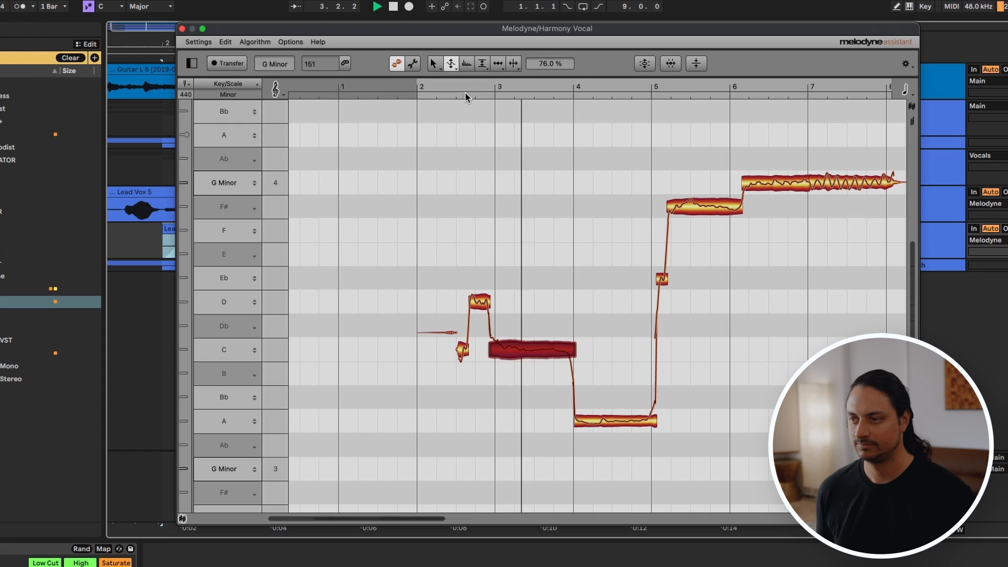
click(433, 64)
click(434, 79)
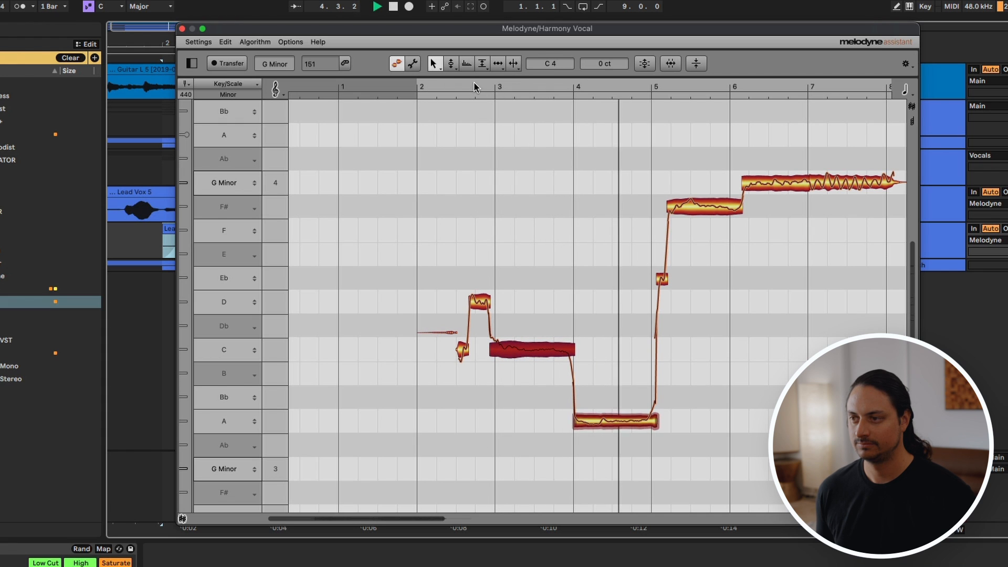
key(space)
Step: Listen to the harmony again and further reduce the pitch modulation of the F#4 note at bar 5
click(453, 65)
click(456, 65)
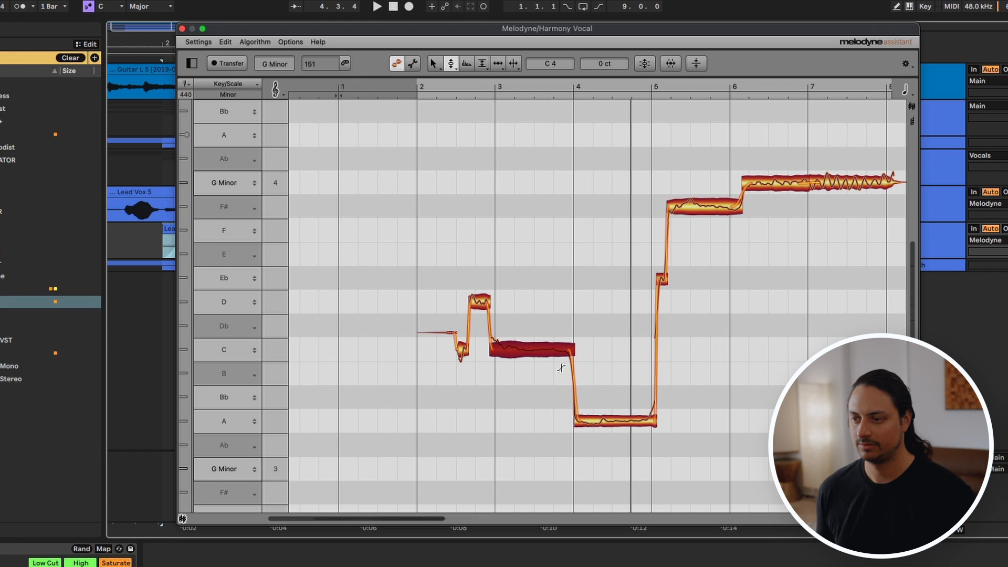
key(space)
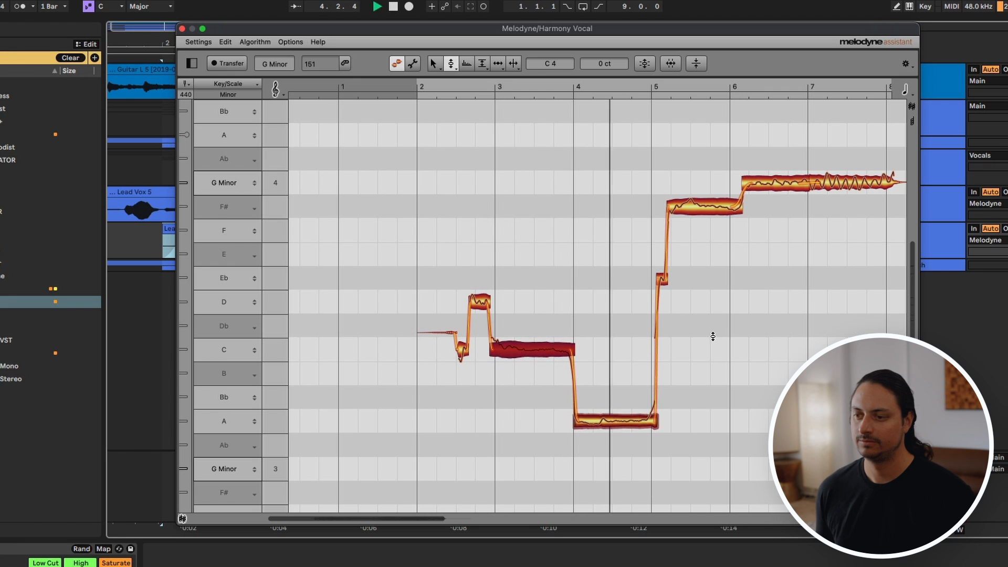
click(434, 63)
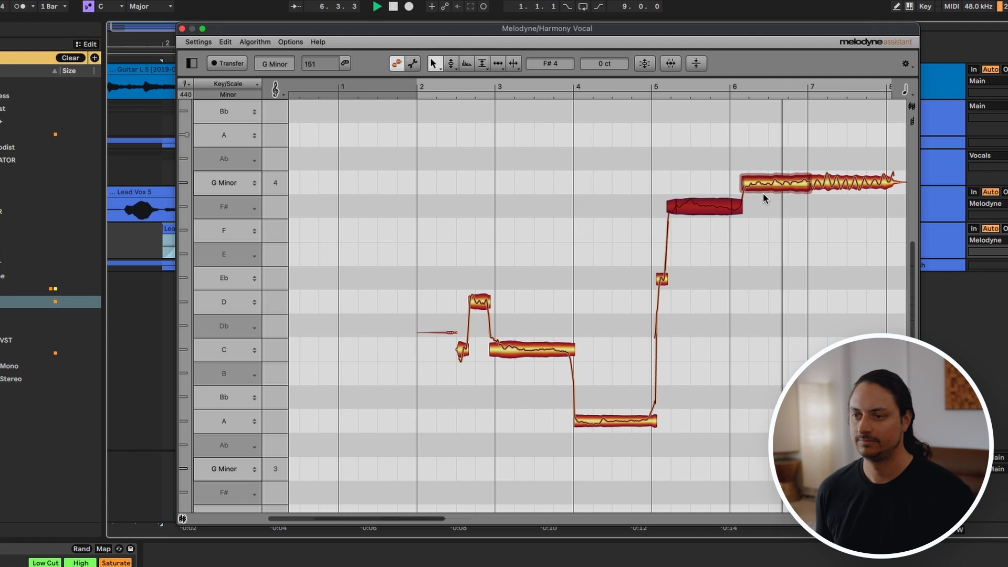
click(451, 64)
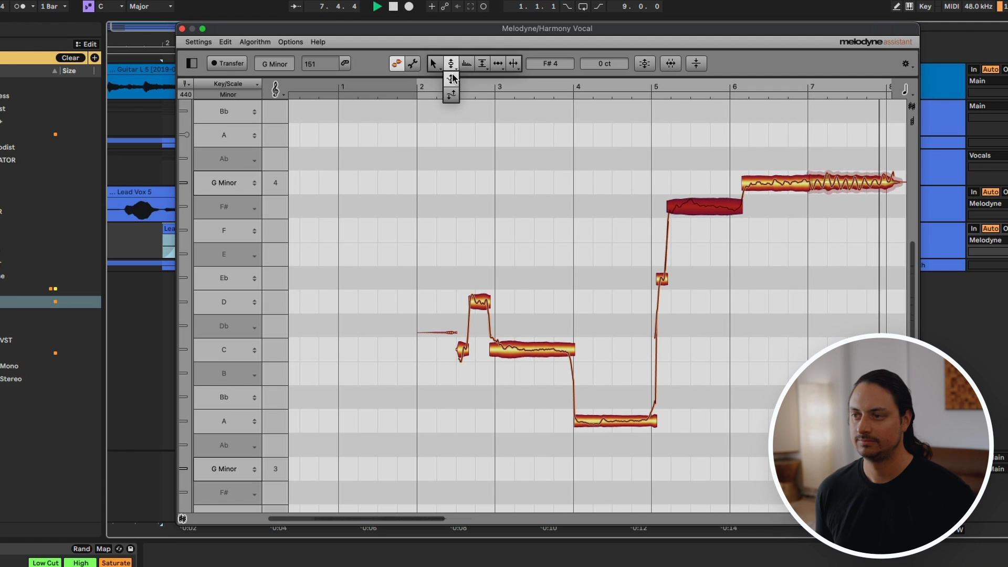
key(space)
drag(696, 208, 693, 224)
Step: Set the harmony's pitch modulation to 23% on A3, 66% on C4 and 86% on D4, and play the phrase through
click(609, 424)
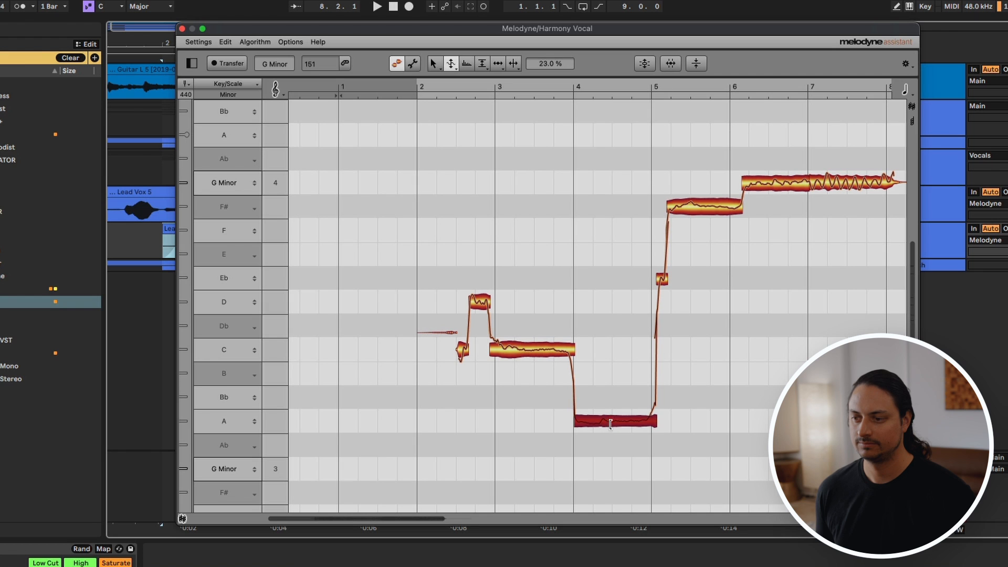
click(522, 353)
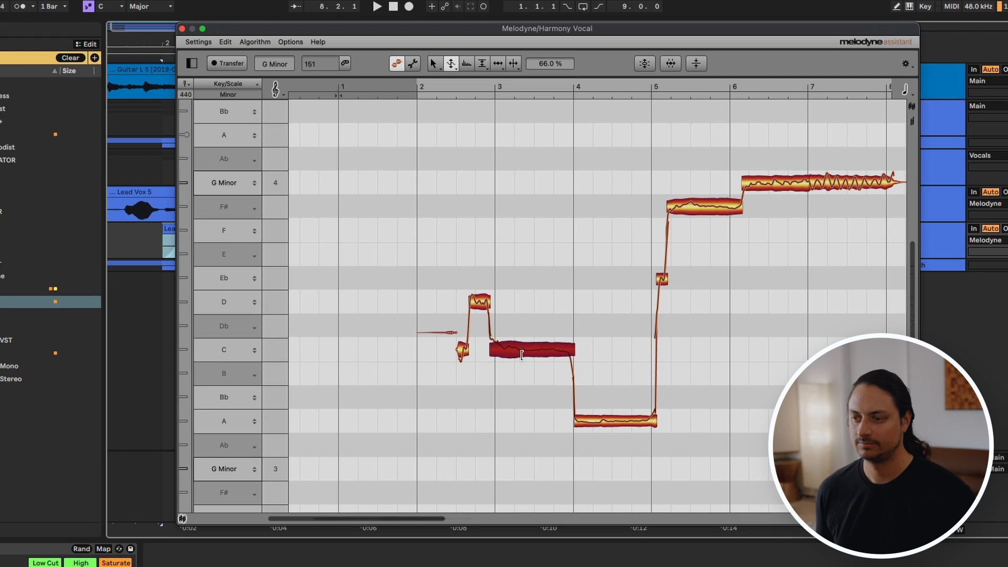
key(space)
click(478, 304)
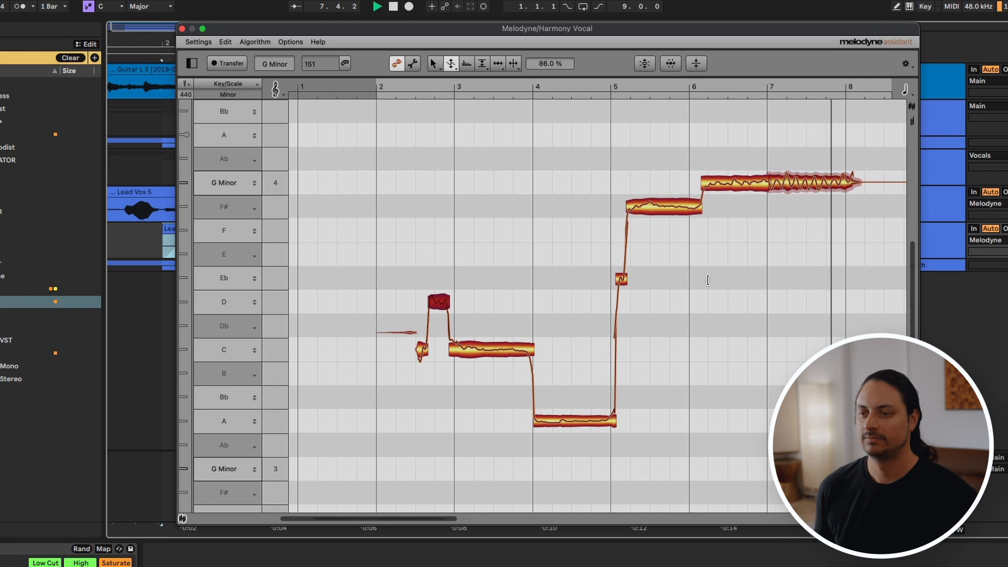
key(space)
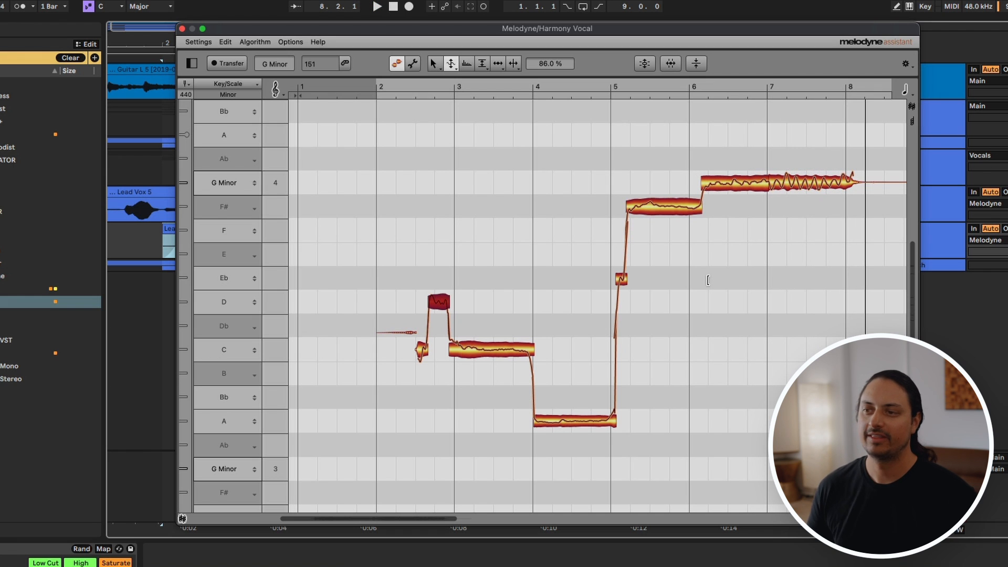
Step: View the automatic pitch correction settings for Pitch Center and Pitch Drift, and dismiss them without applying
click(646, 63)
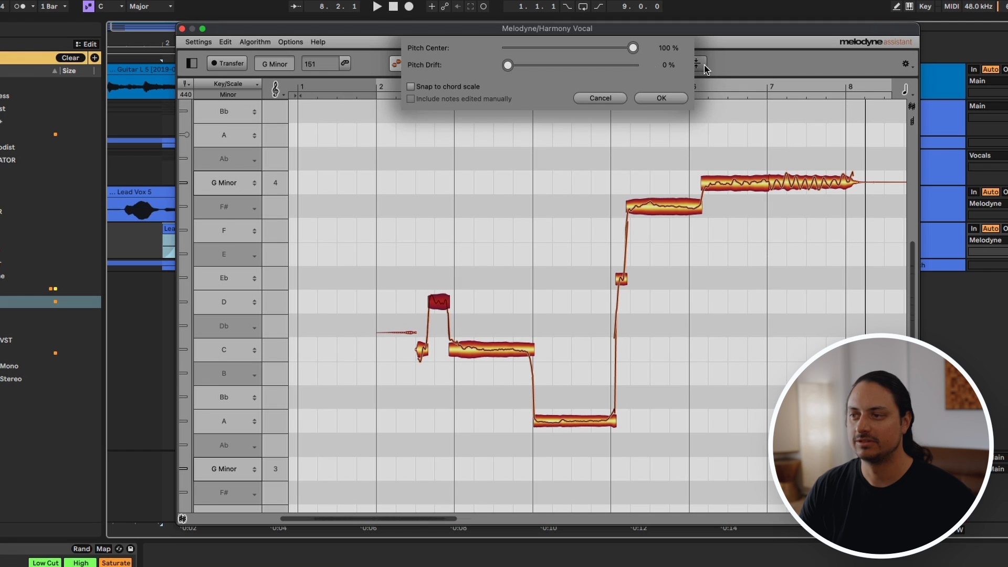
click(601, 97)
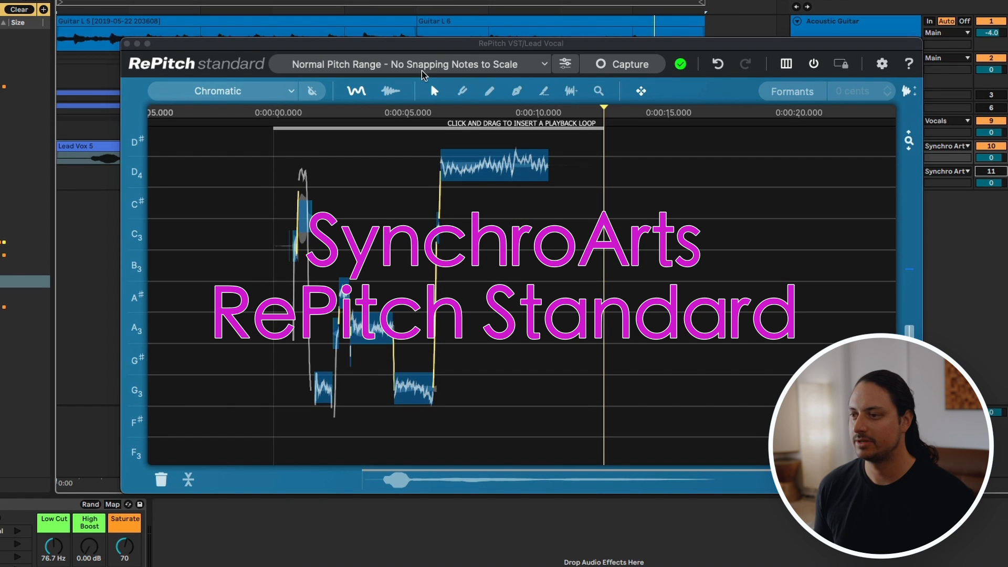
Step: Switch to RePitch on the Lead Vocal track, add the G Harmonic Minor scale to the active scales and save it
click(423, 75)
click(423, 74)
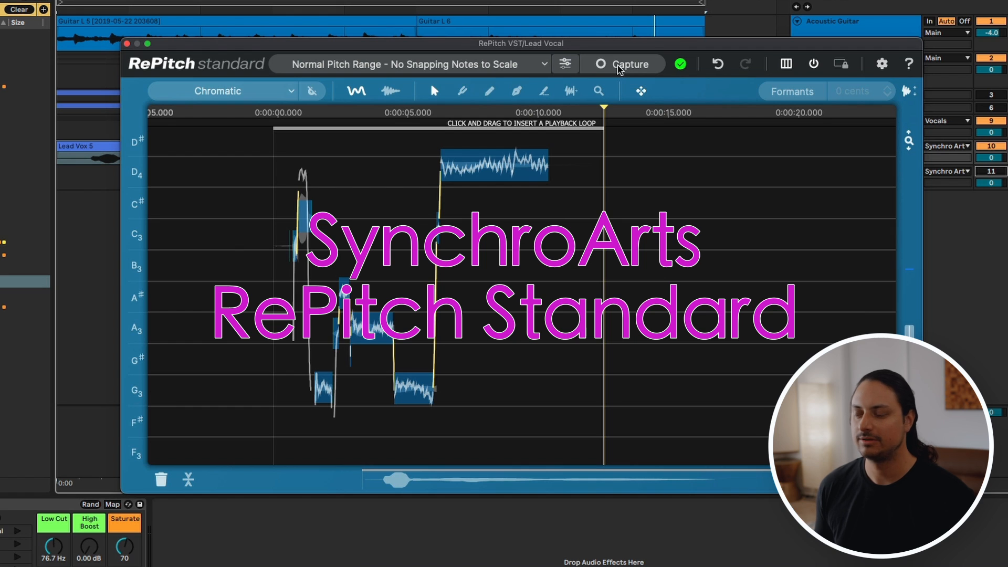
click(273, 94)
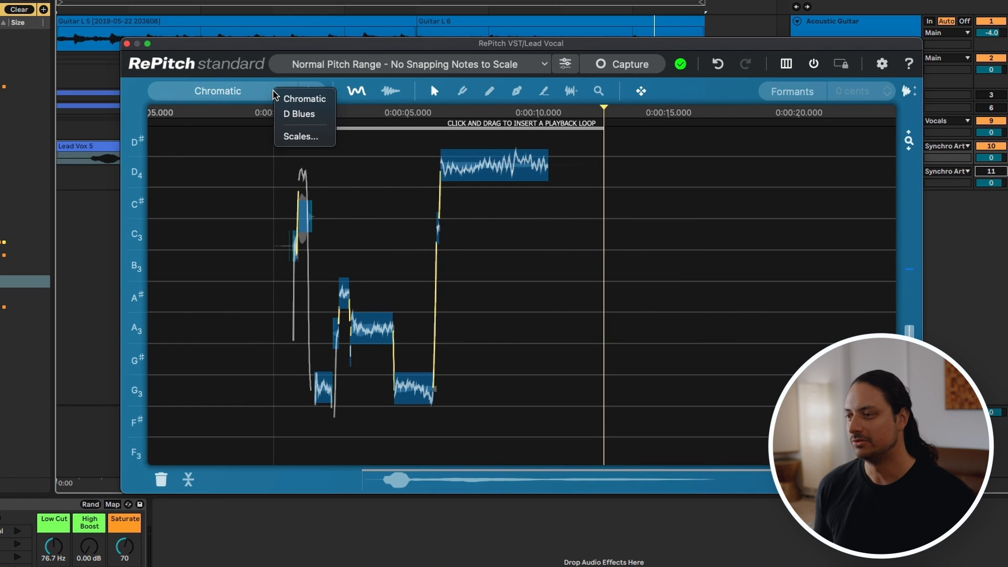
click(274, 75)
click(288, 95)
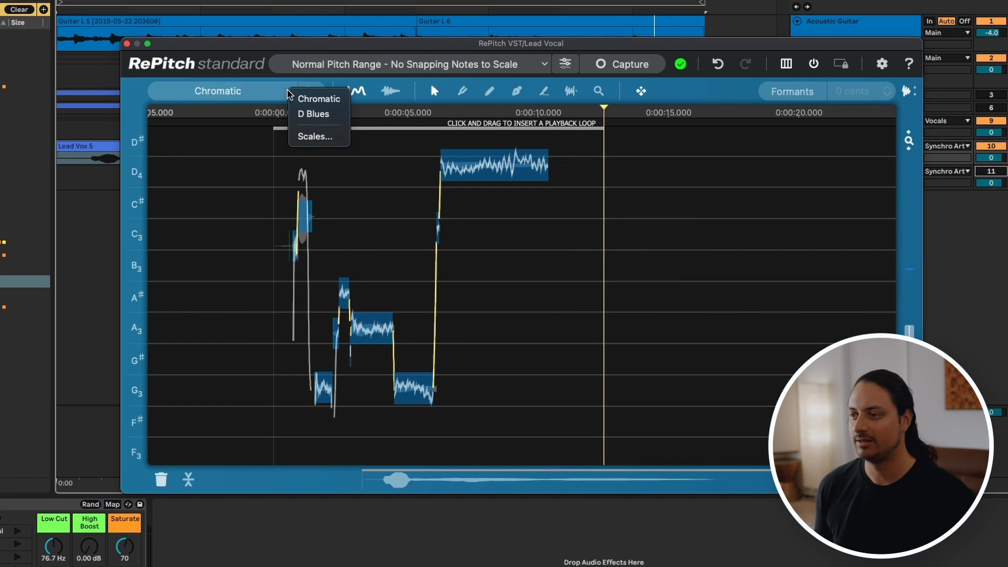
click(309, 136)
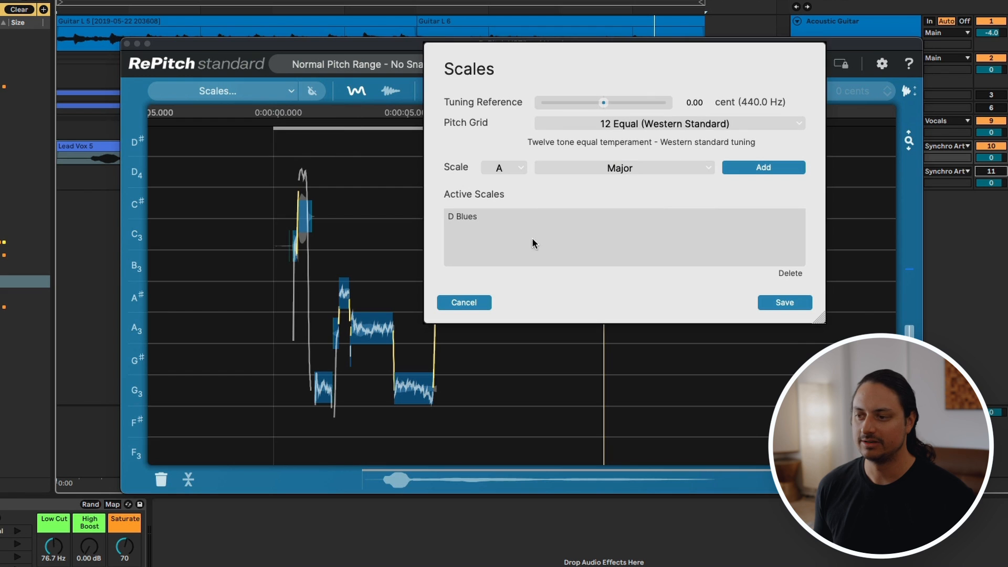
click(619, 167)
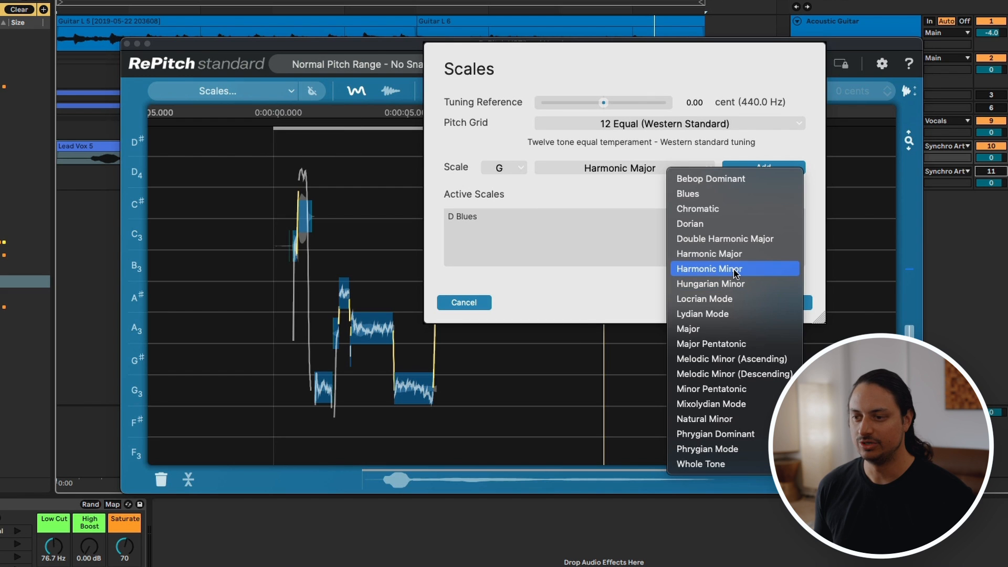
click(765, 265)
click(763, 167)
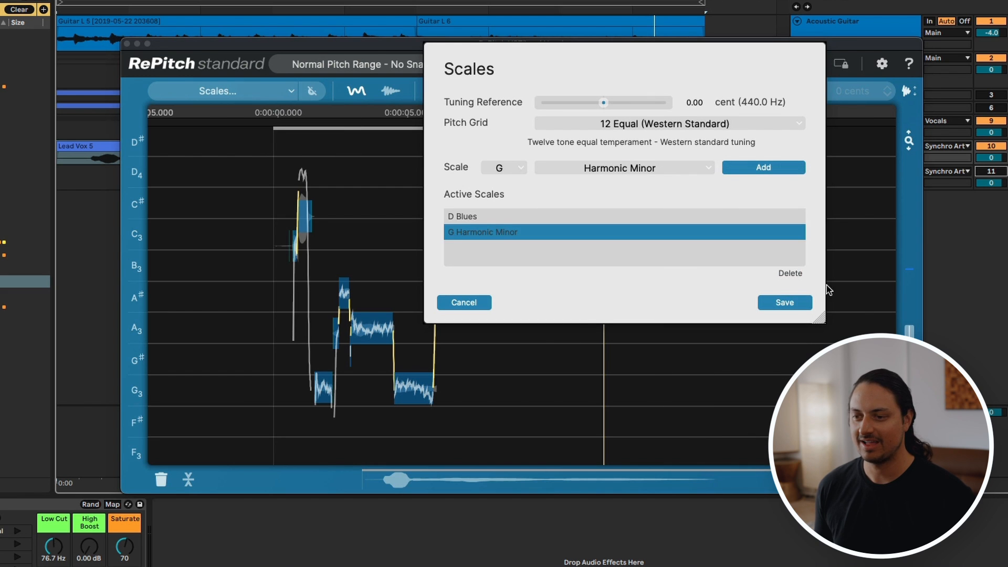
click(785, 302)
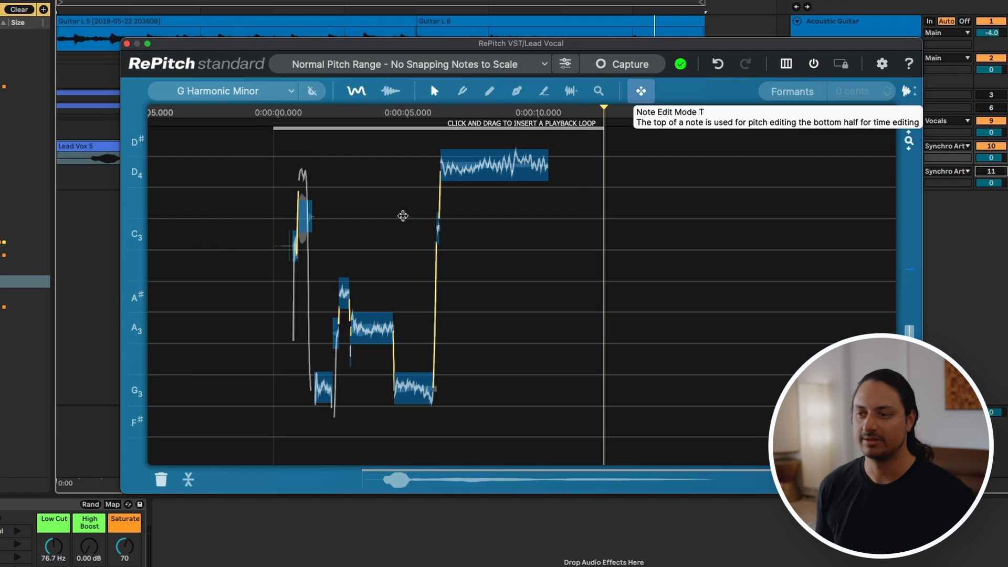
Step: Split the opening note where its pitch falls away from D4, and the final long D4 note just after 8 seconds
scroll(329, 247, up, 5)
scroll(329, 248, left, 5)
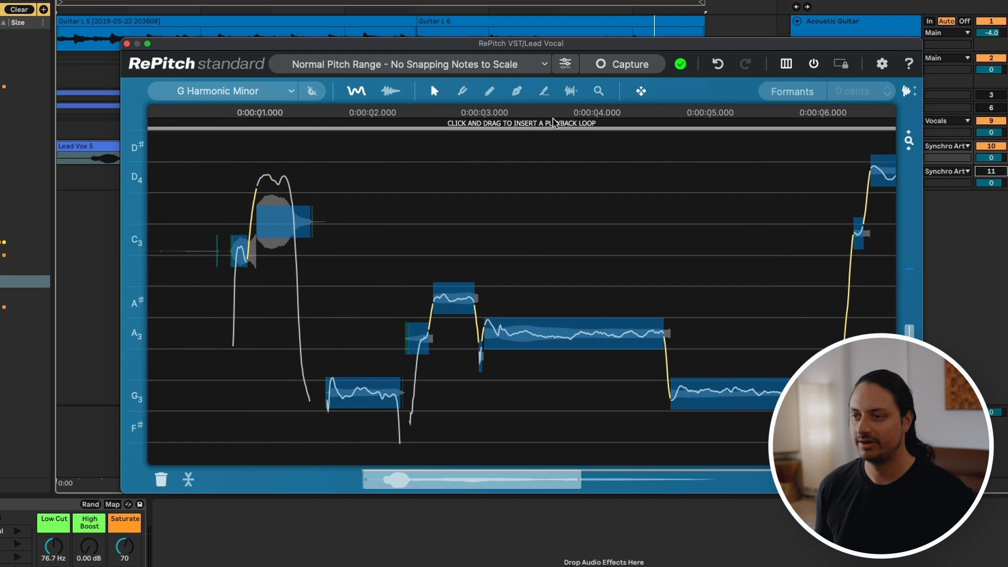
click(544, 91)
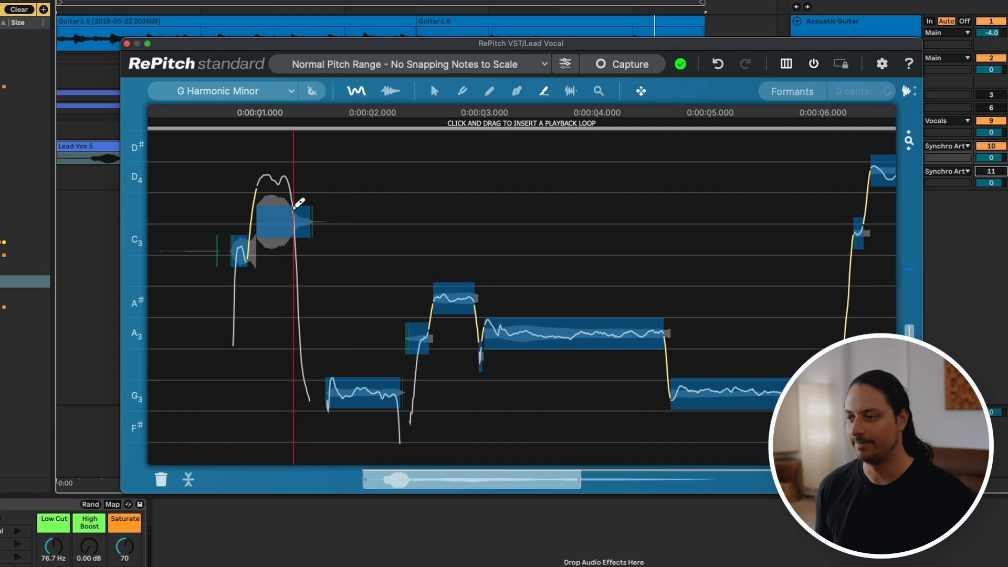
click(295, 209)
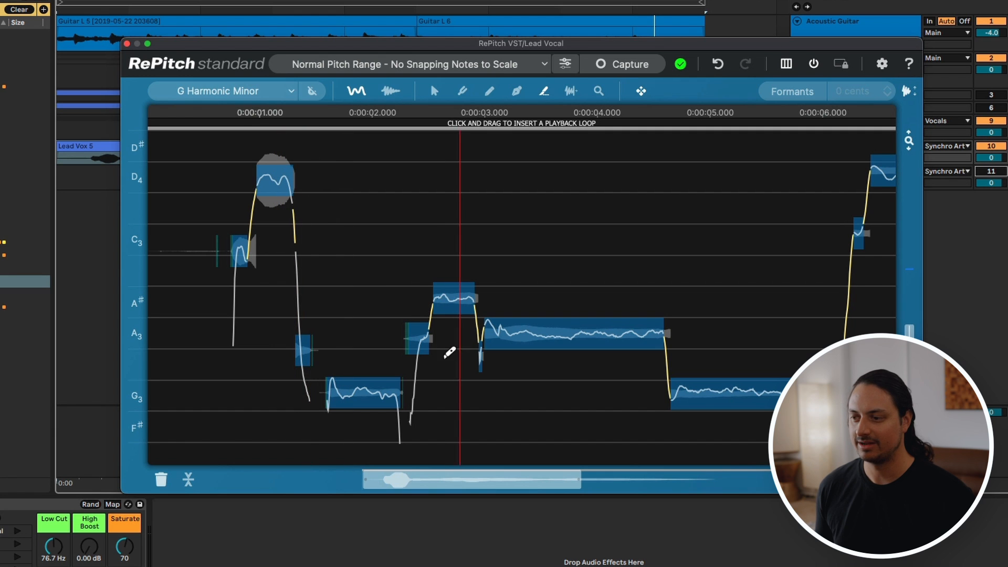
scroll(456, 334, right, 7)
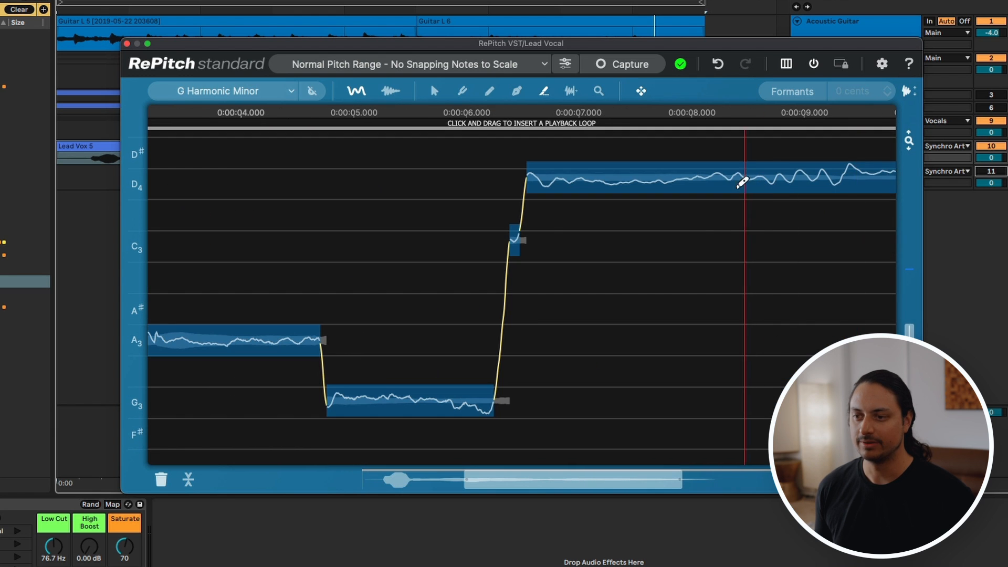
click(710, 176)
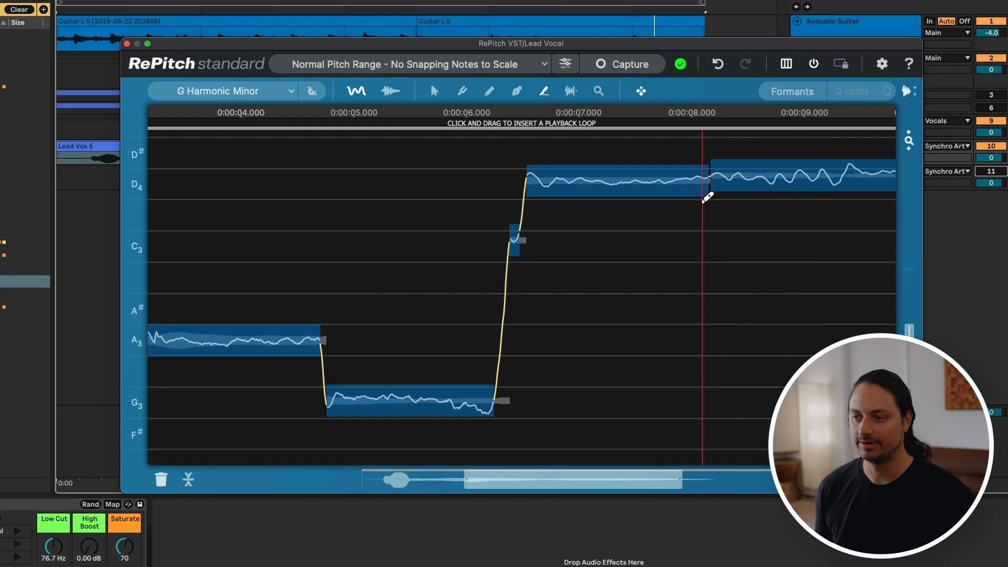
scroll(694, 228, down, 5)
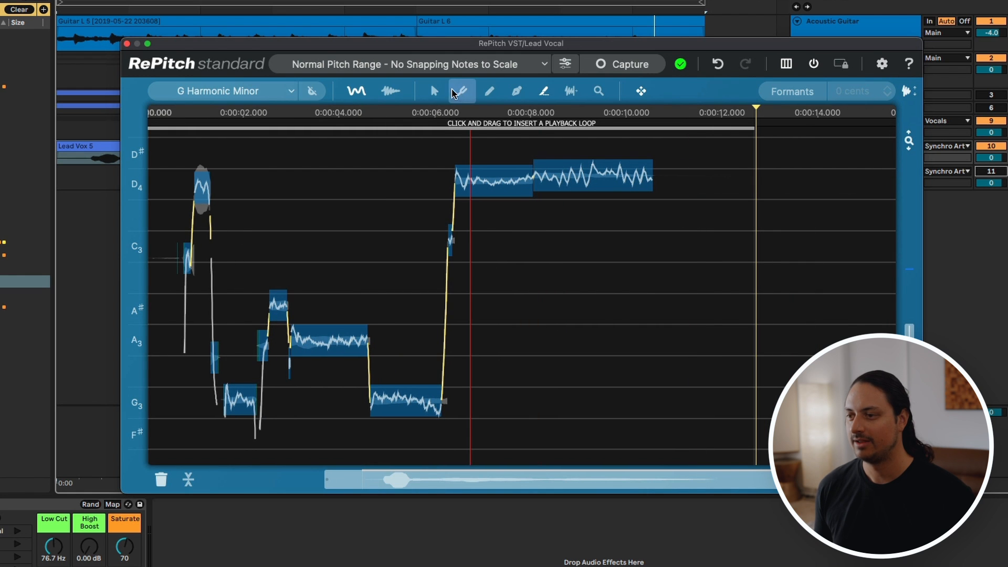
Step: Center the opening C3 and D4 notes, the first G3, the A#3 and the long A3 on pitch at 0 cents
click(434, 91)
scroll(260, 221, up, 4)
scroll(260, 219, left, 2)
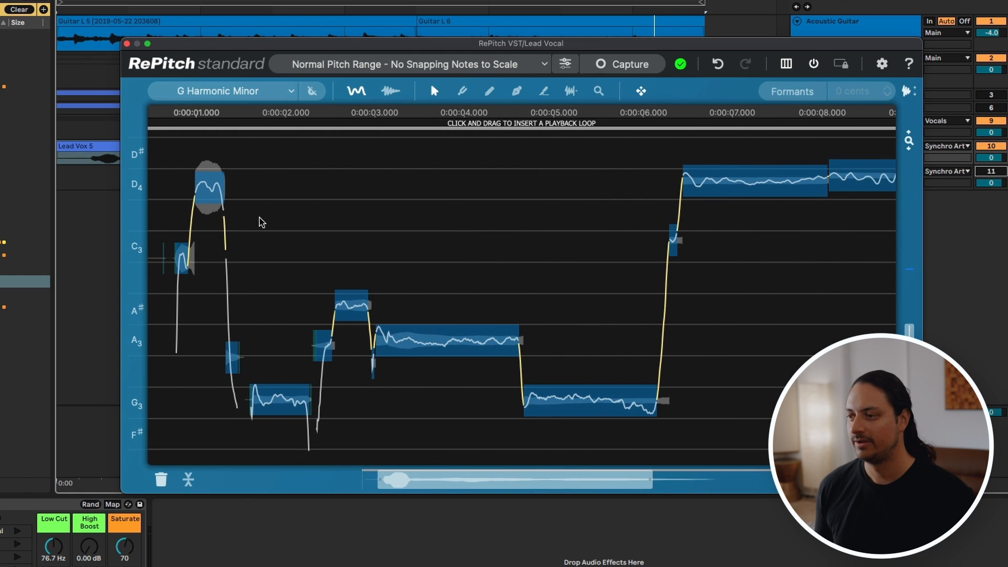
click(212, 191)
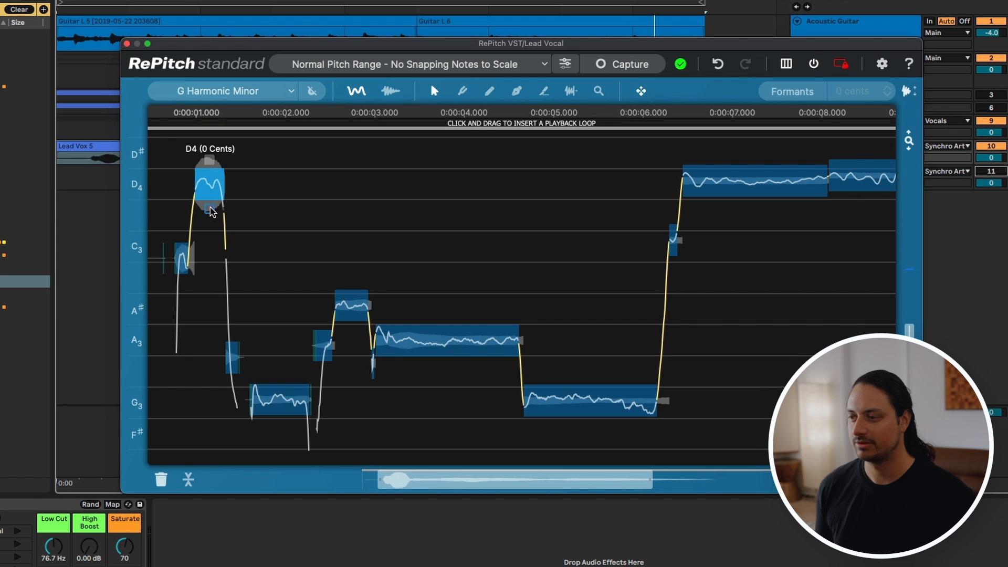
drag(181, 261, 182, 250)
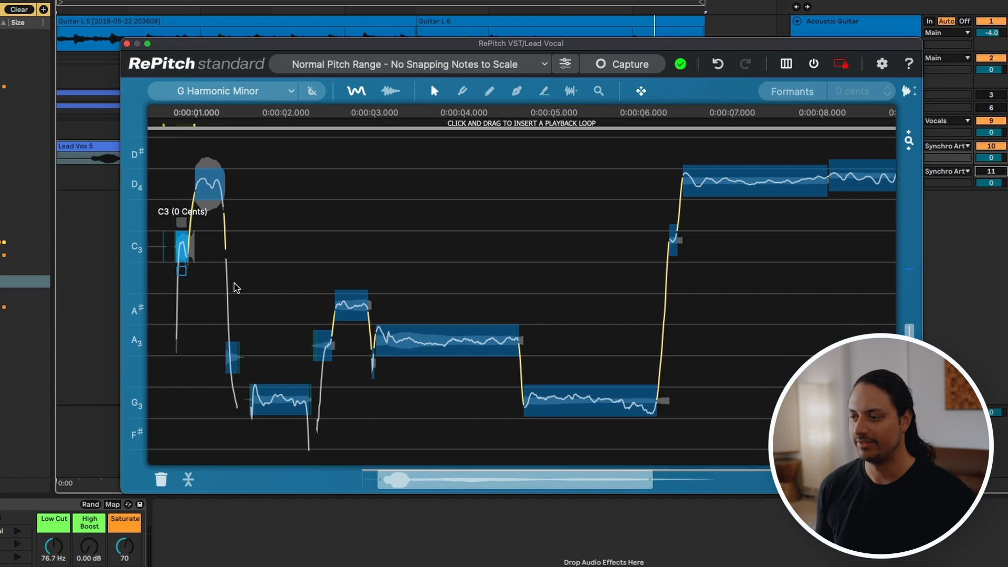
click(287, 411)
click(351, 307)
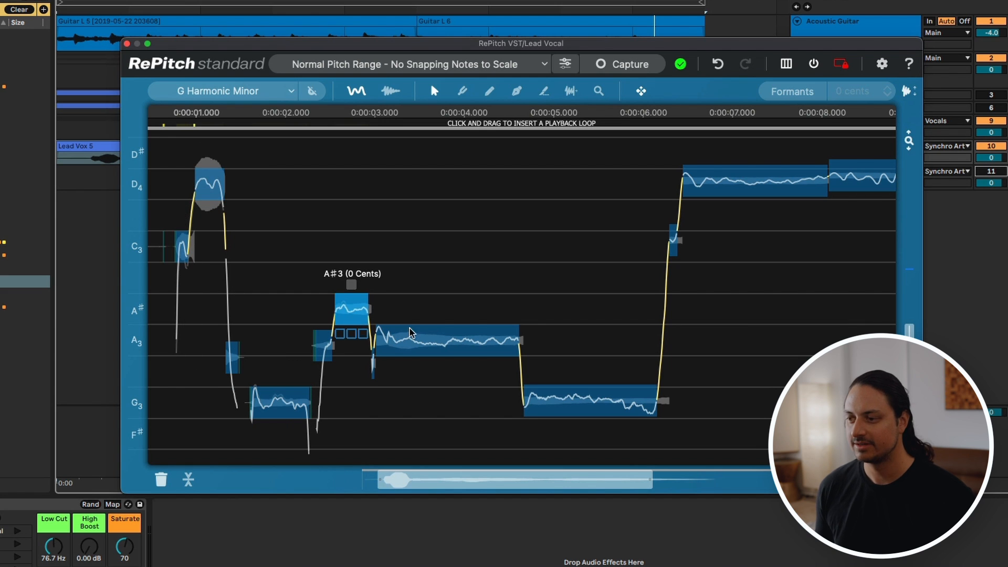
click(435, 345)
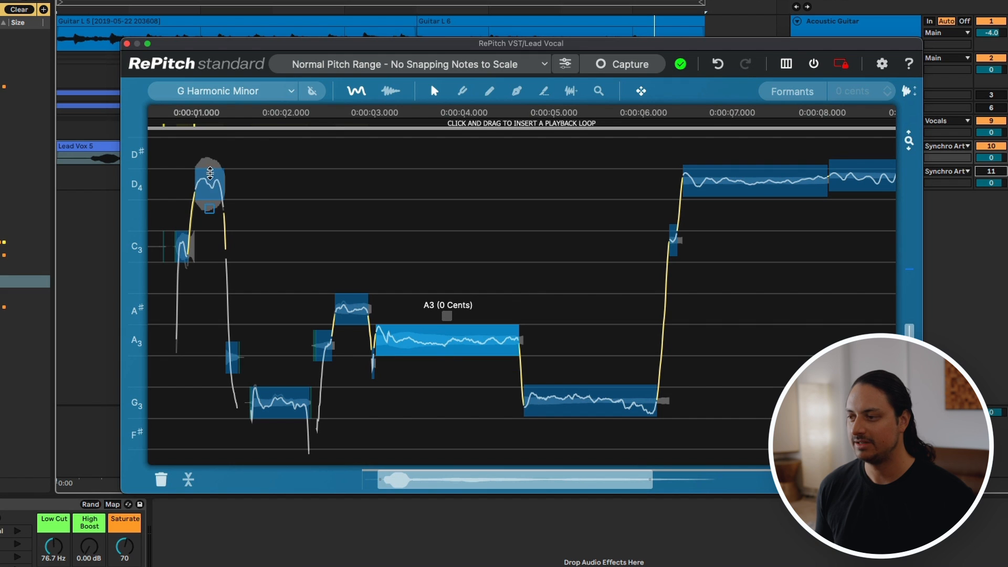
Step: Center the short A3 note before the A#3 at 0 cents and move the long G3 note down to F#3
click(210, 173)
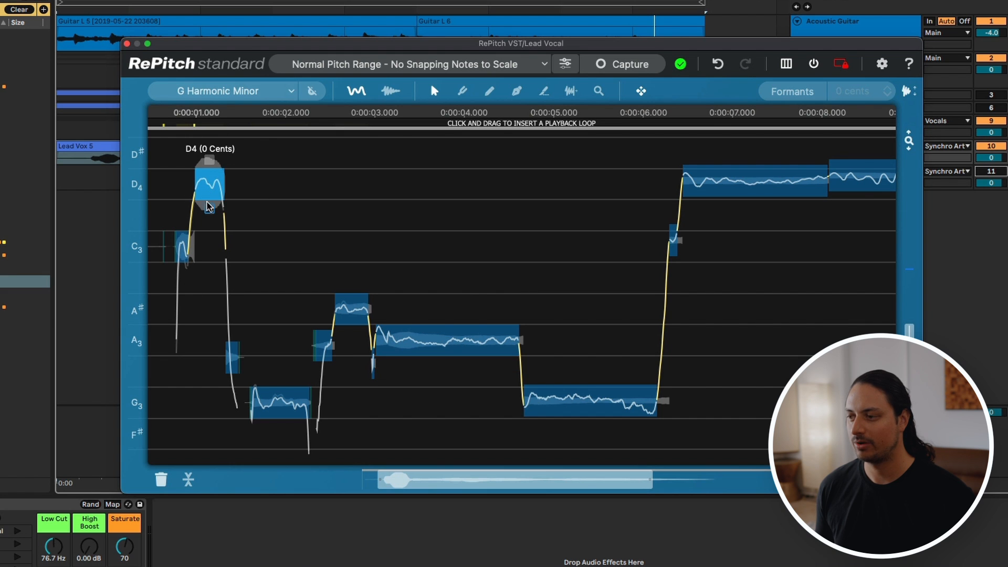
scroll(198, 215, up, 3)
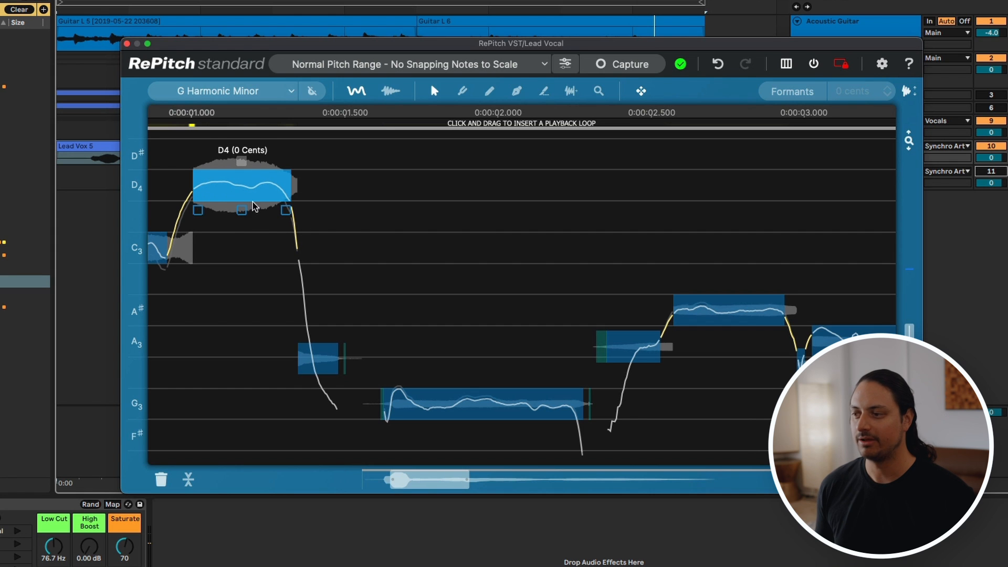
scroll(248, 211, down, 2)
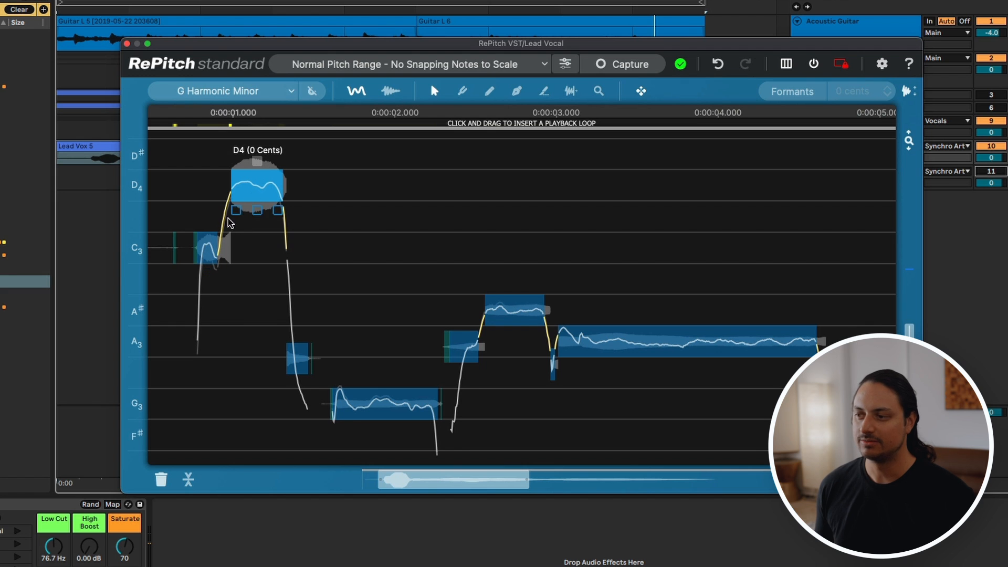
scroll(407, 236, down, 2)
scroll(409, 236, right, 2)
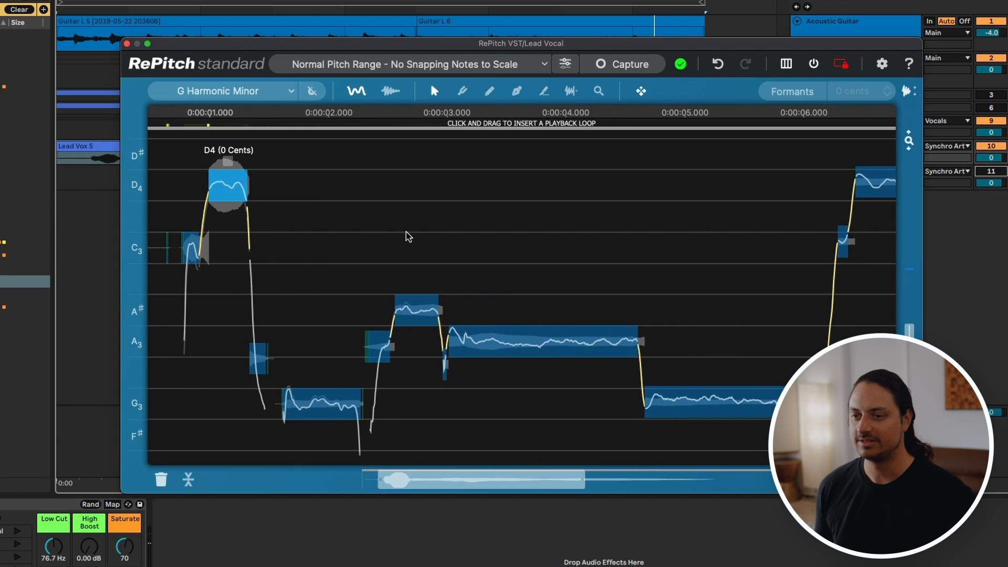
double_click(391, 350)
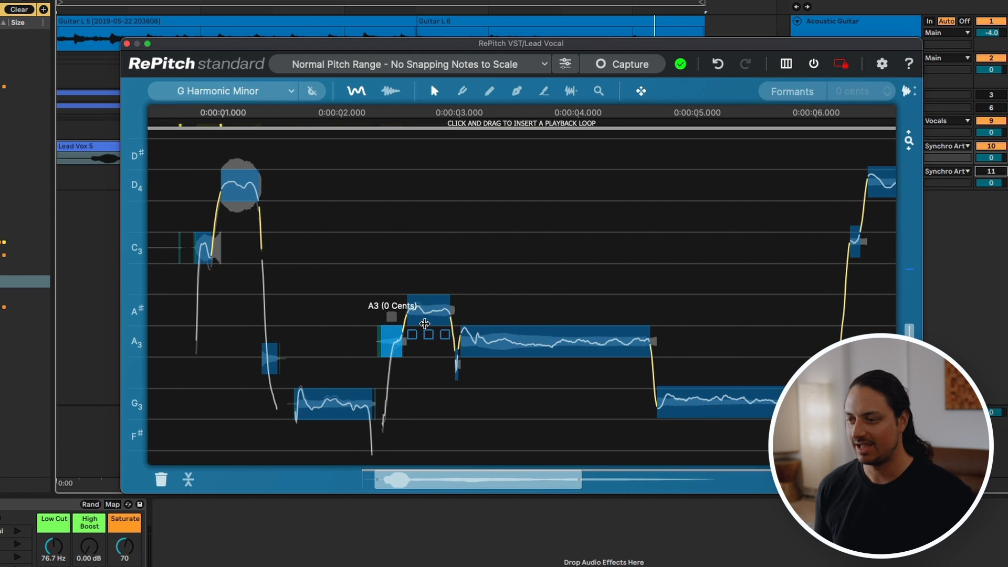
click(555, 337)
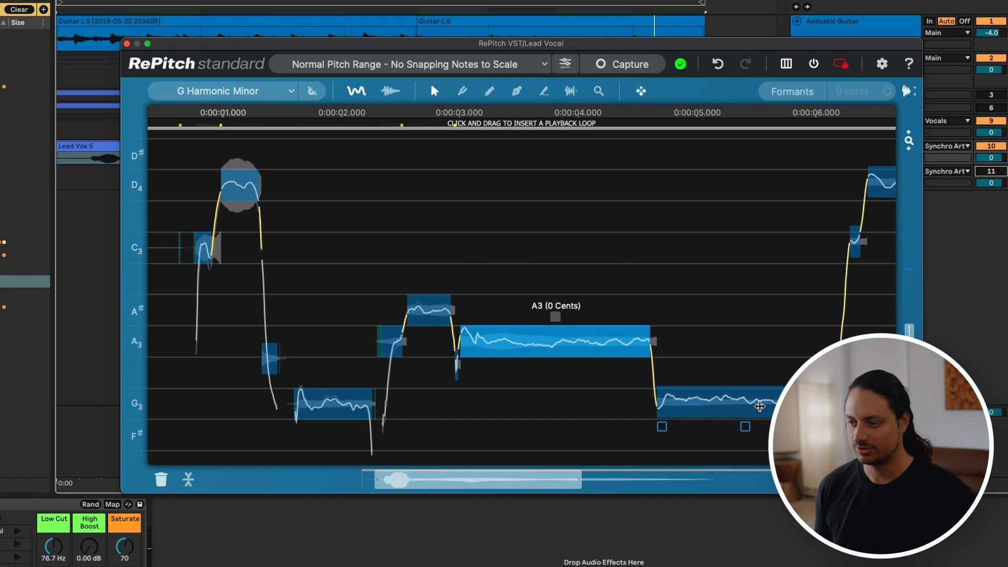
click(760, 406)
drag(760, 407, 756, 433)
Step: Center the short C3 note near 6 seconds and both parts of the long final D4 at 0 cents
scroll(752, 349, right, 3)
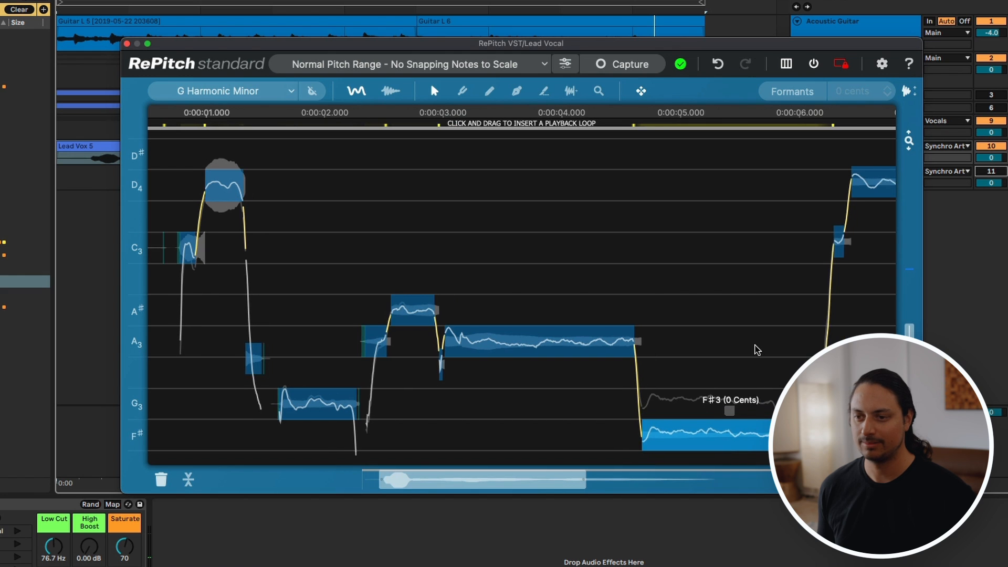
scroll(825, 247, right, 3)
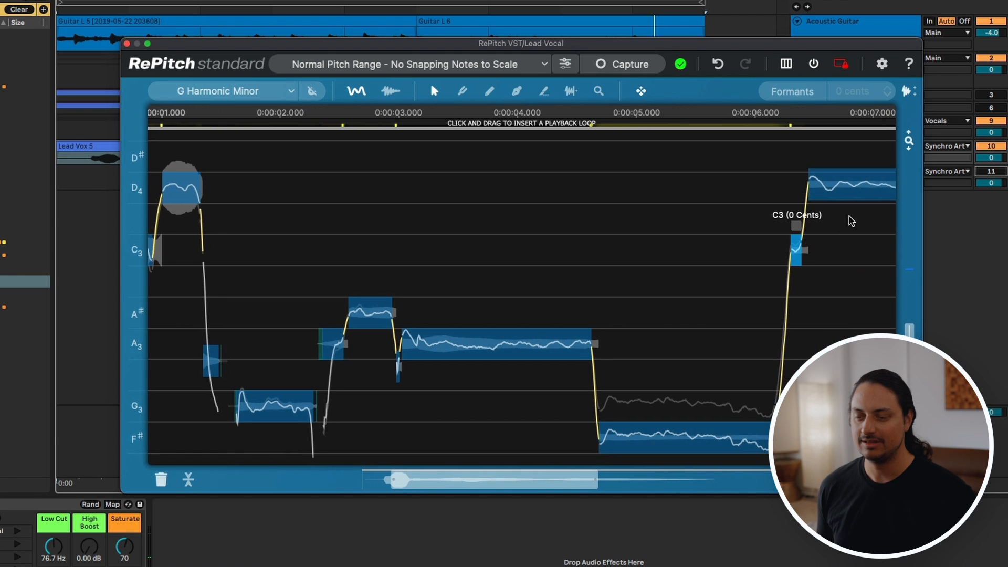
click(867, 199)
scroll(867, 200, right, 3)
scroll(867, 200, down, 8)
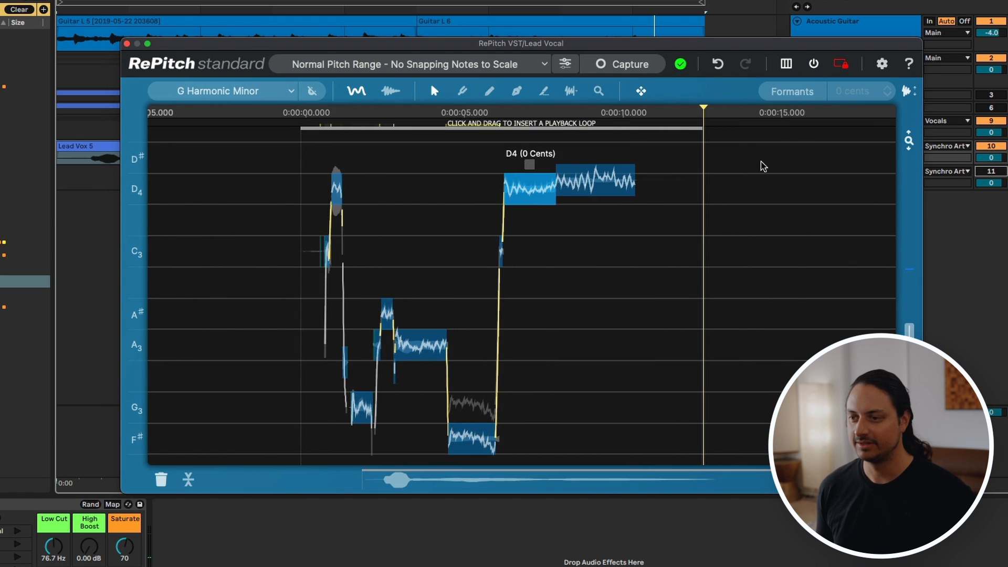
click(595, 189)
double_click(594, 187)
Step: Play the lead phrase and reduce the pitch modulation of the final D4 notes and the F#3 note
key(space)
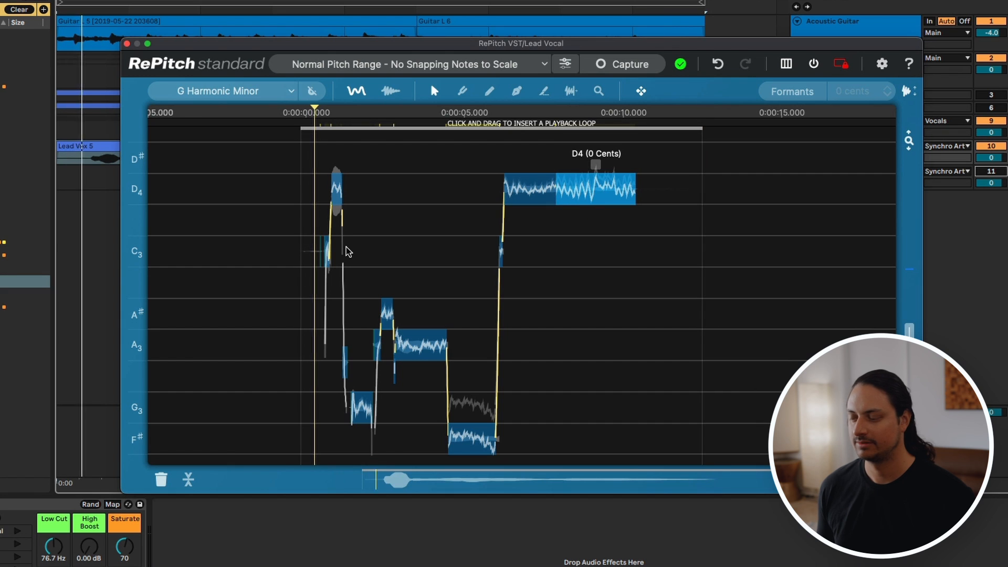
scroll(346, 247, up, 3)
scroll(347, 250, left, 3)
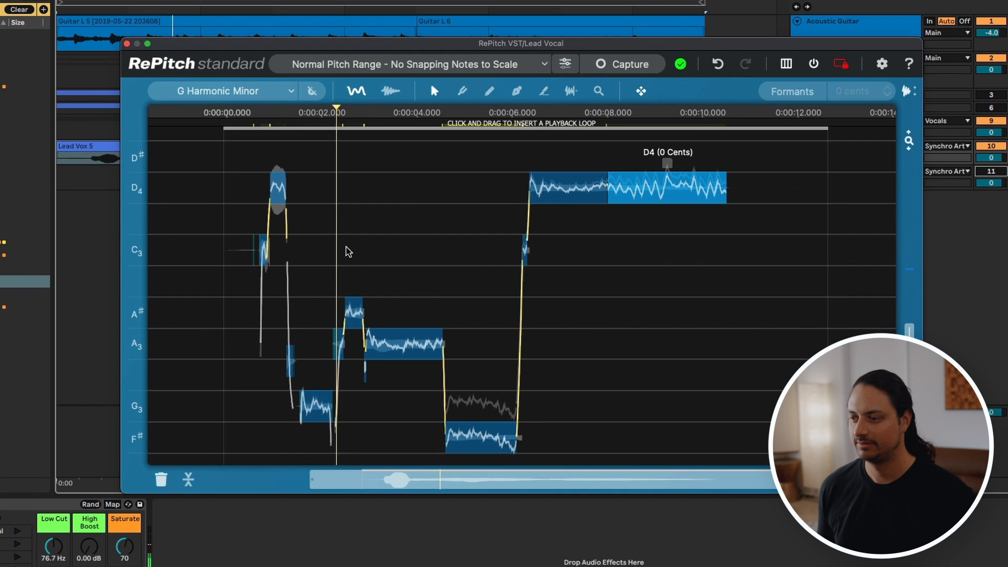
scroll(544, 272, down, 1)
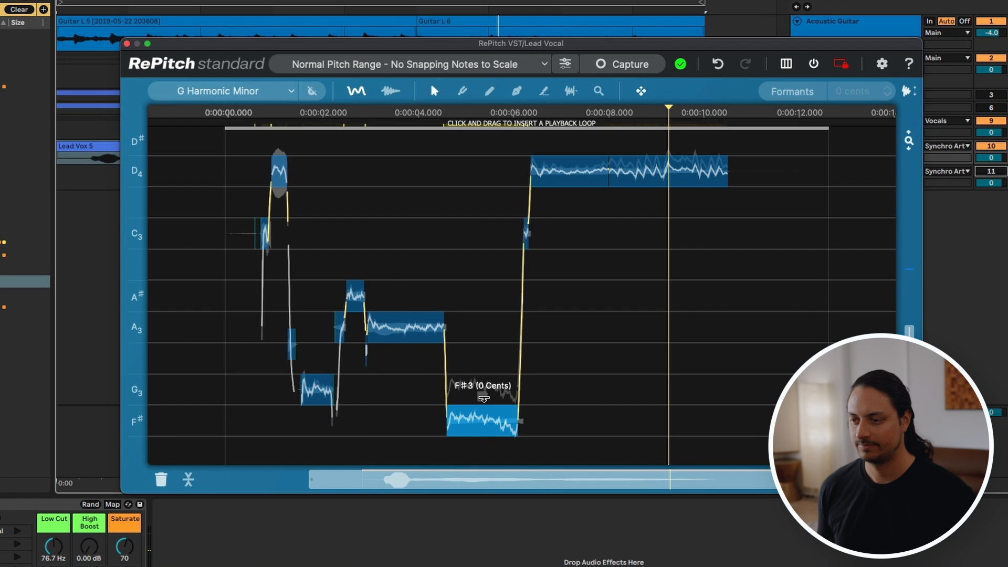
key(space)
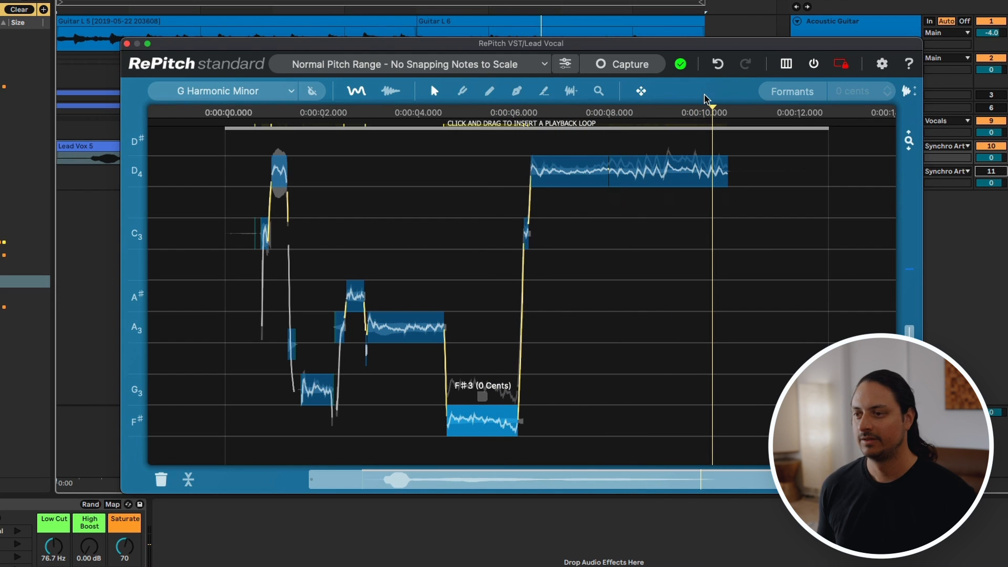
Step: Place two Shaper Tool points on the pitch curve in the first part of the long D4 note
click(517, 92)
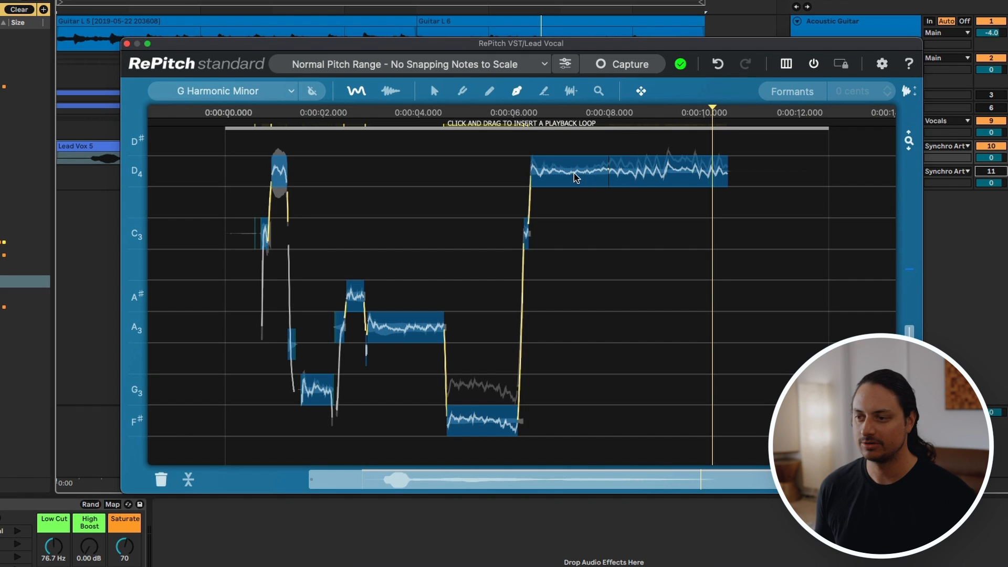
click(559, 172)
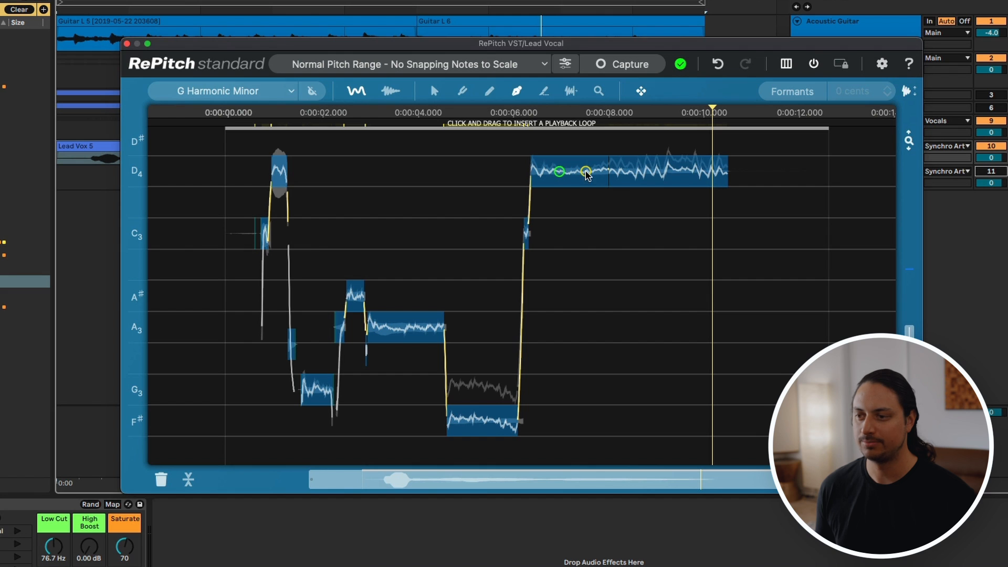
drag(562, 171, 563, 173)
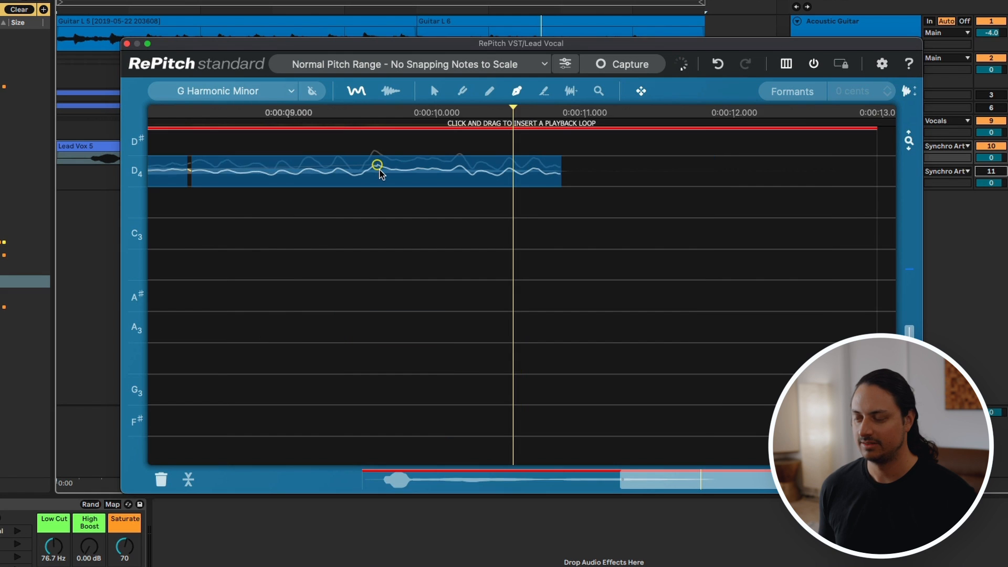
scroll(383, 171, down, 3)
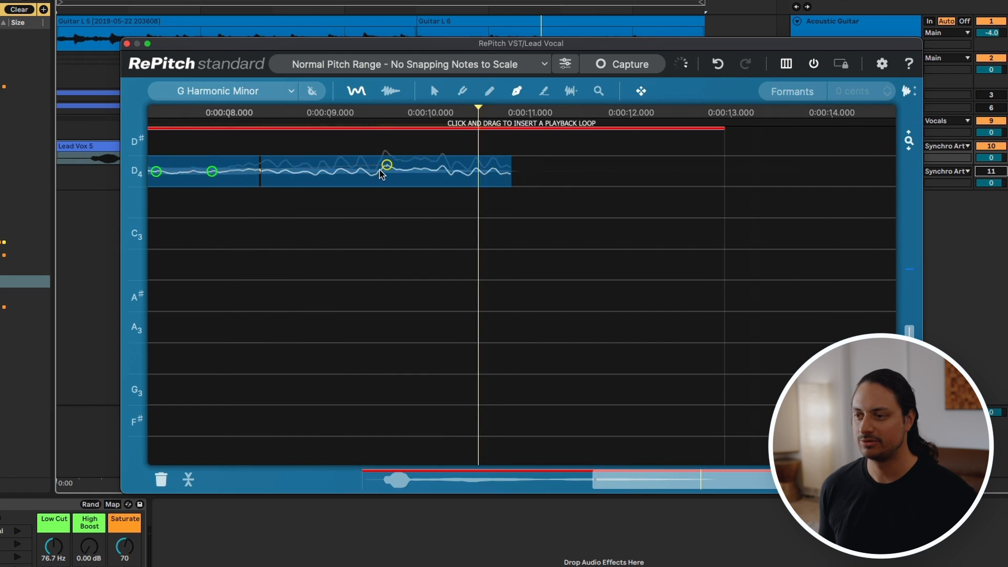
scroll(386, 180, down, 5)
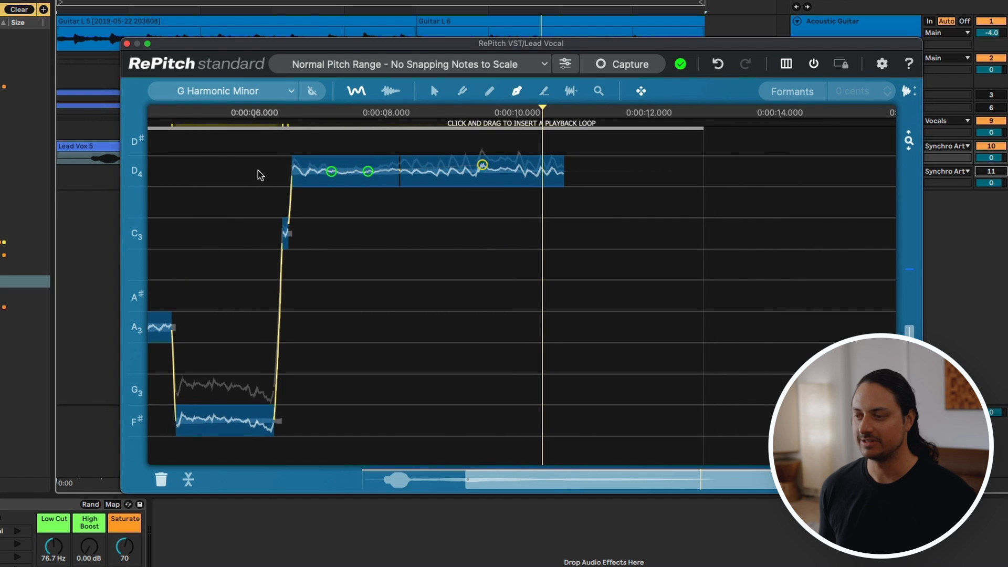
scroll(372, 196, left, 5)
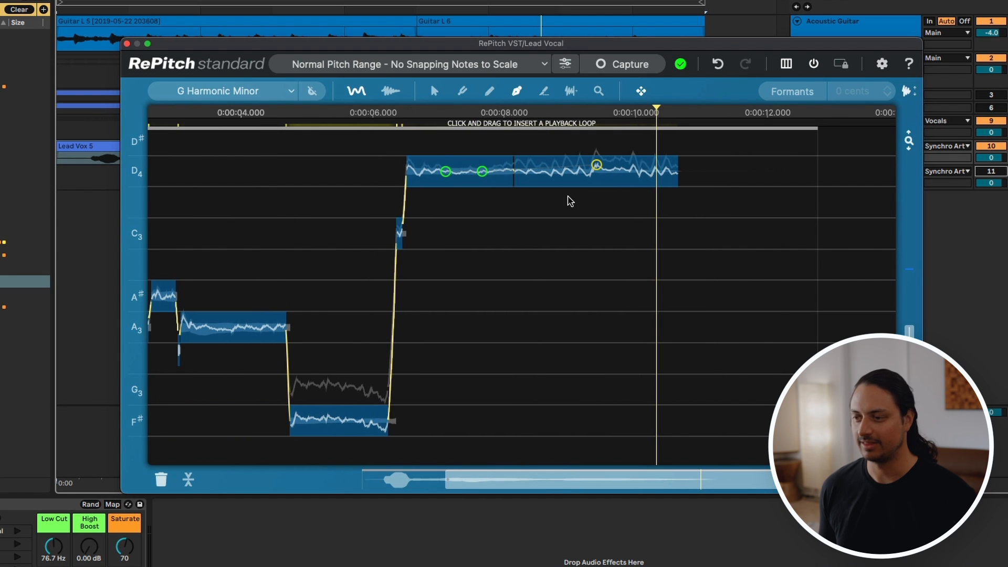
scroll(596, 189, left, 1)
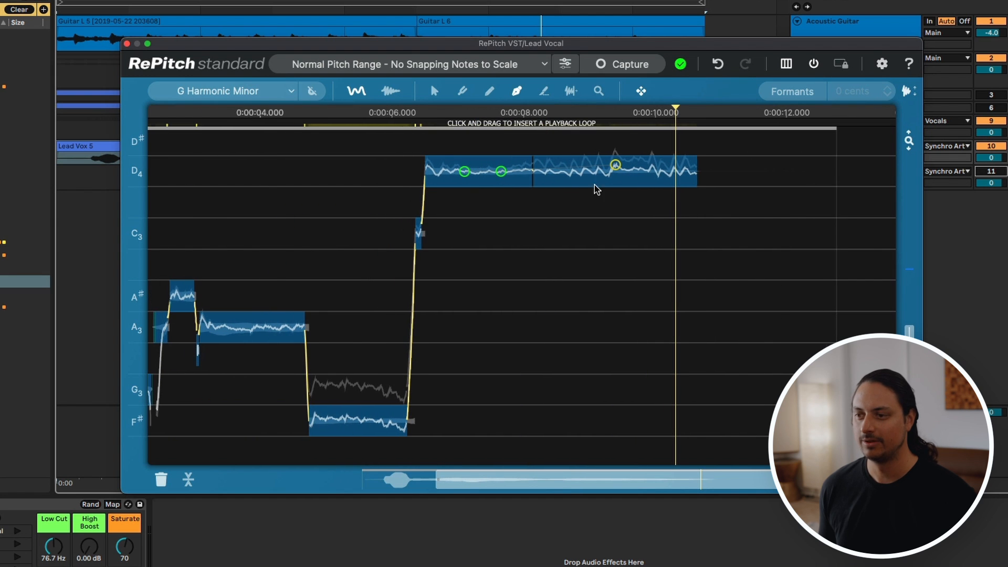
Step: Try redrawing the pitch curve of the F#3 note with the Draw Tool
click(489, 91)
scroll(511, 162, left, 6)
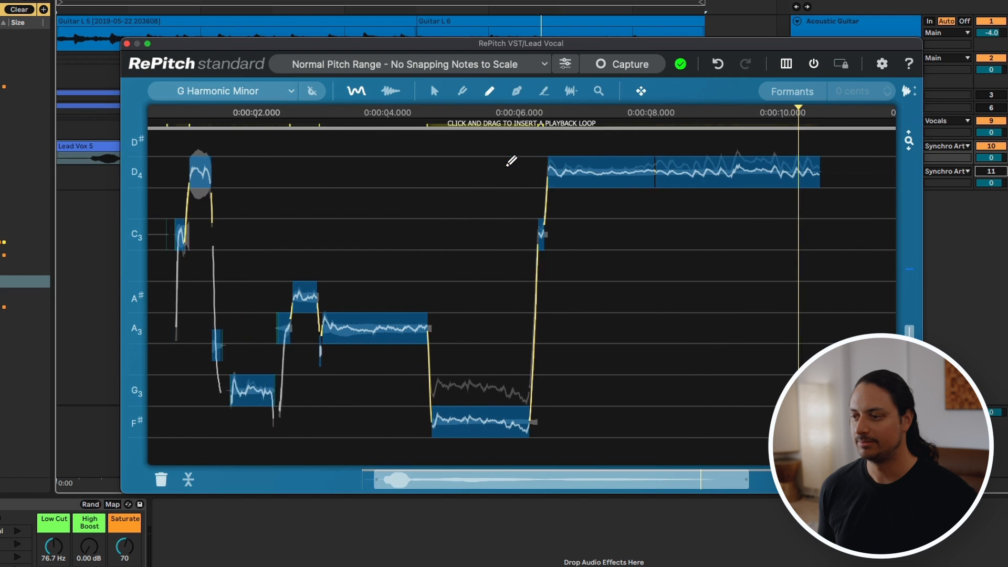
drag(469, 421, 588, 421)
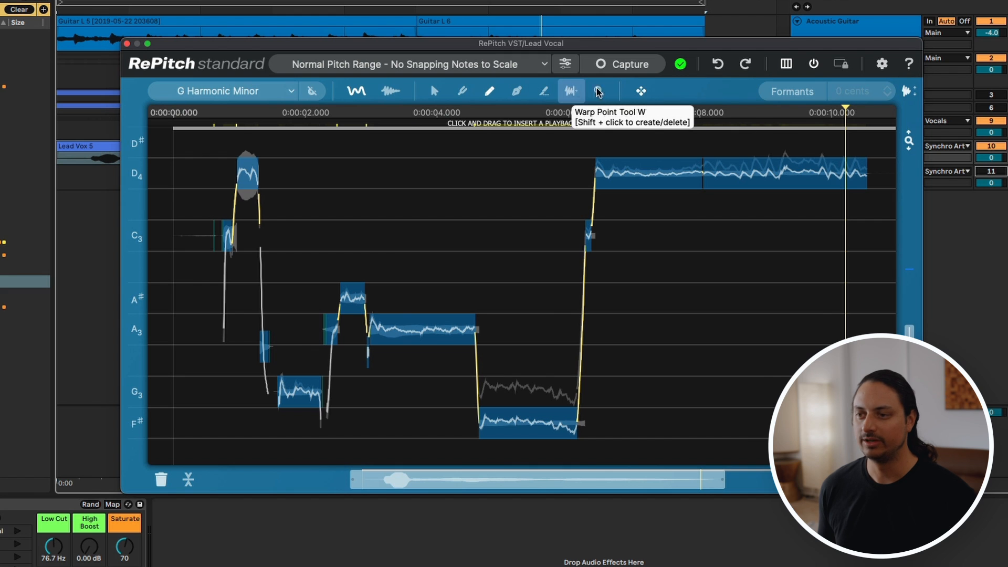
Step: Set the harmony vocal's scale in RePitch to G Harmonic Minor
drag(677, 43, 656, 32)
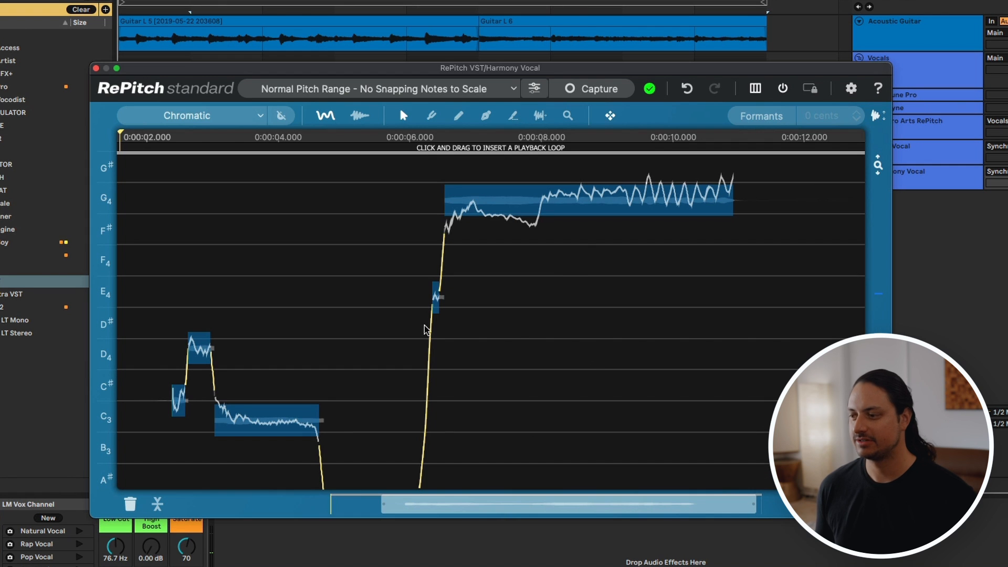
scroll(398, 311, down, 1)
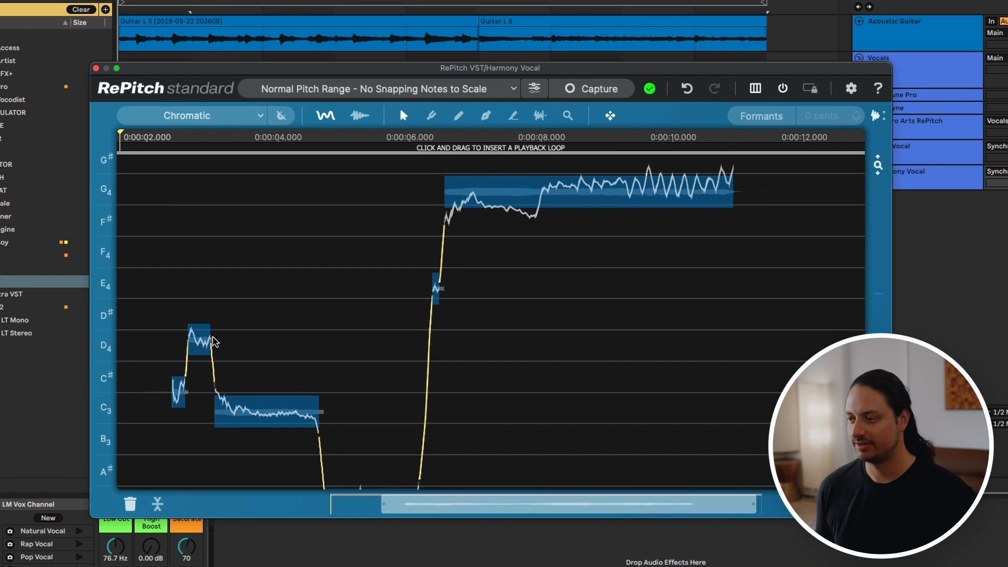
scroll(146, 349, down, 1)
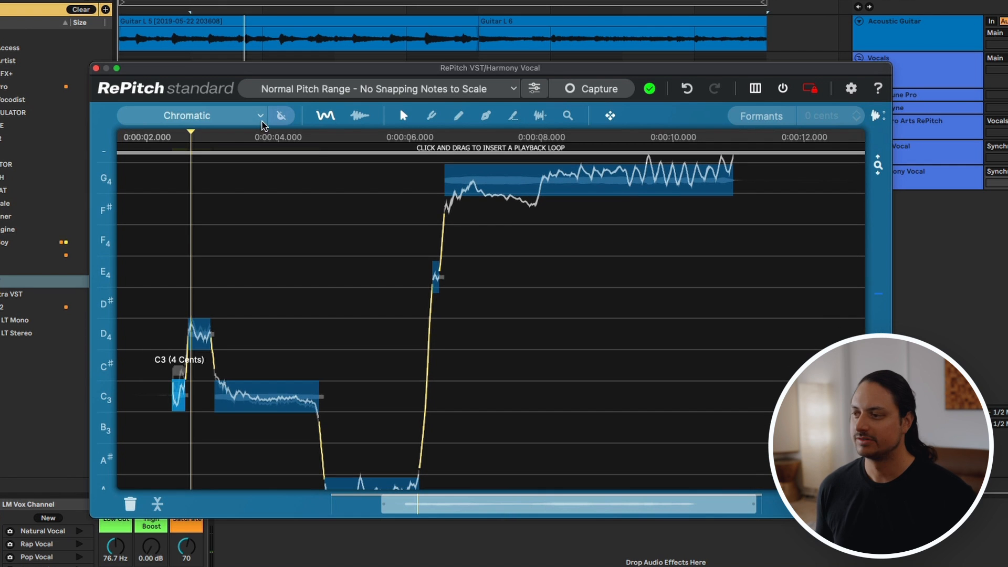
click(261, 120)
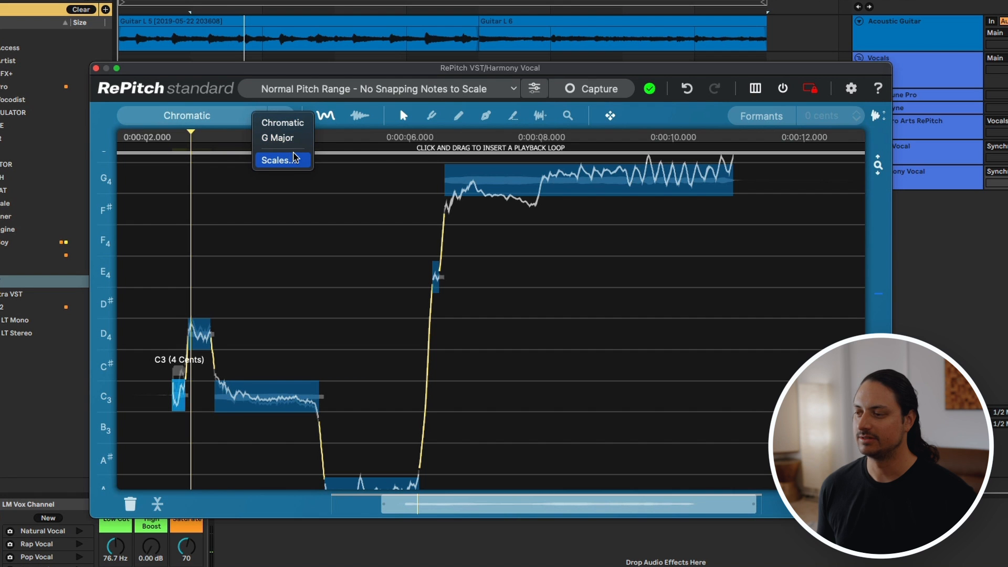
click(293, 159)
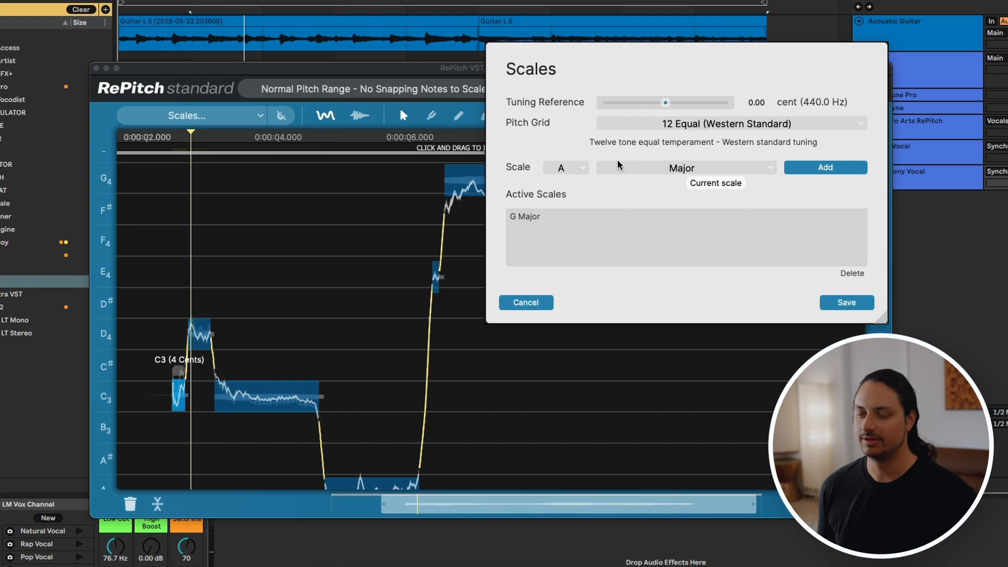
click(690, 167)
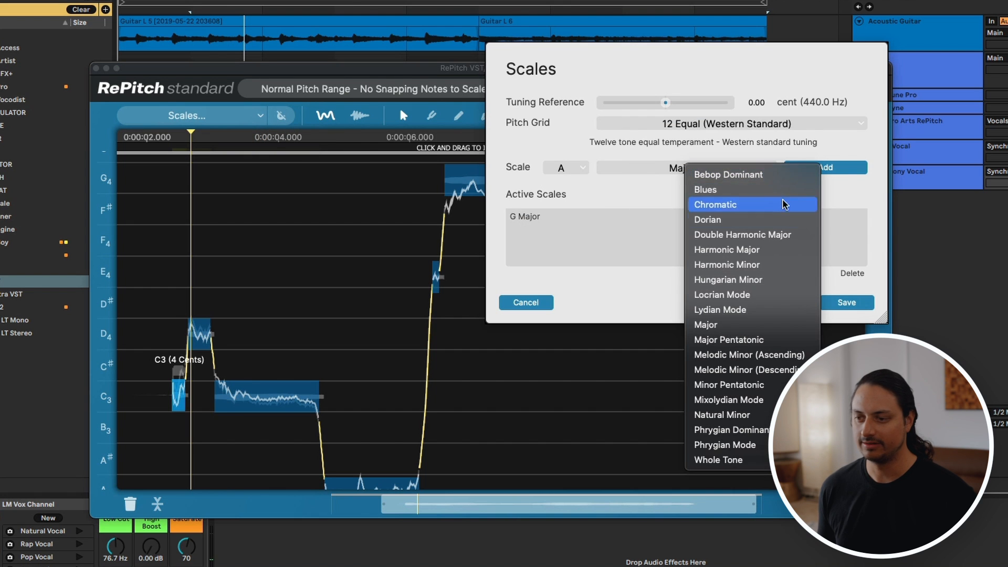
click(764, 262)
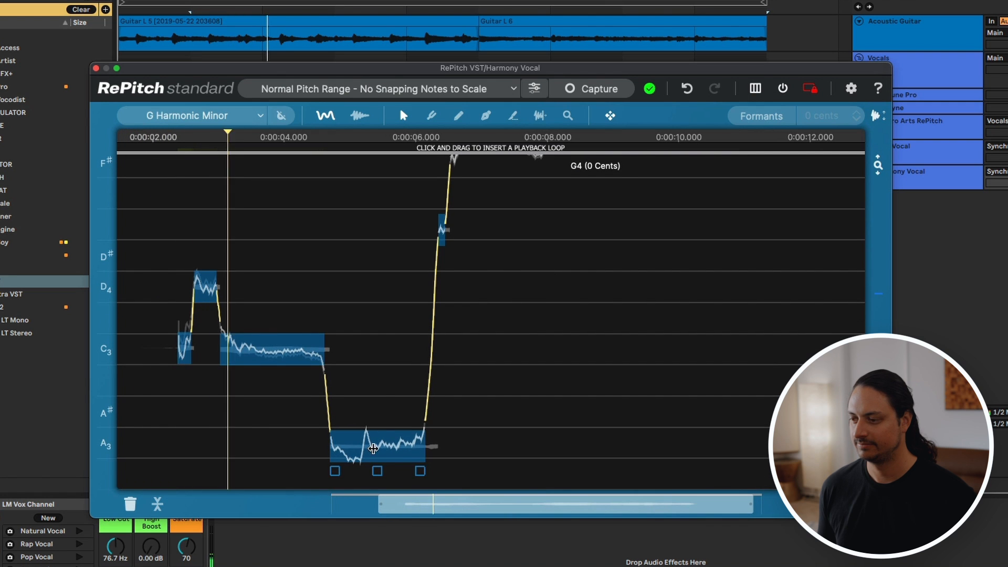
Step: Center the A3 harmony note at 0 cents and move the short E4 note down to D#4
double_click(375, 449)
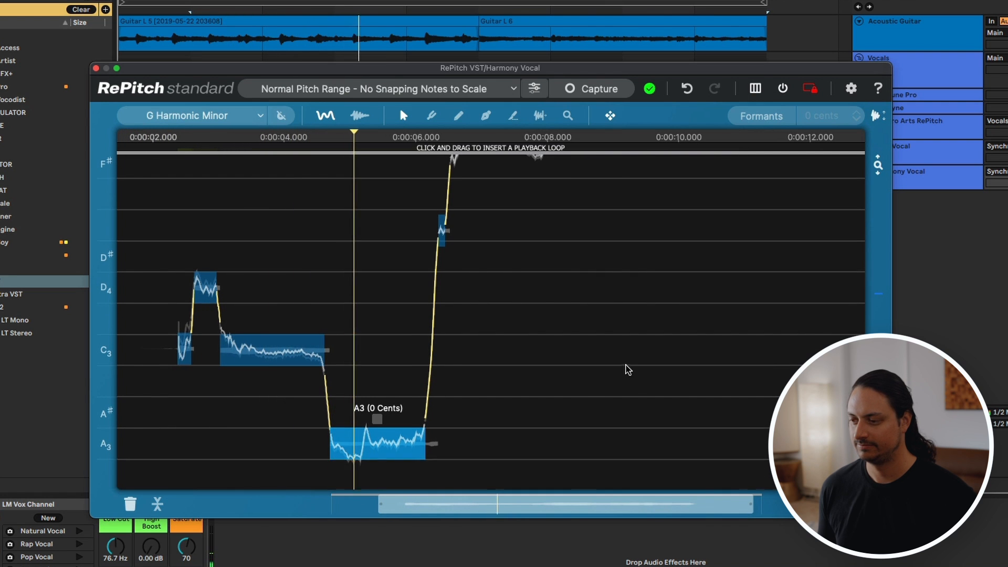
scroll(627, 369, up, 3)
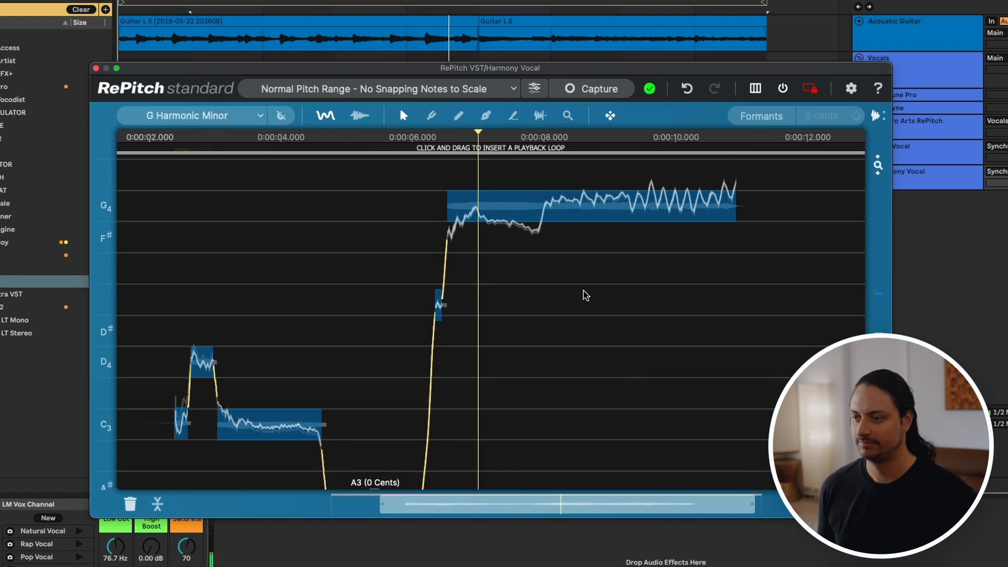
click(576, 214)
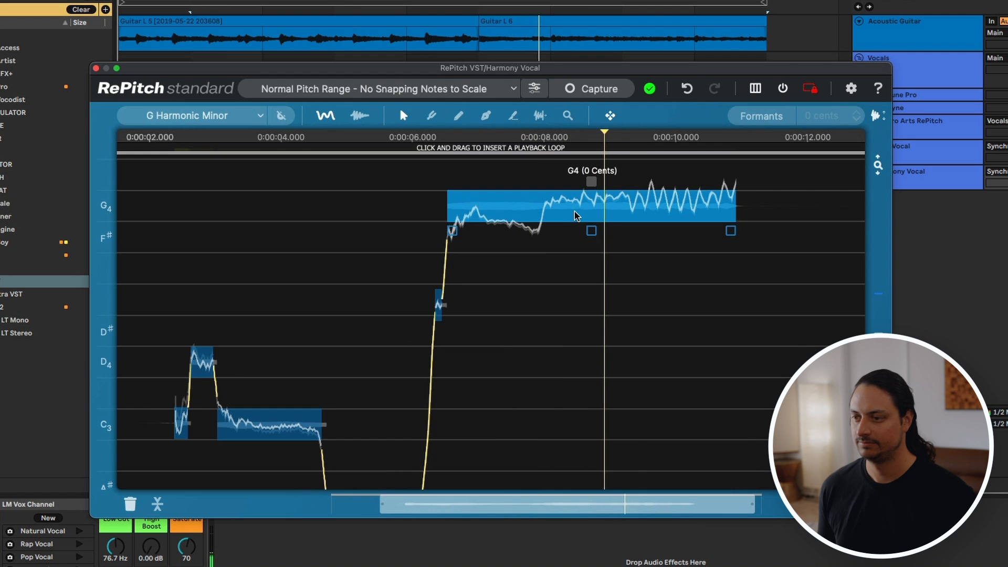
click(440, 306)
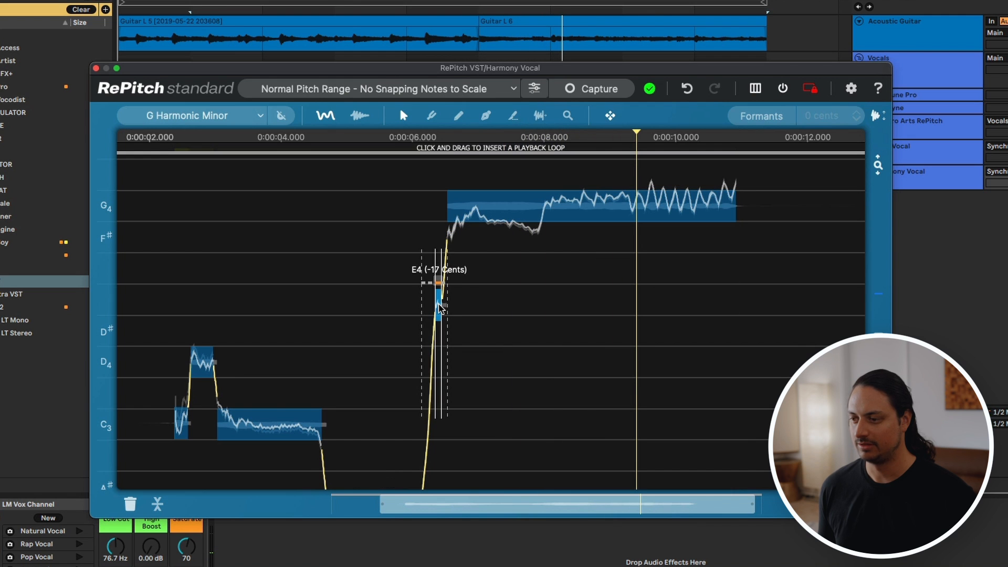
drag(440, 306, 439, 321)
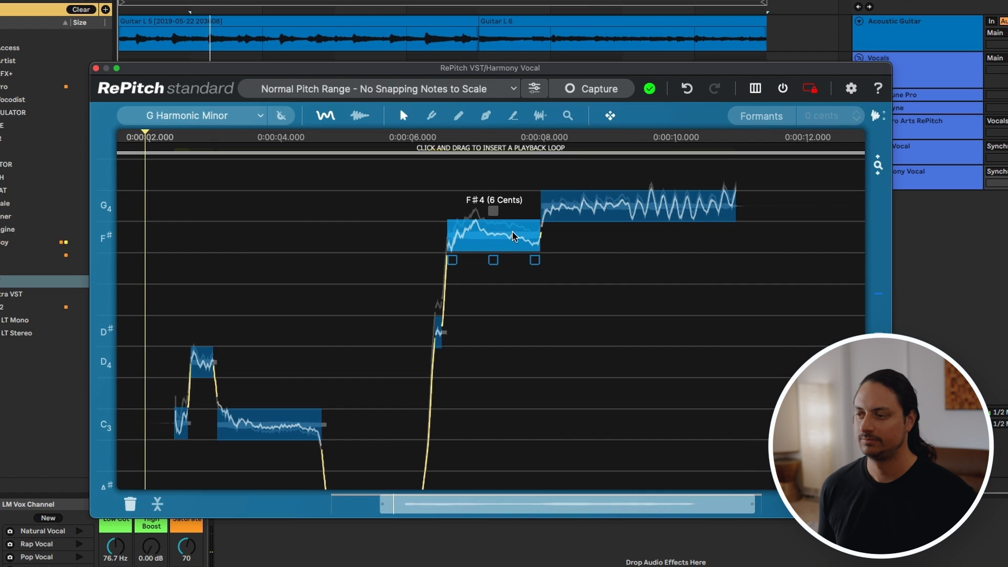
Step: Split the long final G4 harmony note into three parts and lower the first part to F#4
scroll(513, 236, down, 2)
scroll(513, 236, down, 3)
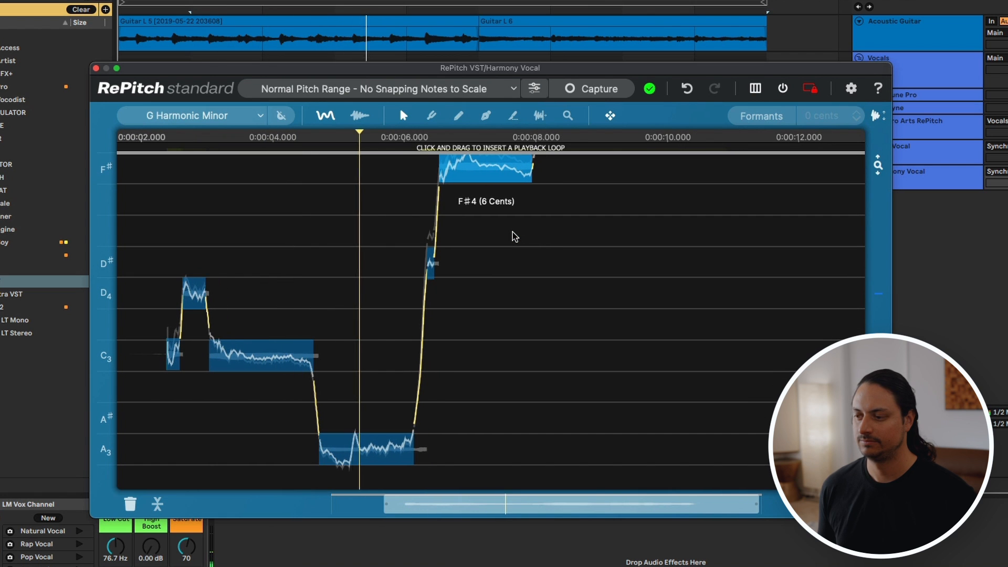
scroll(514, 237, up, 1)
scroll(514, 237, up, 2)
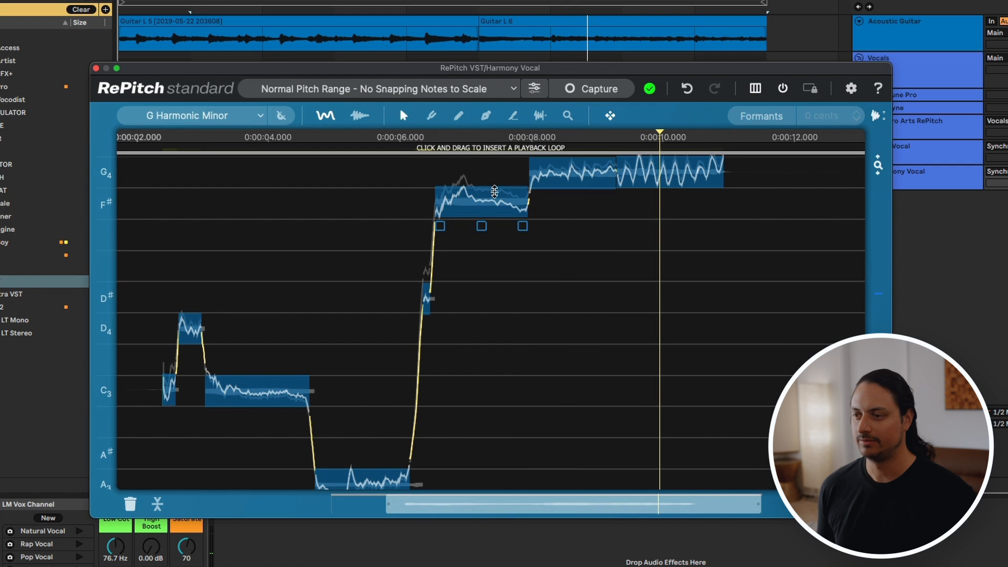
Step: Reduce the pitch modulation of the F#4 note and both remaining parts of the final G4 harmony note
scroll(494, 198, up, 1)
click(482, 200)
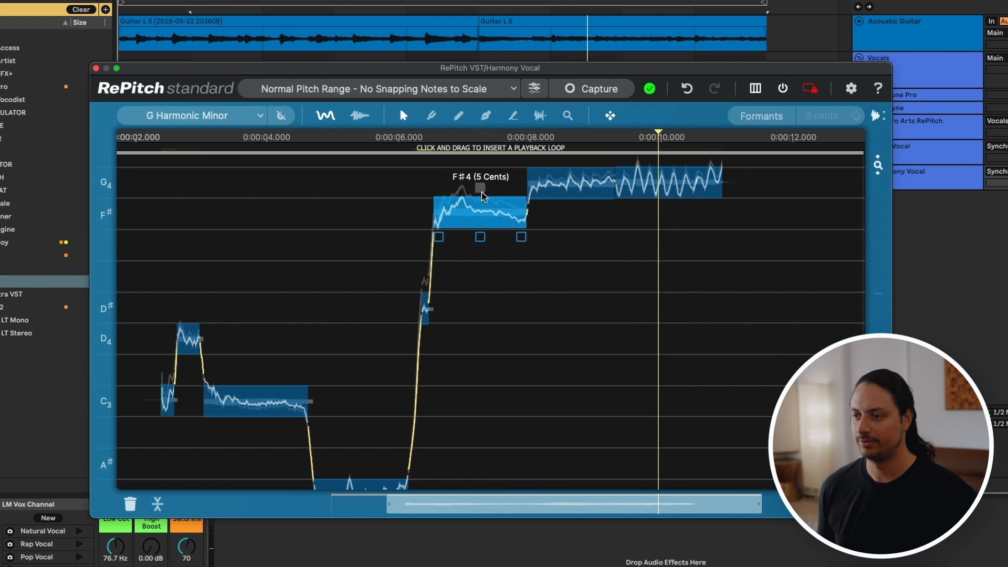
drag(481, 200, 481, 208)
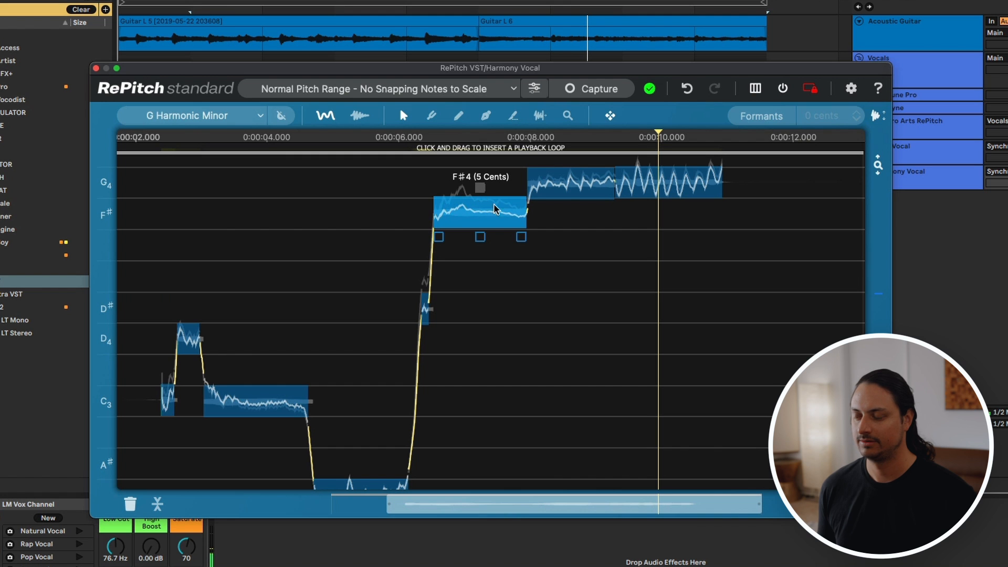
scroll(551, 200, up, 1)
click(571, 177)
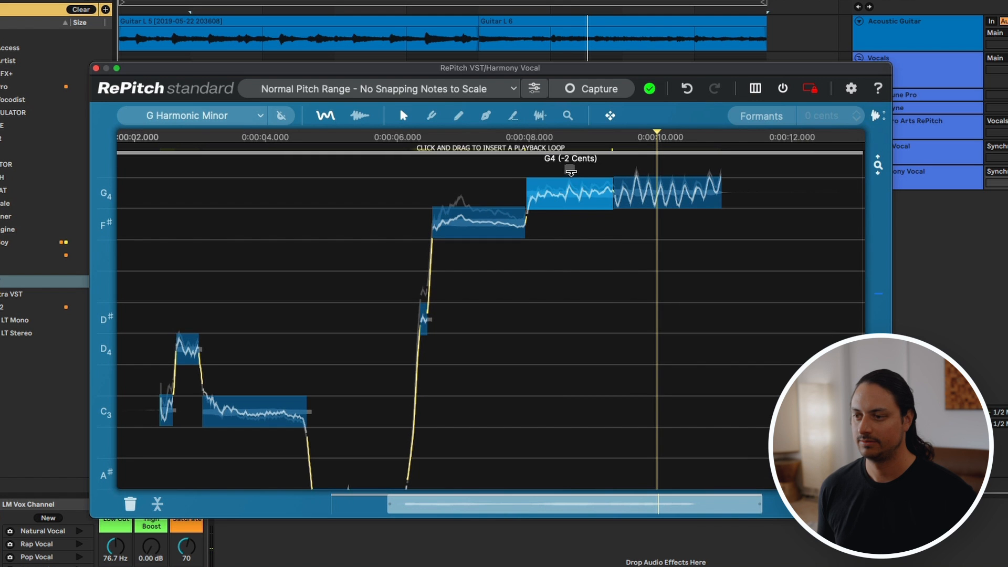
drag(571, 173, 571, 182)
drag(706, 166, 706, 169)
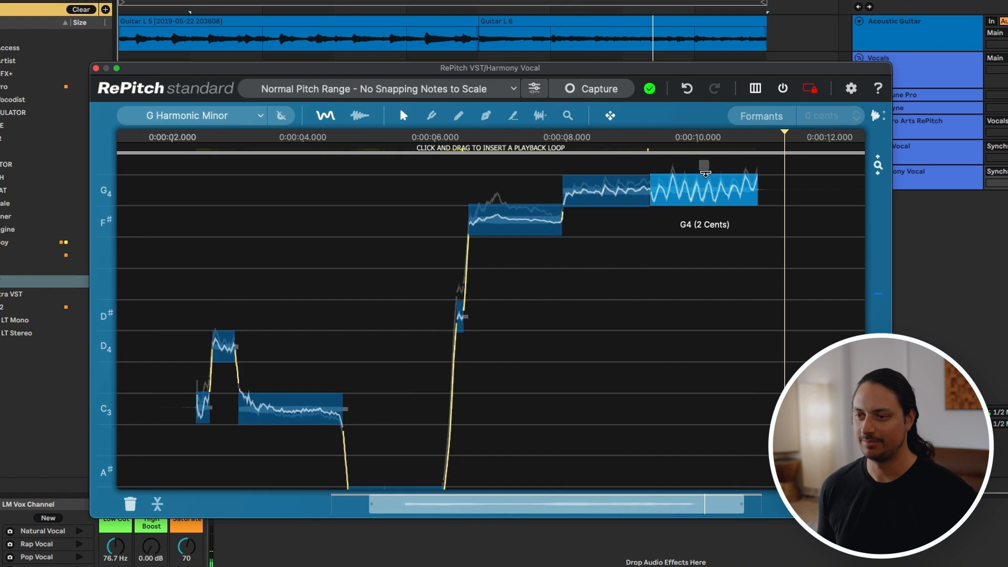
Step: Play the harmony phrase and reduce the pitch modulation of the A3 note and the long C3 note
key(space)
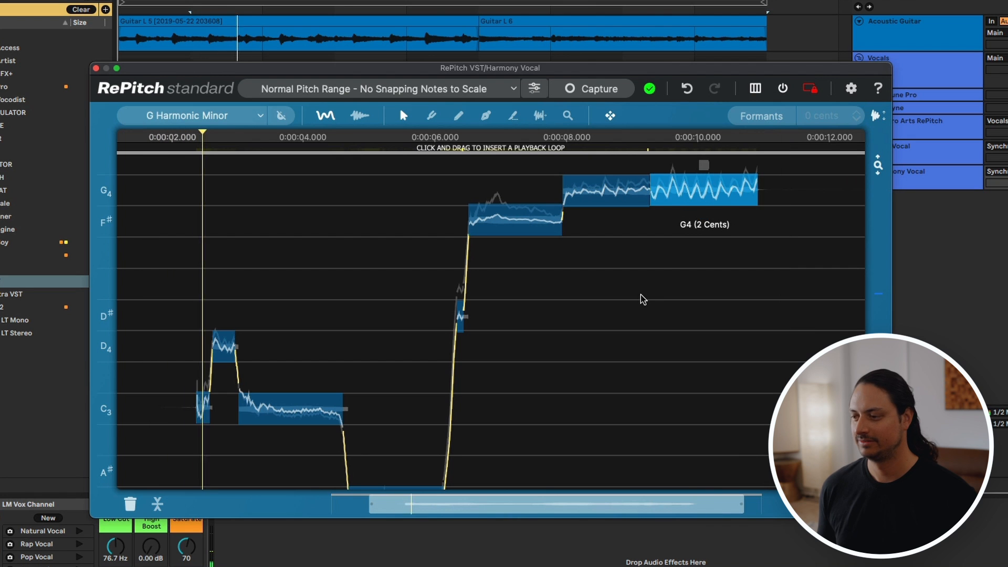
scroll(644, 299, down, 5)
scroll(644, 300, down, 1)
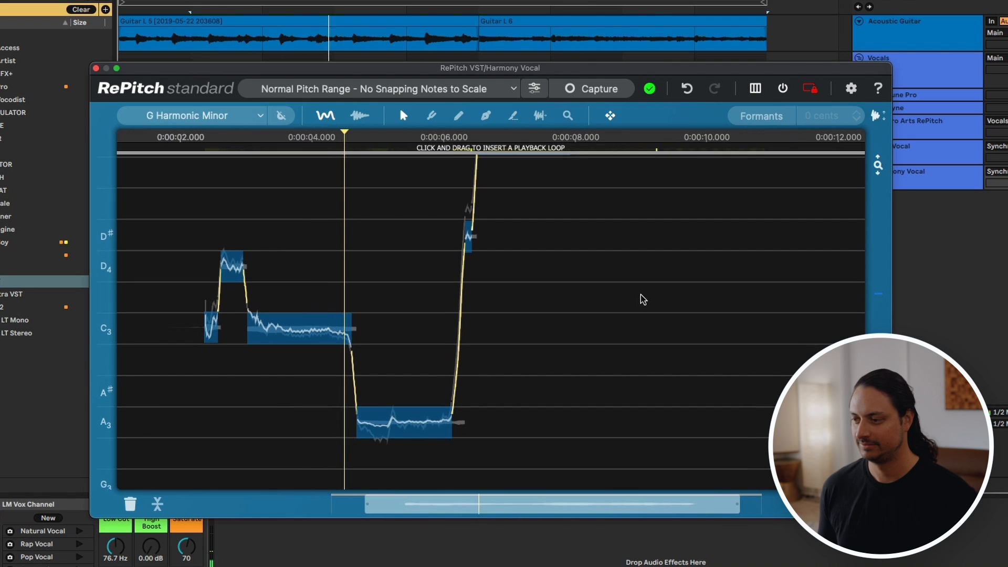
click(300, 330)
drag(299, 305, 299, 310)
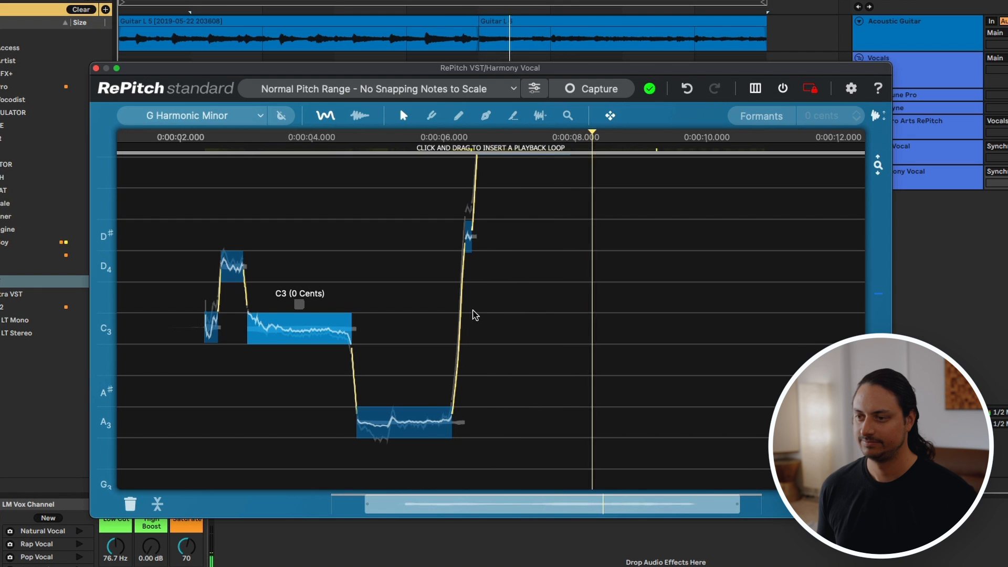
scroll(473, 315, up, 2)
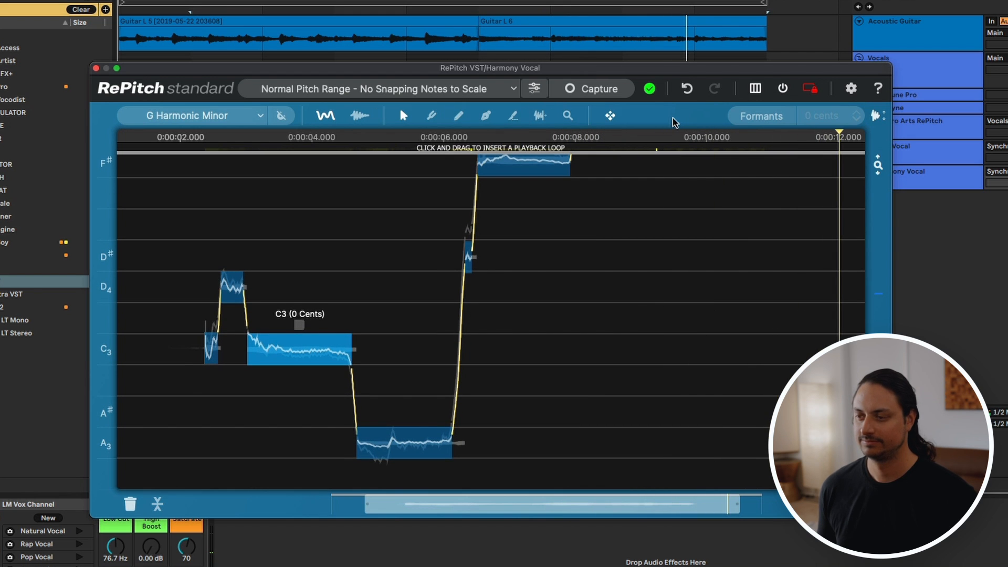
Step: Shift the warp point at the start of the F#4 harmony note slightly earlier with the Warp Point Tool
click(540, 114)
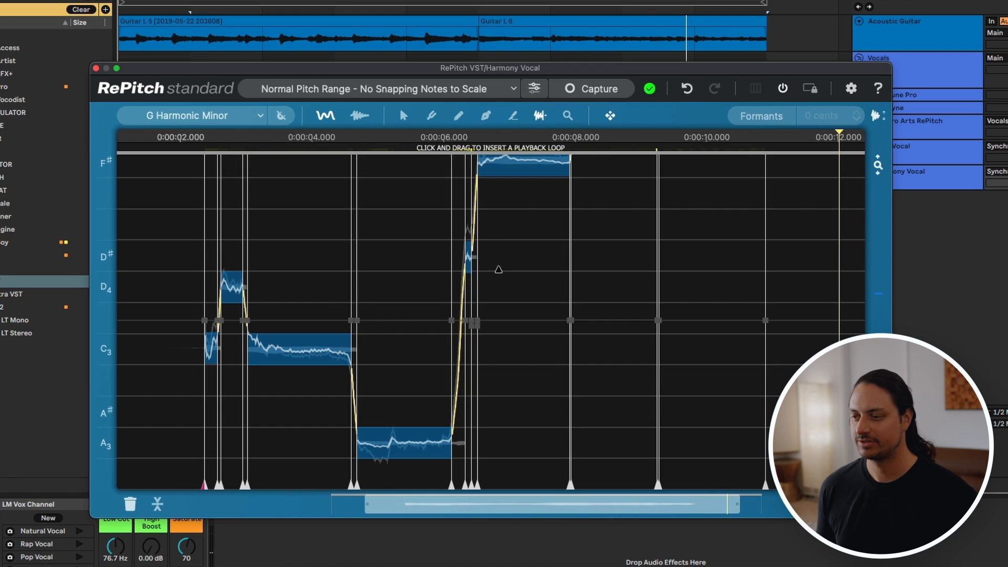
scroll(493, 227, up, 5)
scroll(493, 232, left, 2)
scroll(493, 231, up, 1)
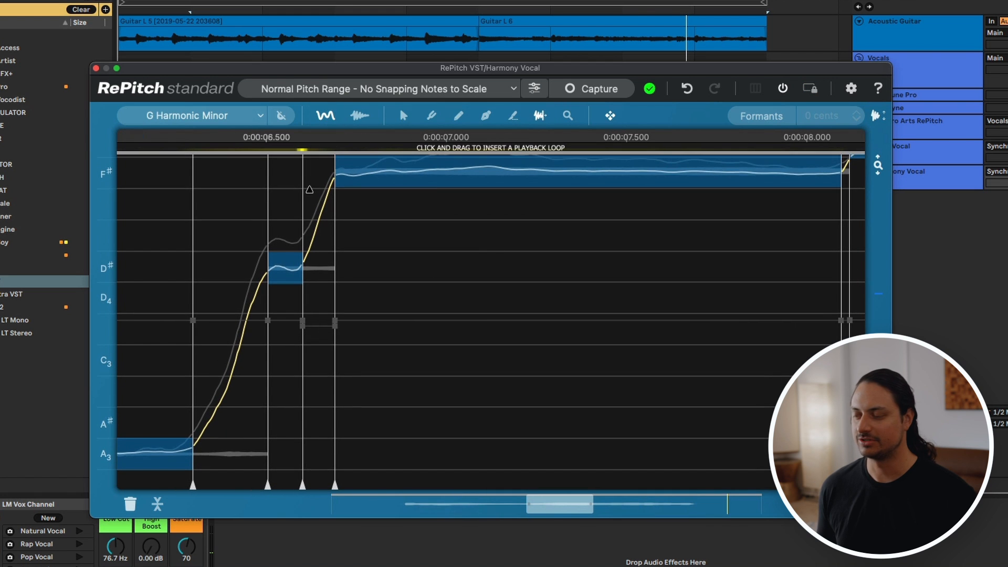
scroll(309, 189, up, 1)
scroll(337, 193, up, 2)
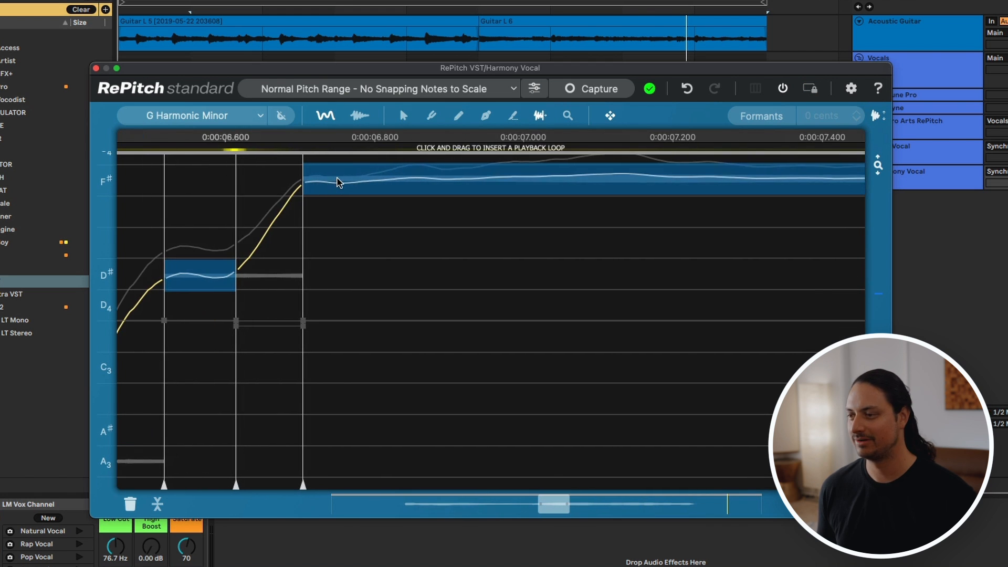
drag(304, 175, 301, 176)
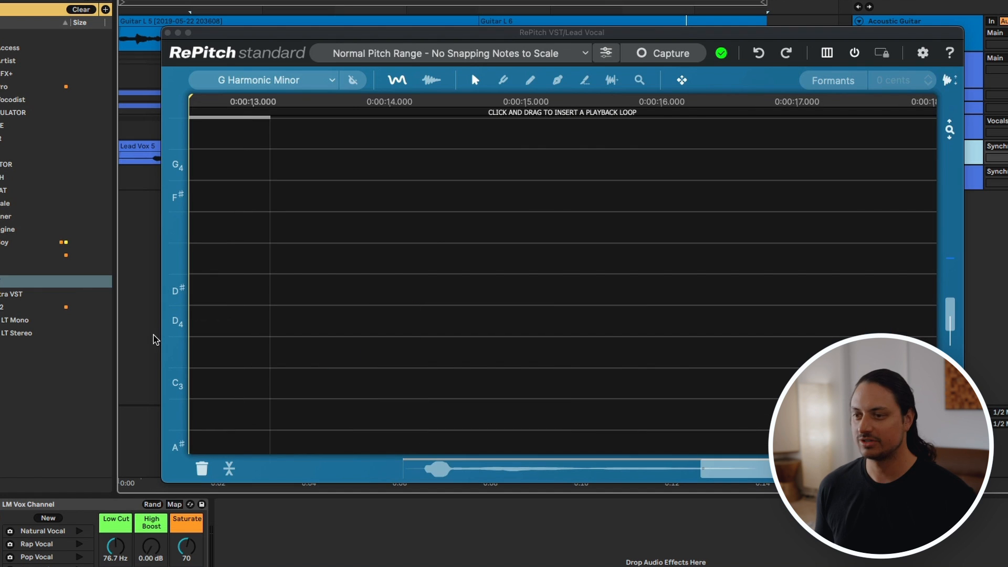
scroll(432, 235, left, 8)
scroll(432, 234, down, 5)
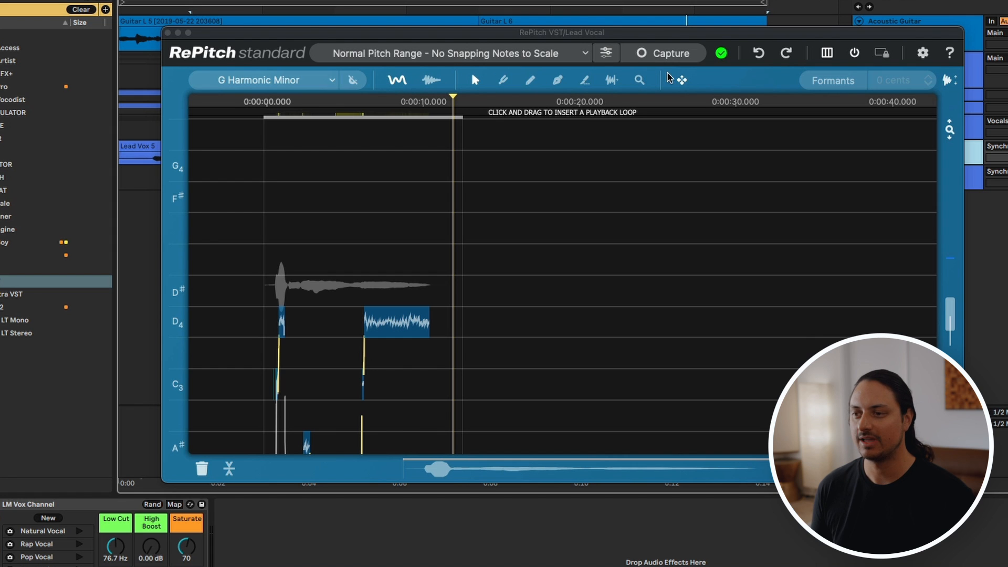
scroll(421, 203, down, 2)
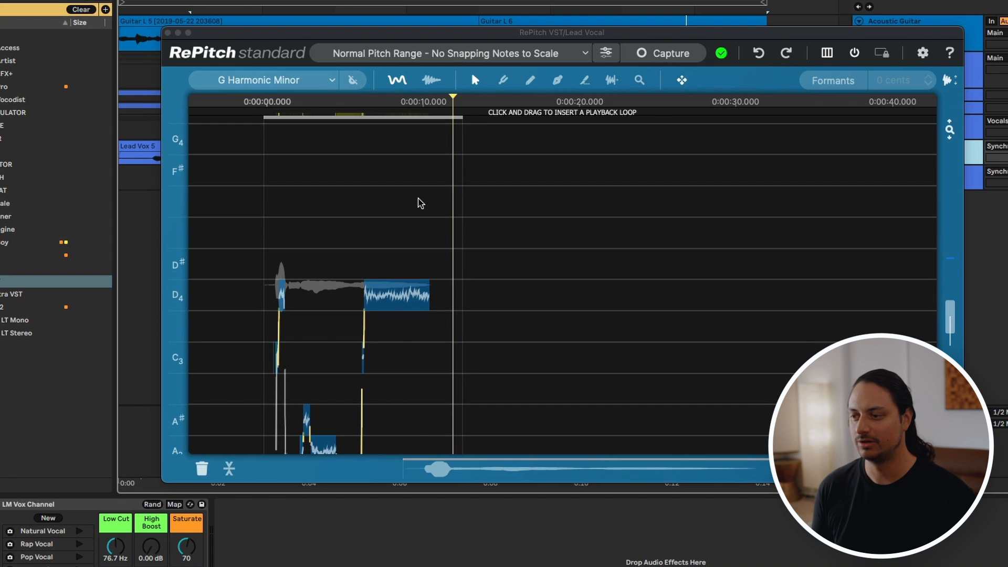
scroll(421, 203, down, 2)
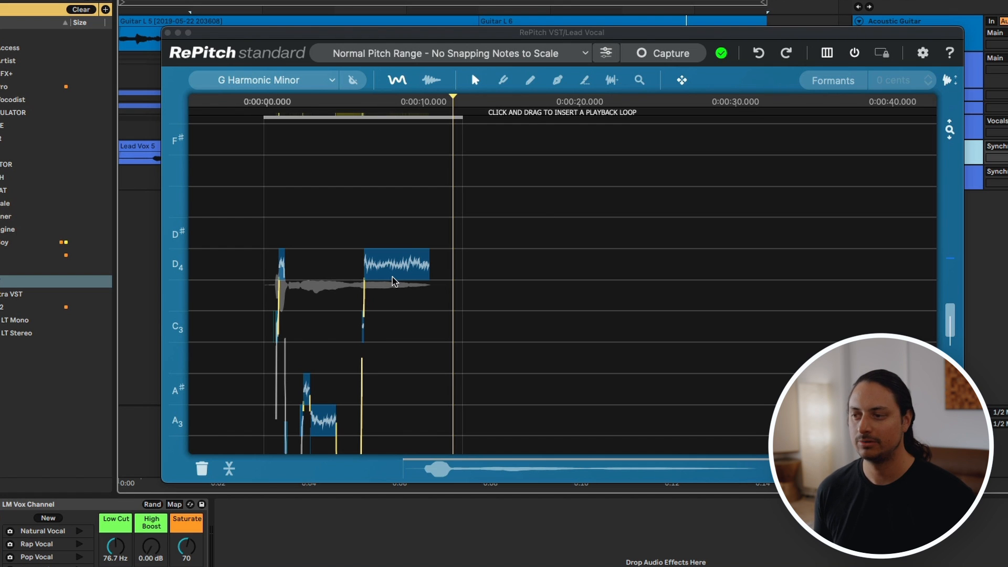
scroll(394, 282, down, 6)
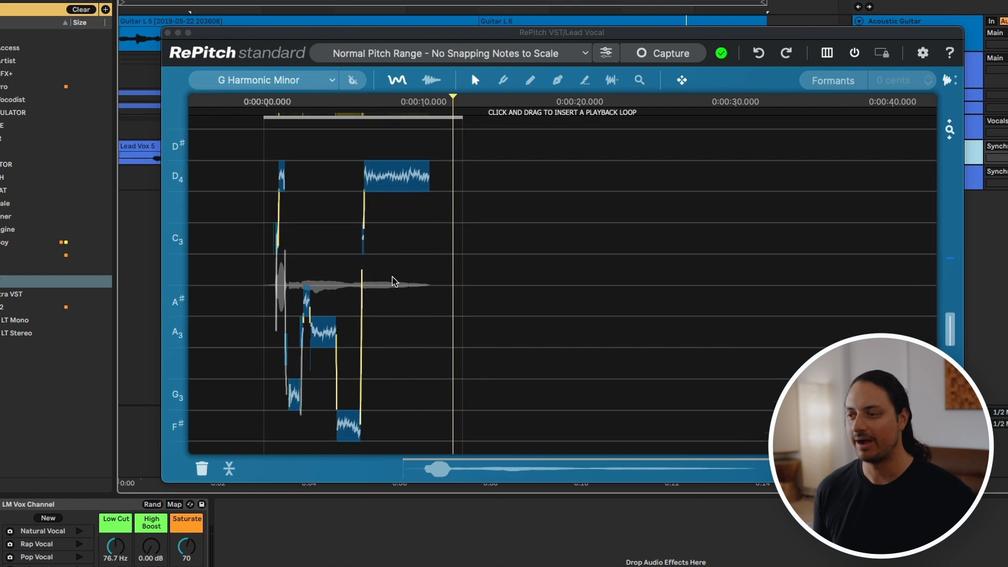
scroll(395, 282, down, 2)
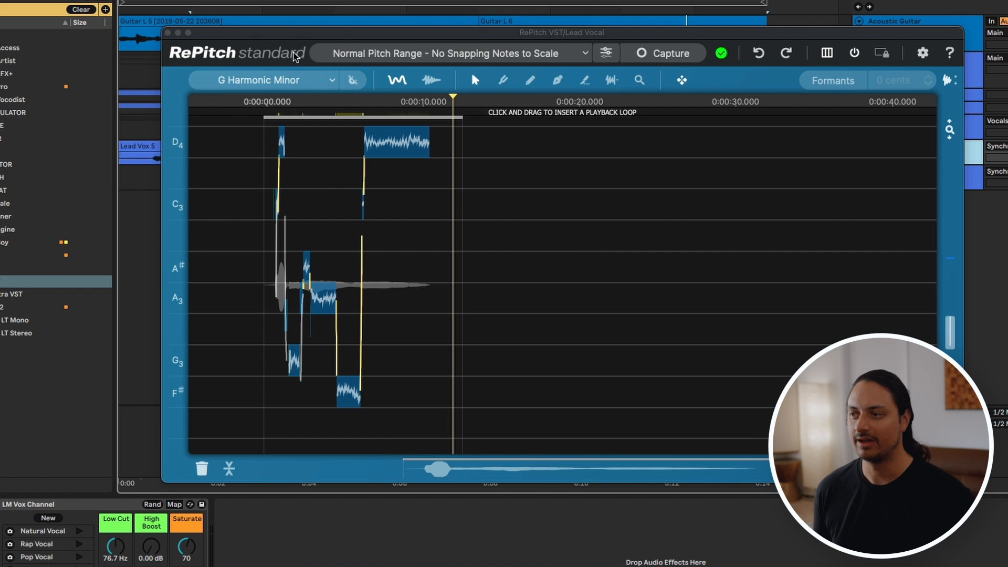
Step: Close the lead vocal's RePitch window and select the Synchro Arts RePitch group track
click(298, 34)
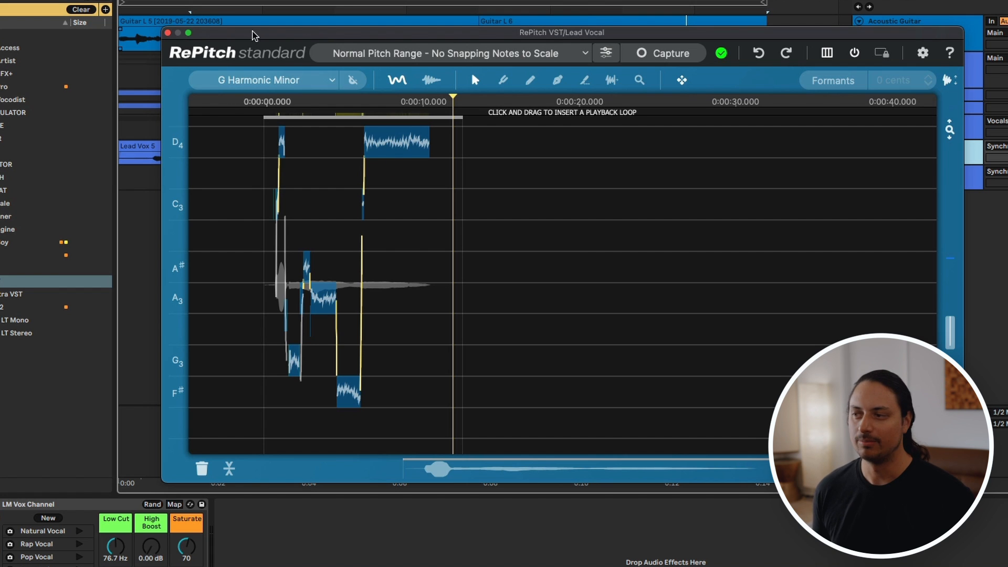
click(168, 33)
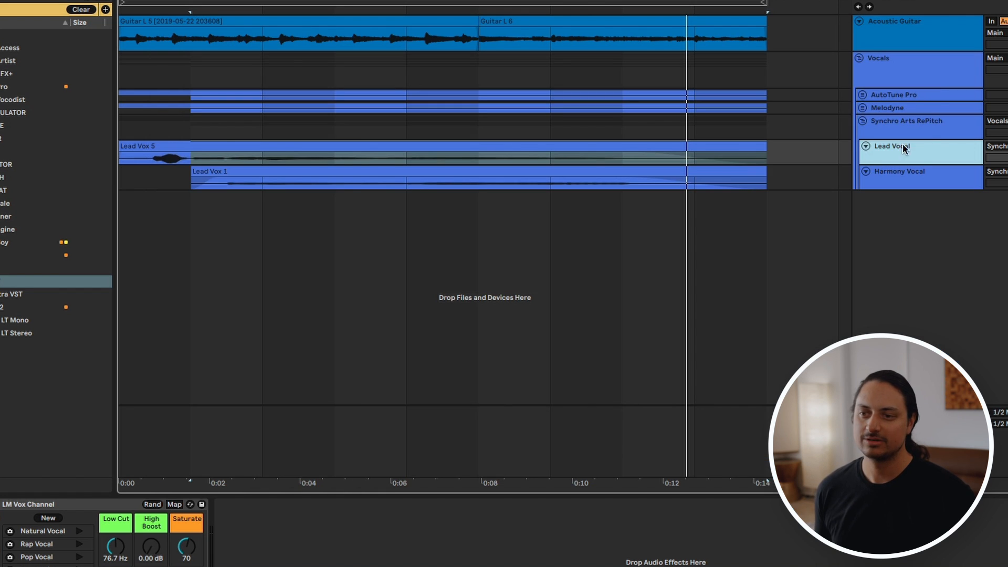
click(930, 131)
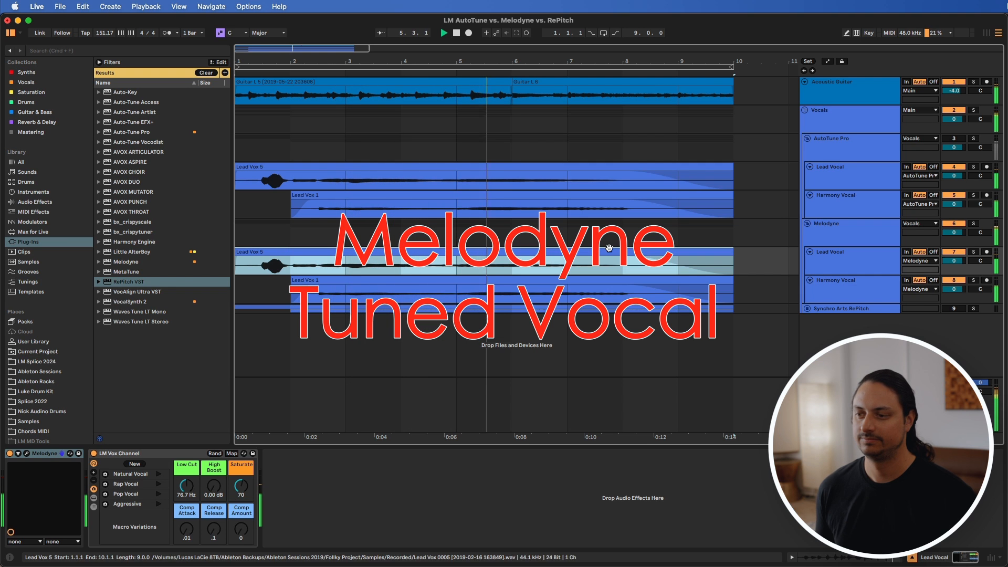
Step: Unfold the Synchro Arts RePitch group, select its lead vocal clip and play the RePitch-tuned vocals for comparison with the Melodyne version
click(807, 309)
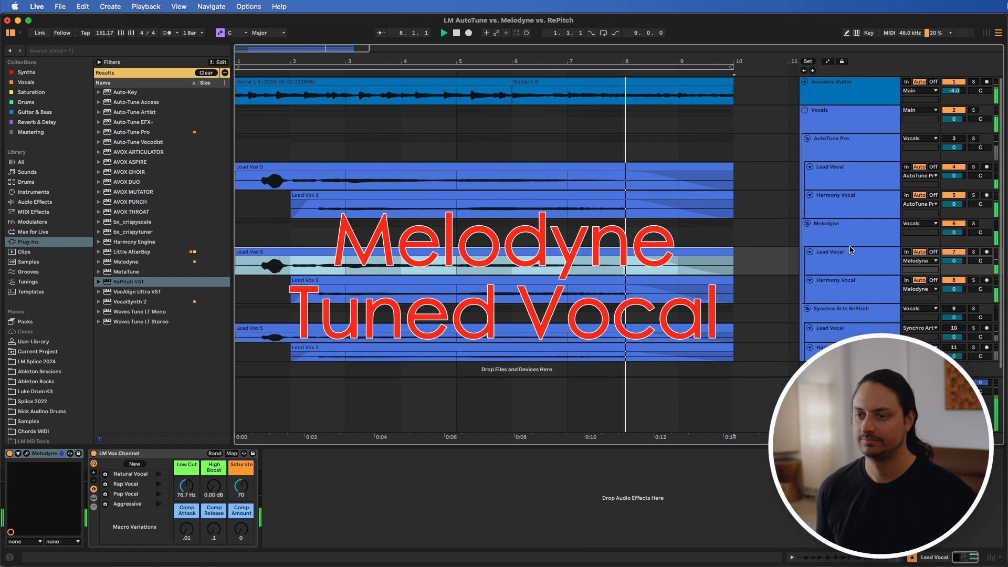
click(284, 327)
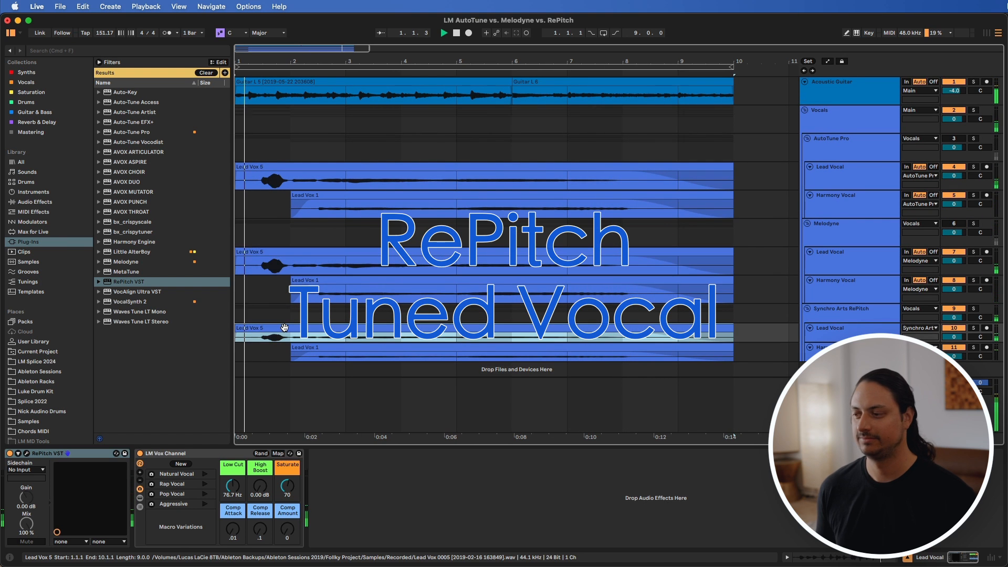